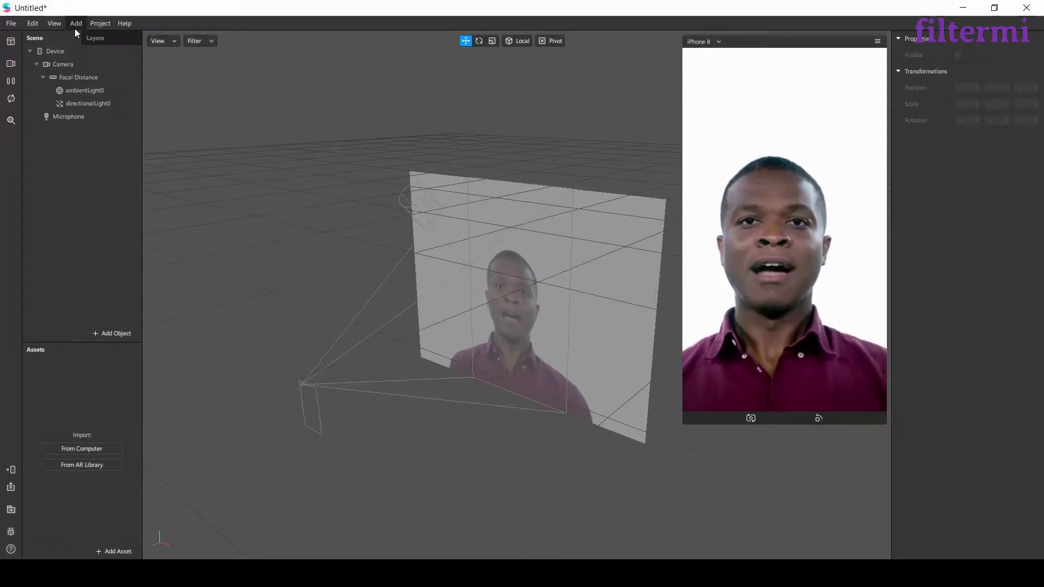
# - Add a Face Tracker from Scene Understanding, creating faceTracker0 tracking Face 1
pyautogui.click(75, 24)
pyautogui.moveTo(187, 44)
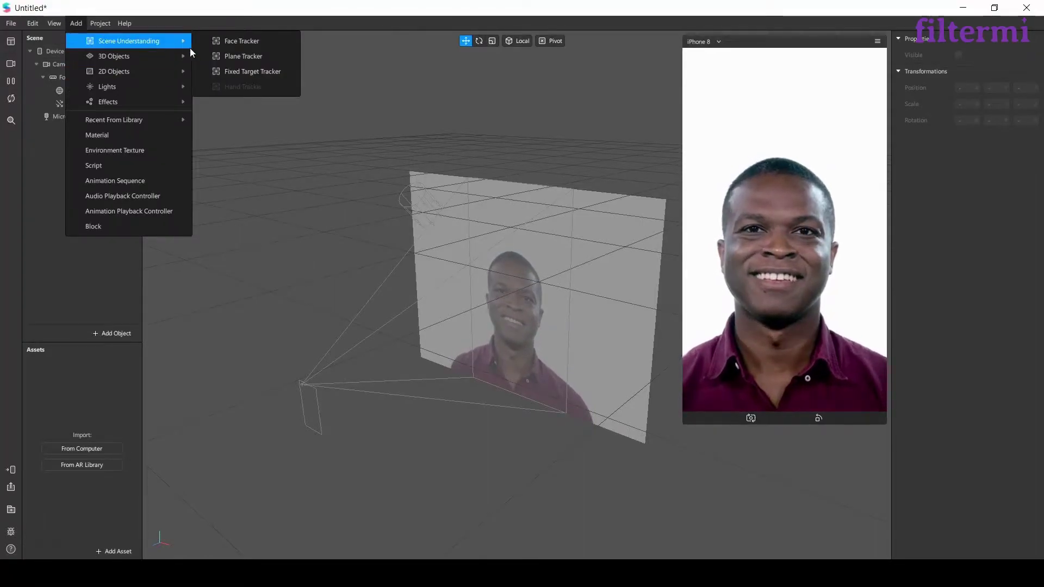
pyautogui.click(227, 43)
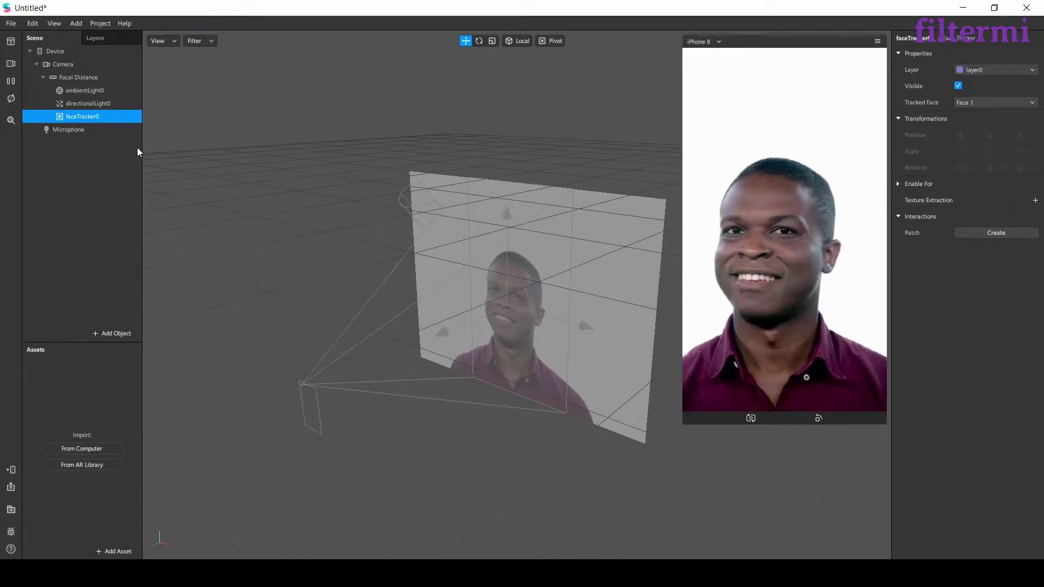
# - Add faceMesh0 under faceTracker0 and give it a new white material0
pyautogui.rightClick(103, 115)
pyautogui.moveTo(141, 125)
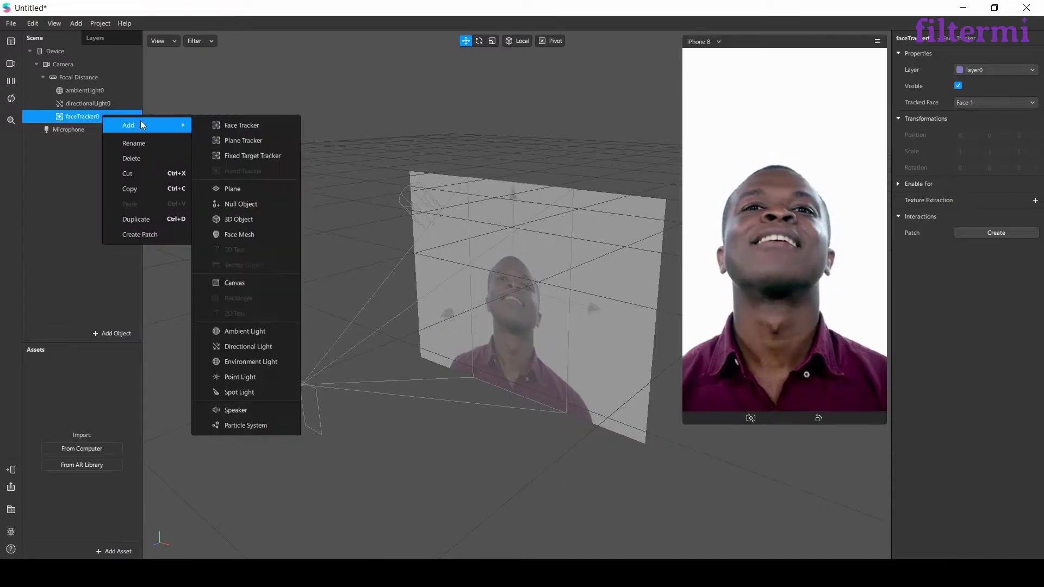
pyautogui.click(242, 237)
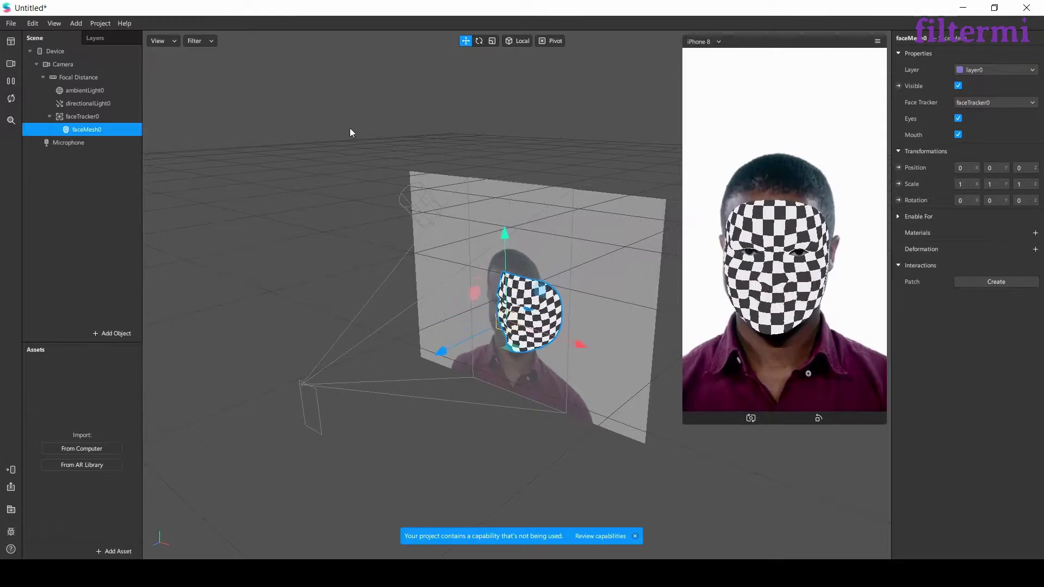
pyautogui.click(1035, 233)
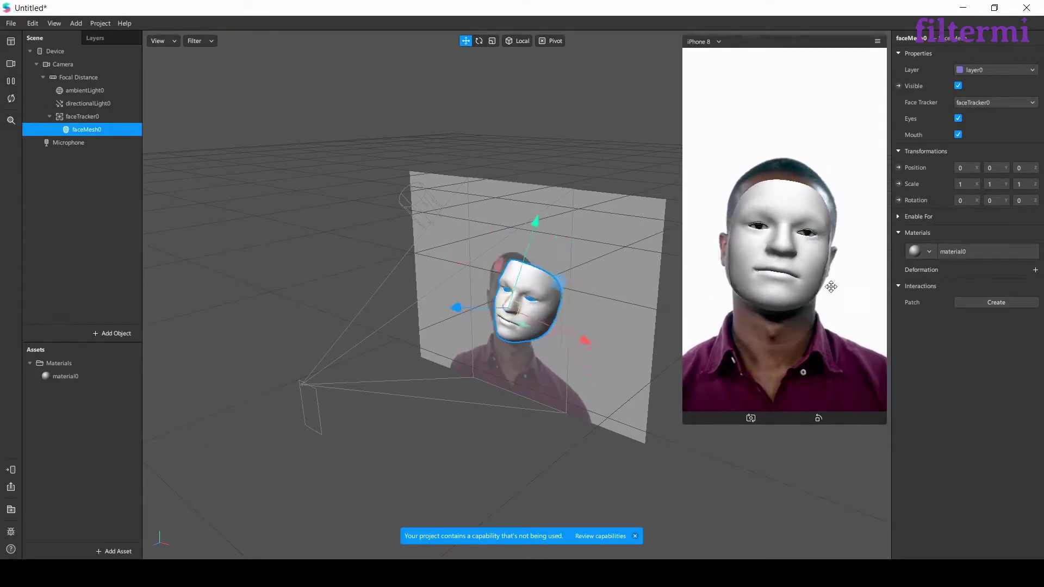
pyautogui.click(61, 380)
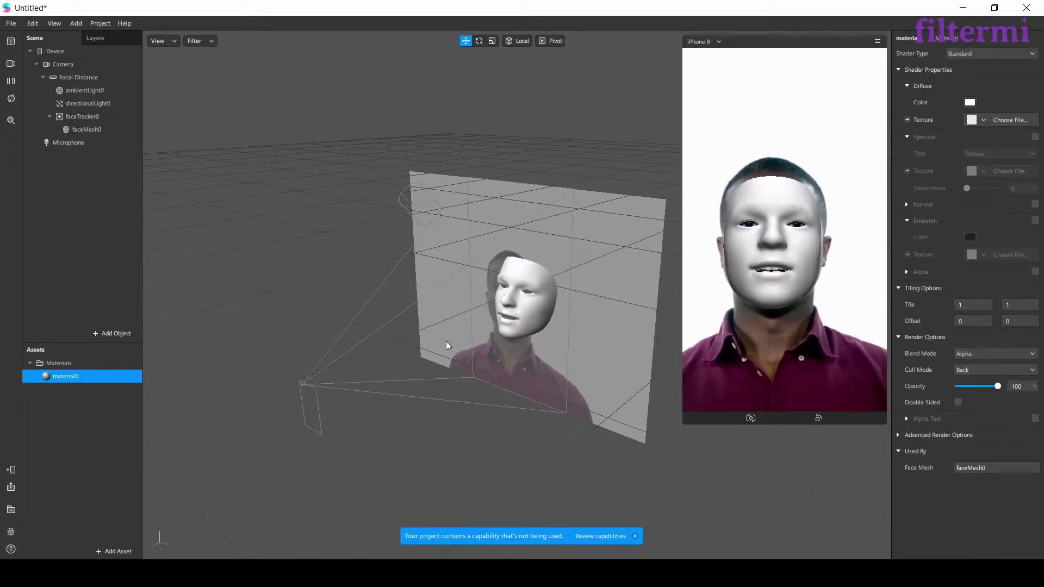
# - Try other diffuse colours on the material, then cancel to keep it white
pyautogui.click(970, 102)
pyautogui.moveTo(545, 239); pyautogui.dragTo(603, 254)
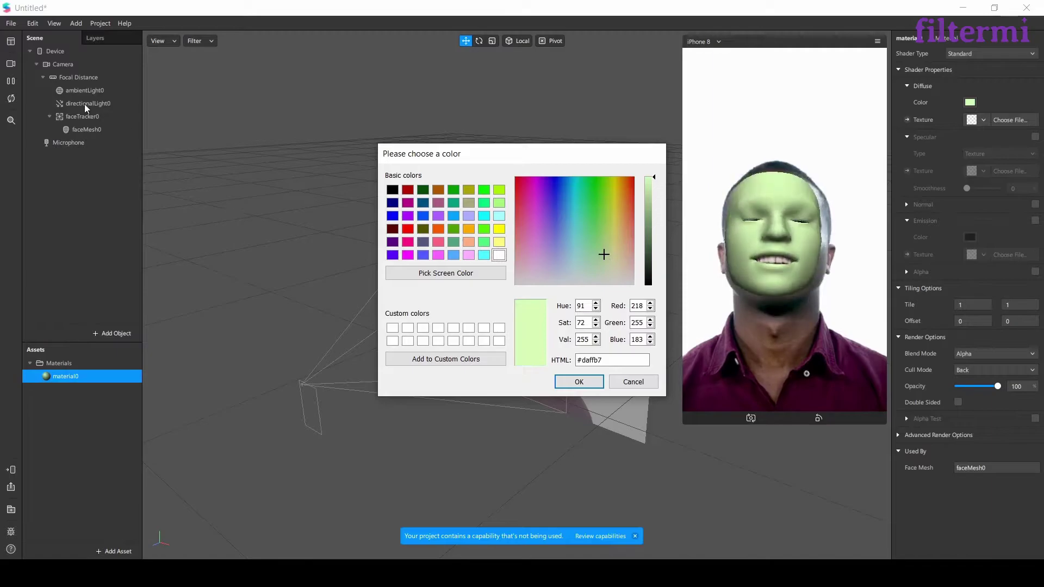
pyautogui.click(629, 380)
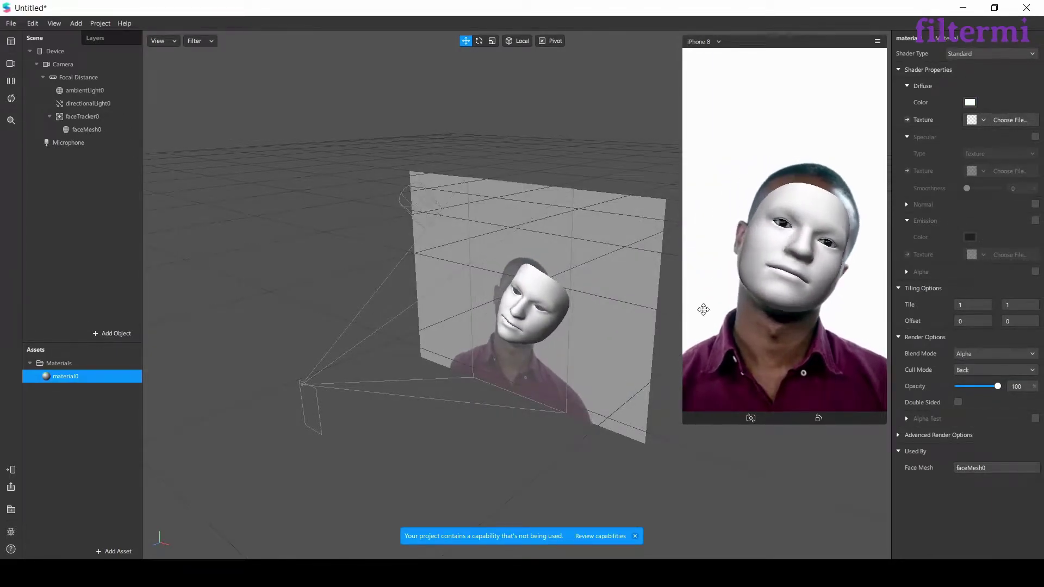
# - Rename faceMesh0 and material0 both to 'Maske'
pyautogui.doubleClick(96, 128)
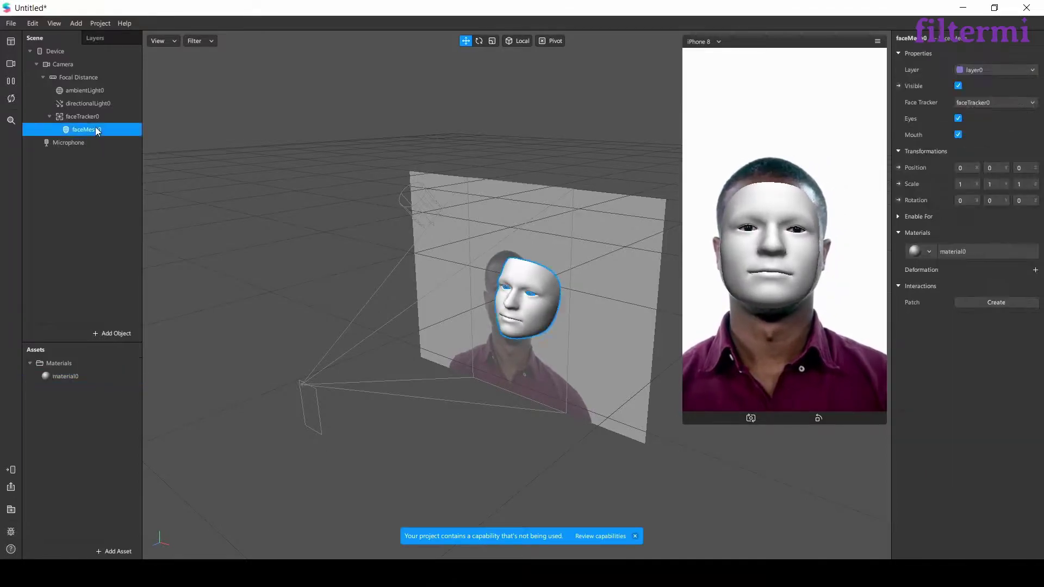
pyautogui.write('Maske')
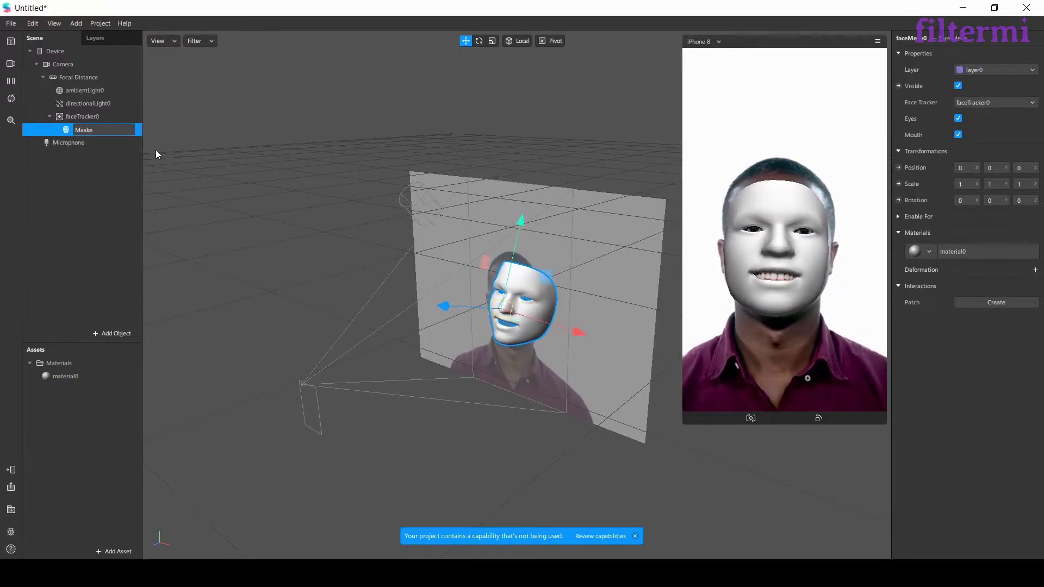
pyautogui.press('Return')
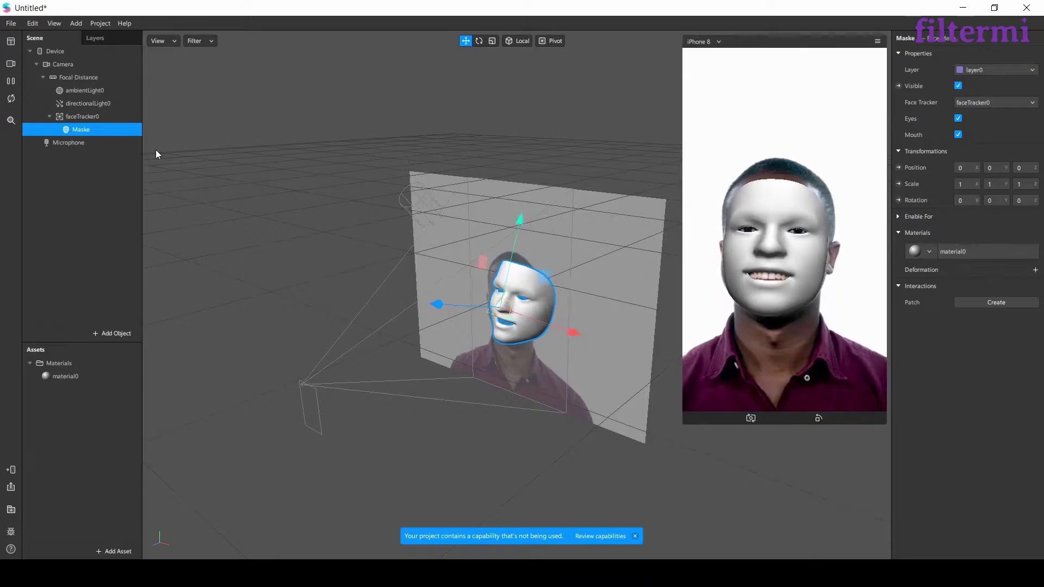
pyautogui.click(111, 180)
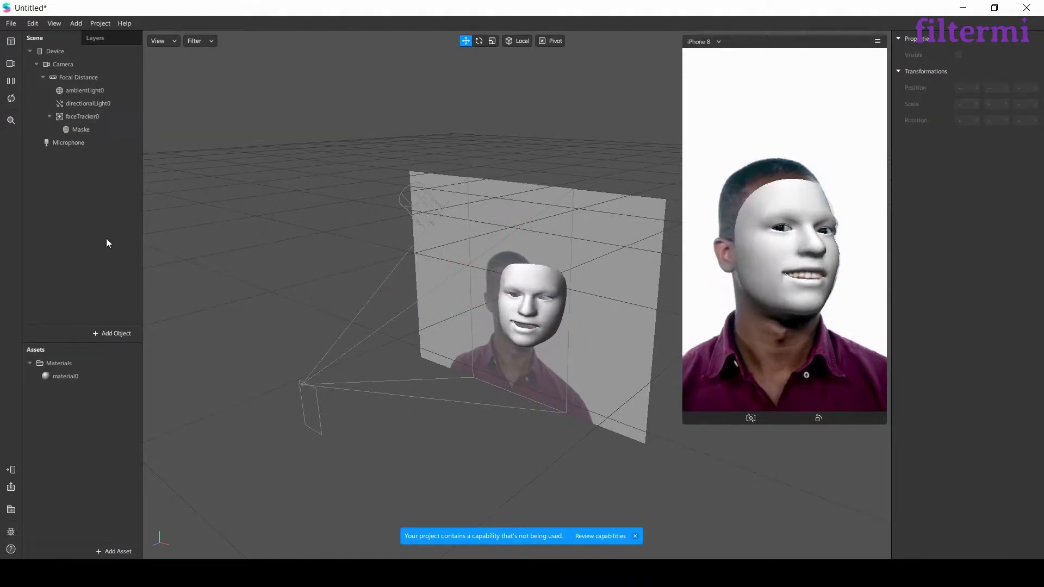
pyautogui.doubleClick(81, 375)
pyautogui.write('Maske')
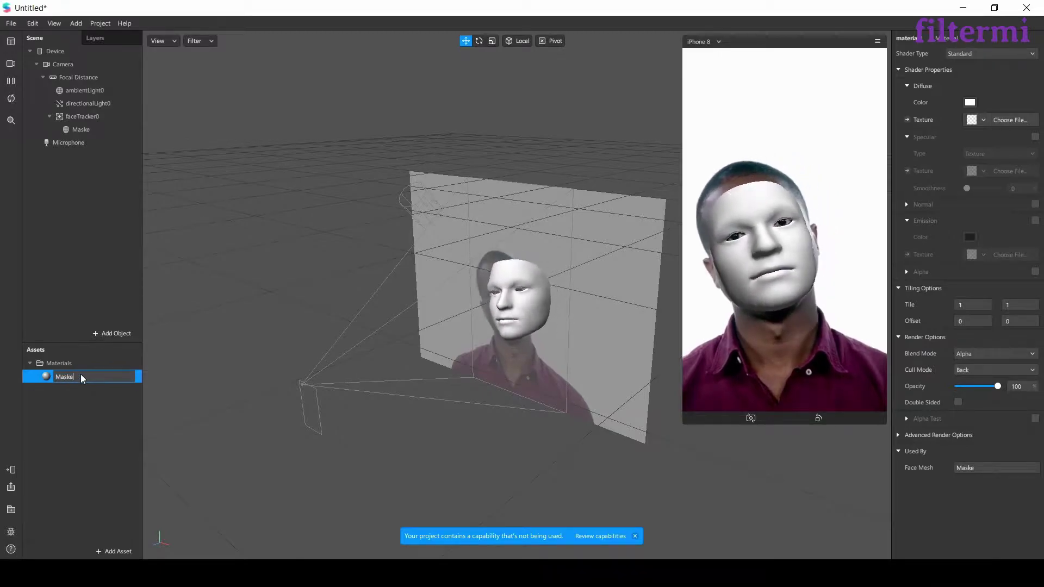
pyautogui.press('Return')
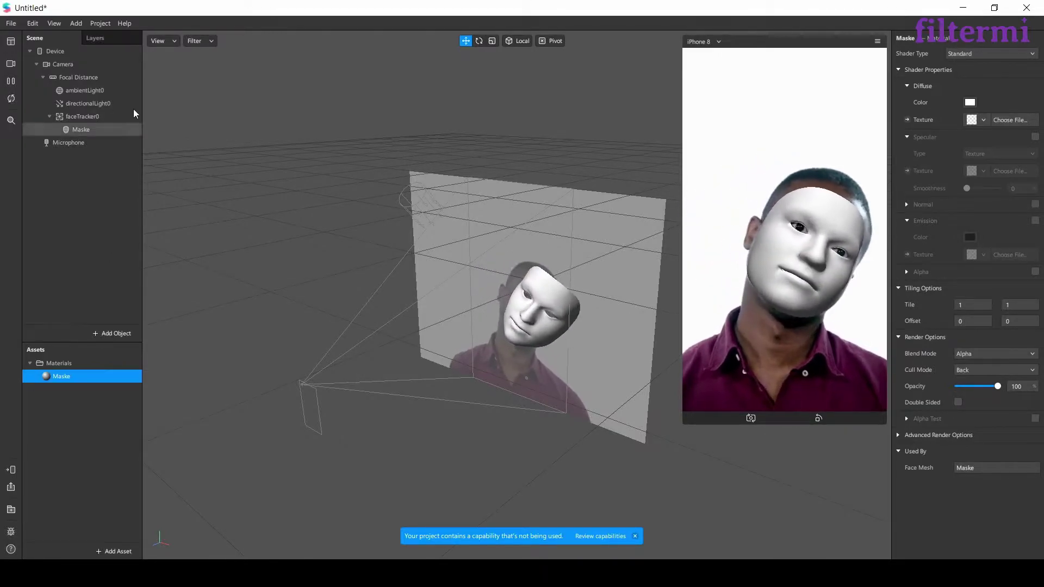
# - Add a new render layer and name it 'Maske'
pyautogui.click(118, 39)
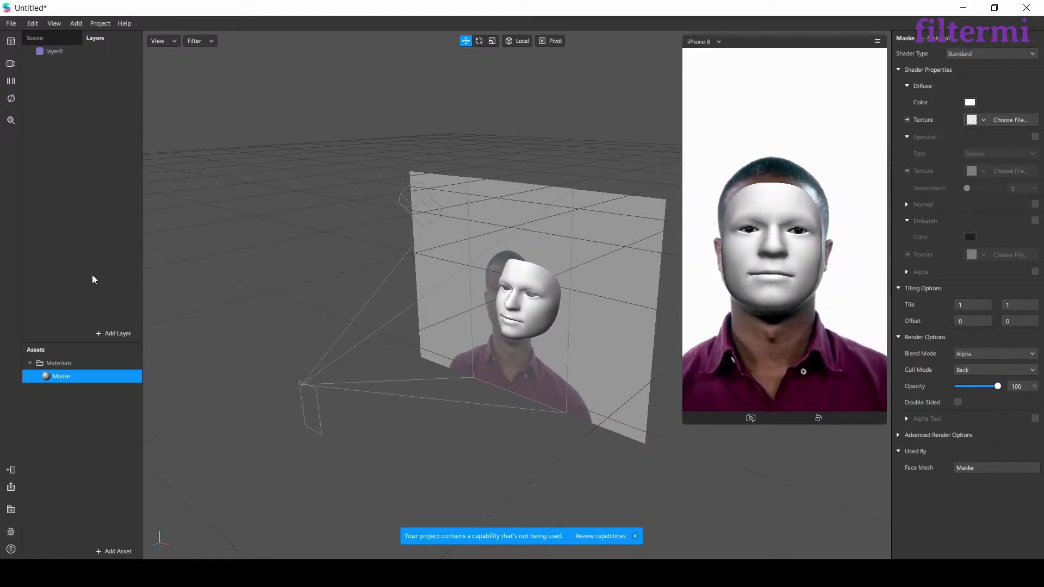
pyautogui.click(116, 333)
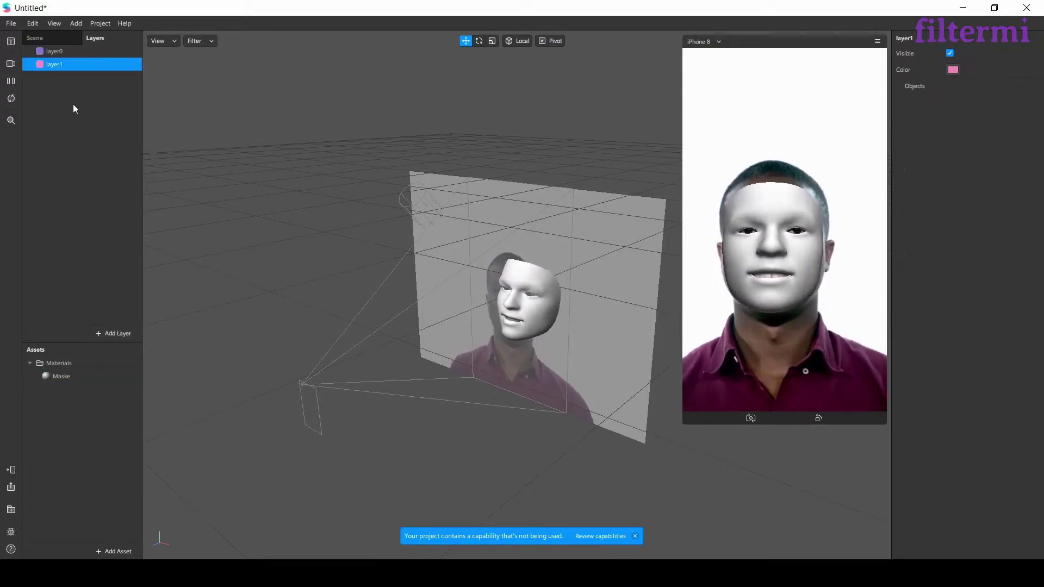
pyautogui.doubleClick(60, 63)
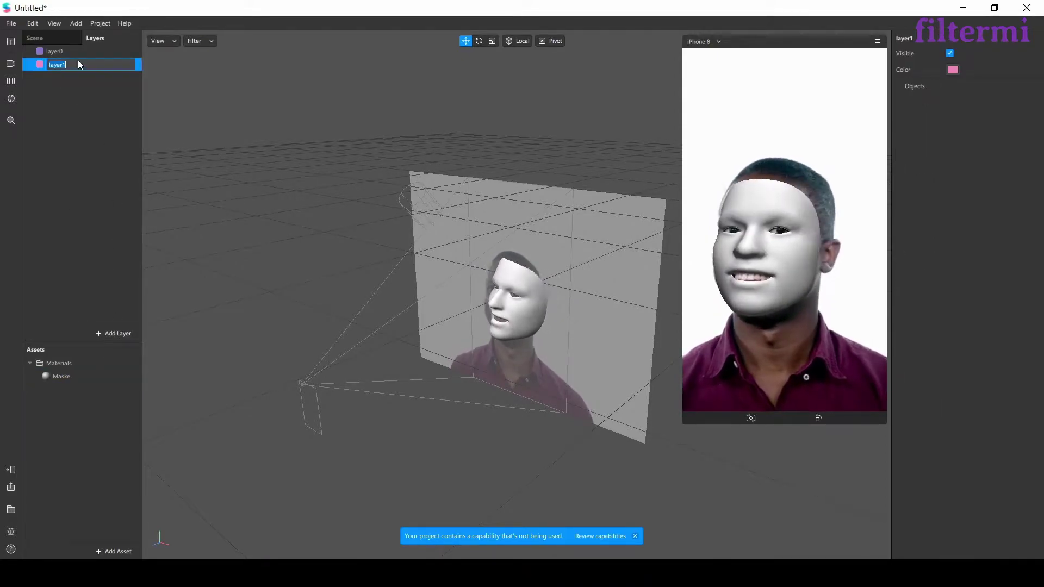
pyautogui.write('Maske')
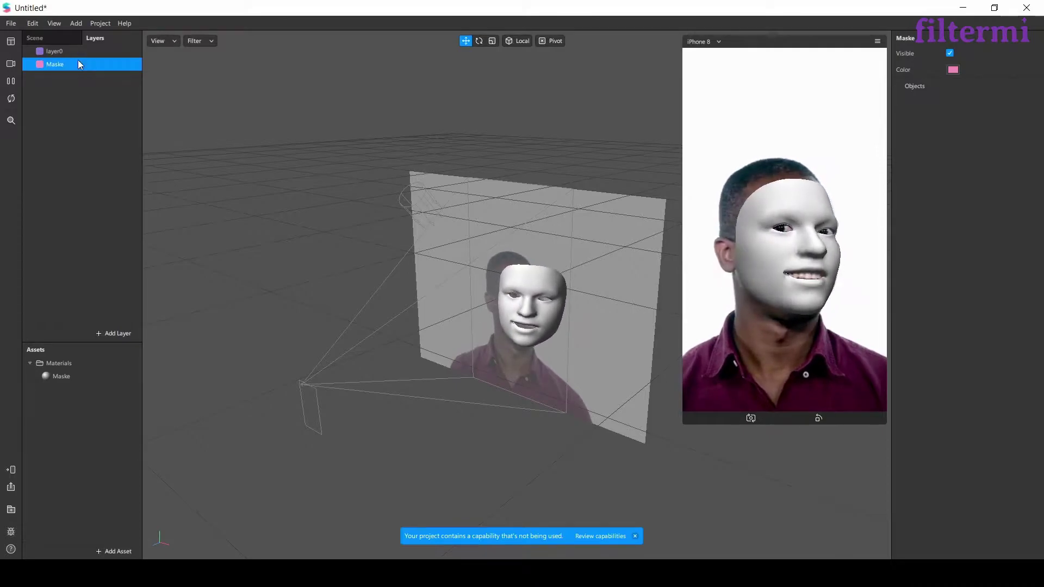
pyautogui.press('Return')
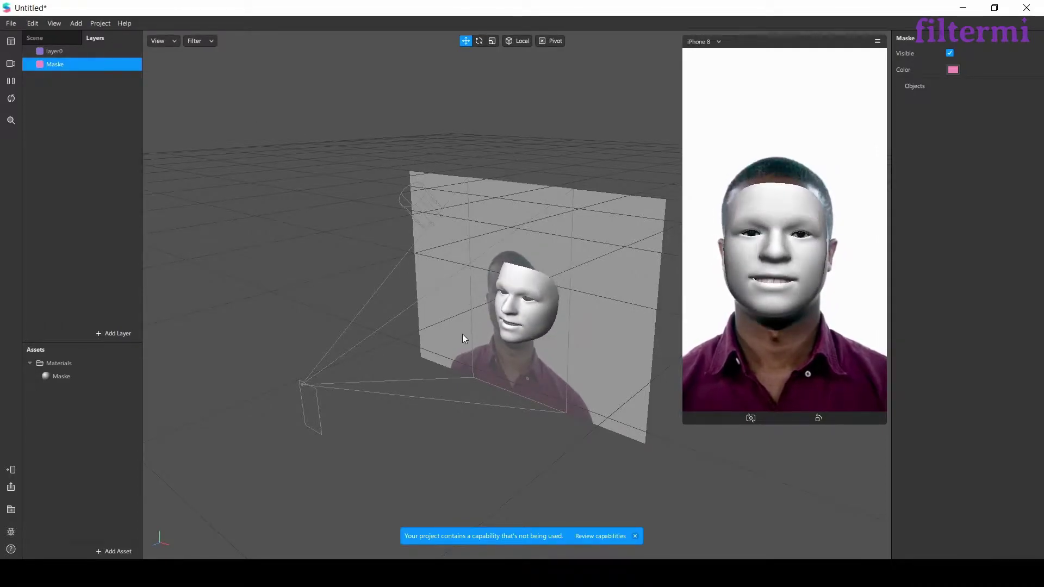
# - Assign the Maske face mesh to the Maske layer
pyautogui.click(73, 38)
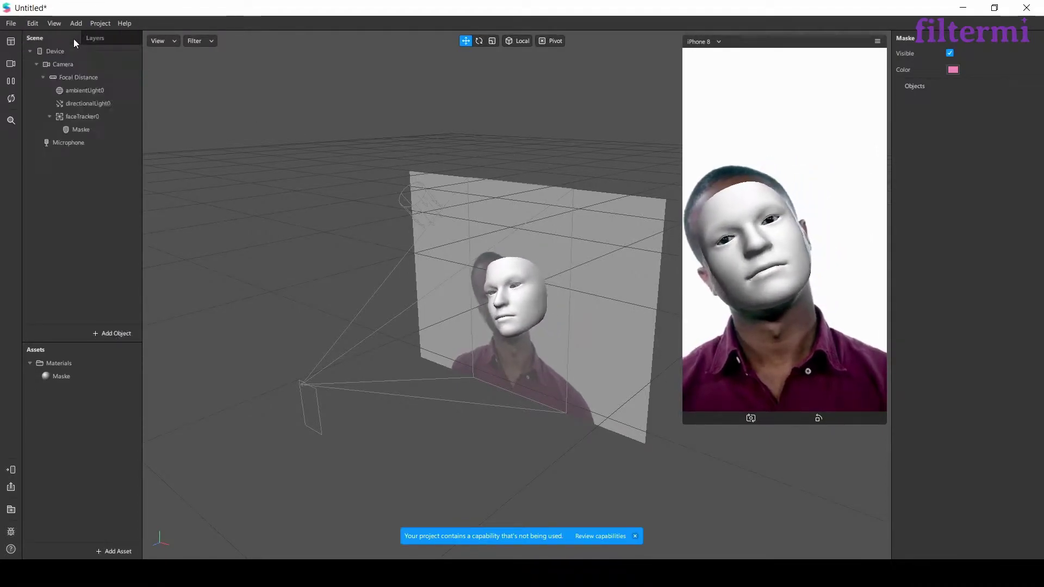
pyautogui.click(112, 133)
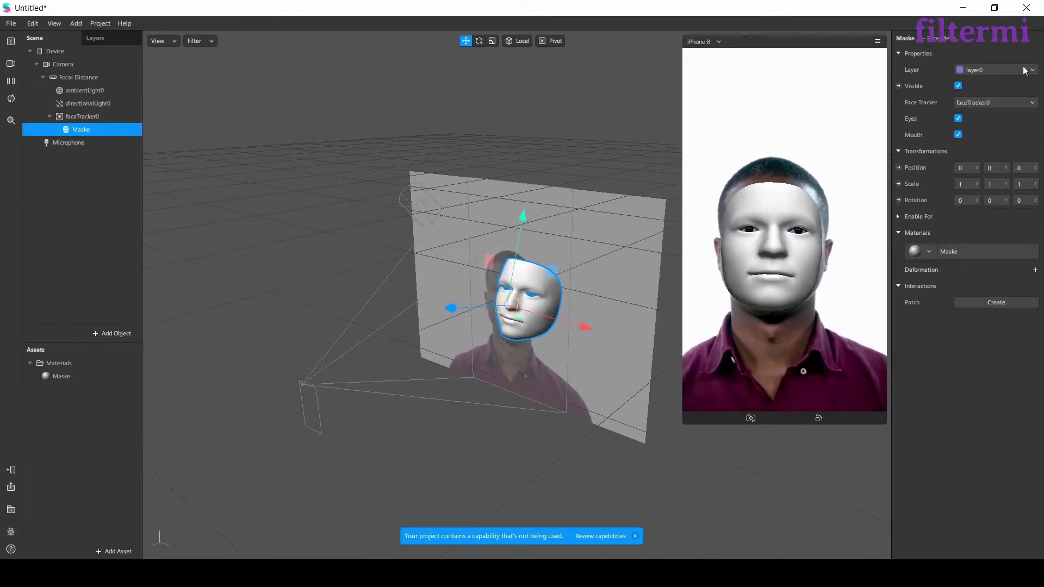
pyautogui.click(1006, 70)
pyautogui.click(998, 95)
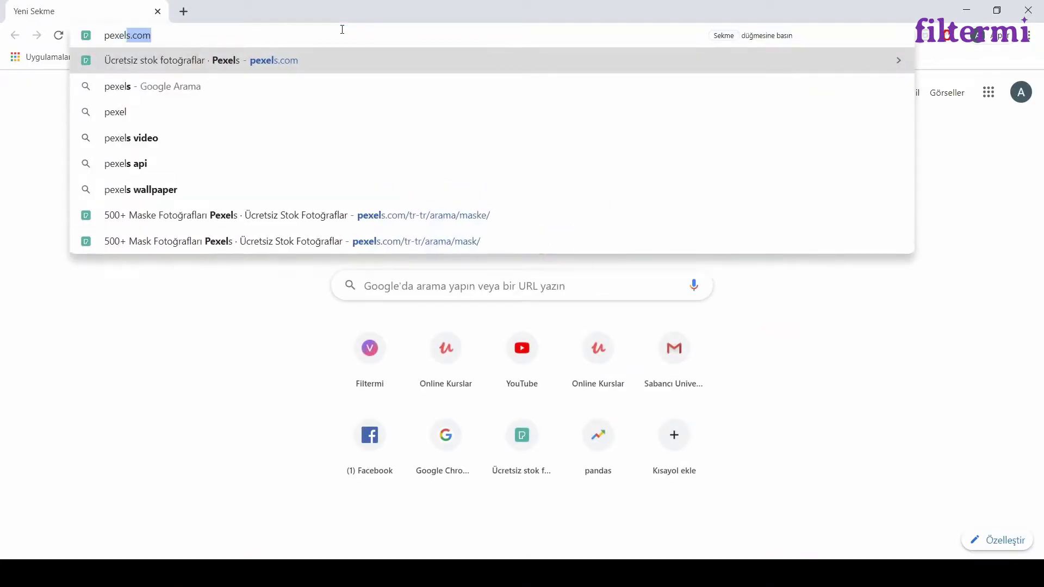
# - Load pexels.com and search for 'maske' photos
pyautogui.press('Return')
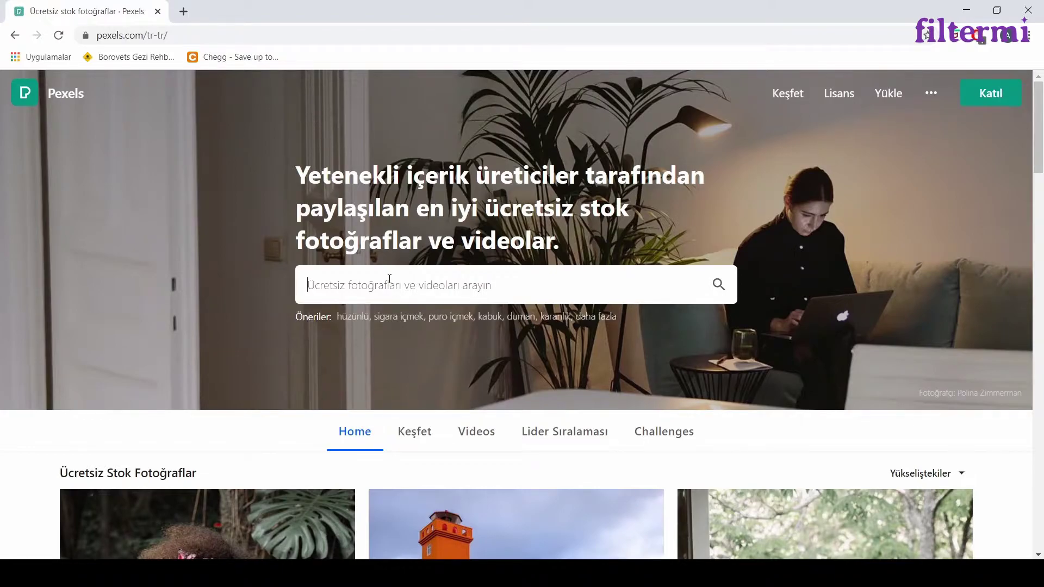
pyautogui.click(390, 279)
pyautogui.write('maske')
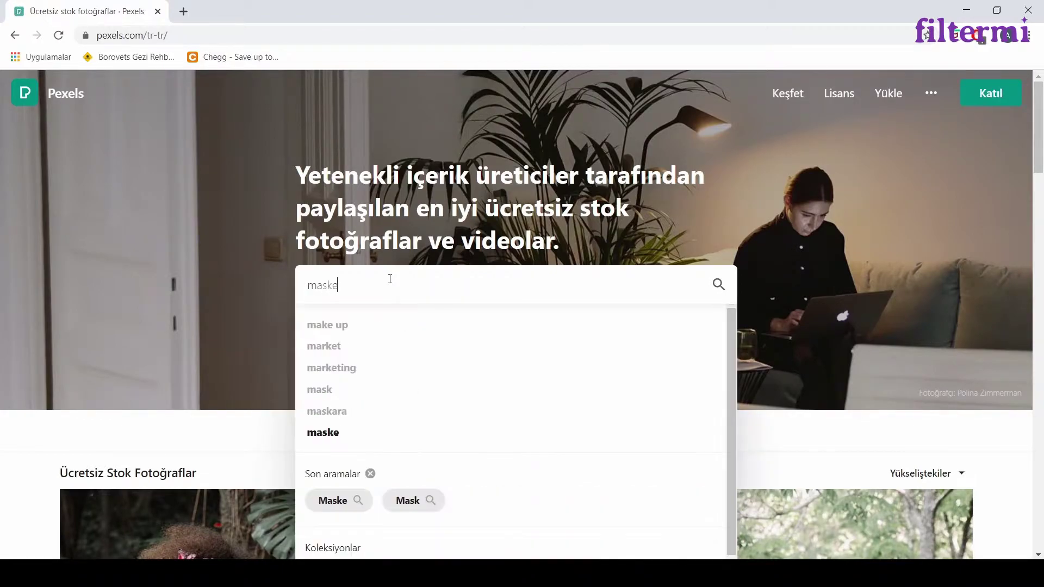
pyautogui.press('Return')
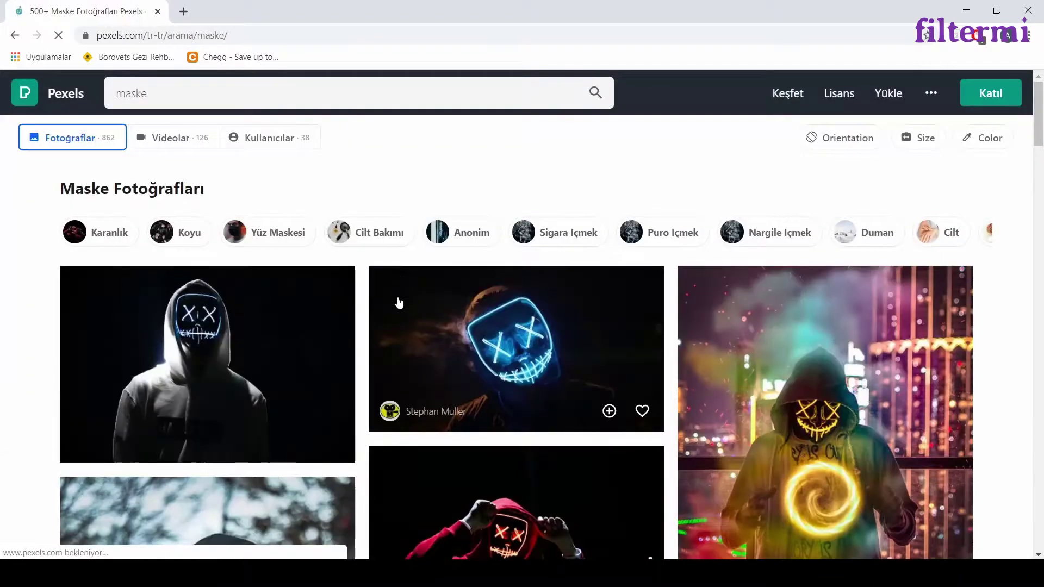
pyautogui.scroll(-7, 447, 302)
pyautogui.scroll(-15, 446, 302)
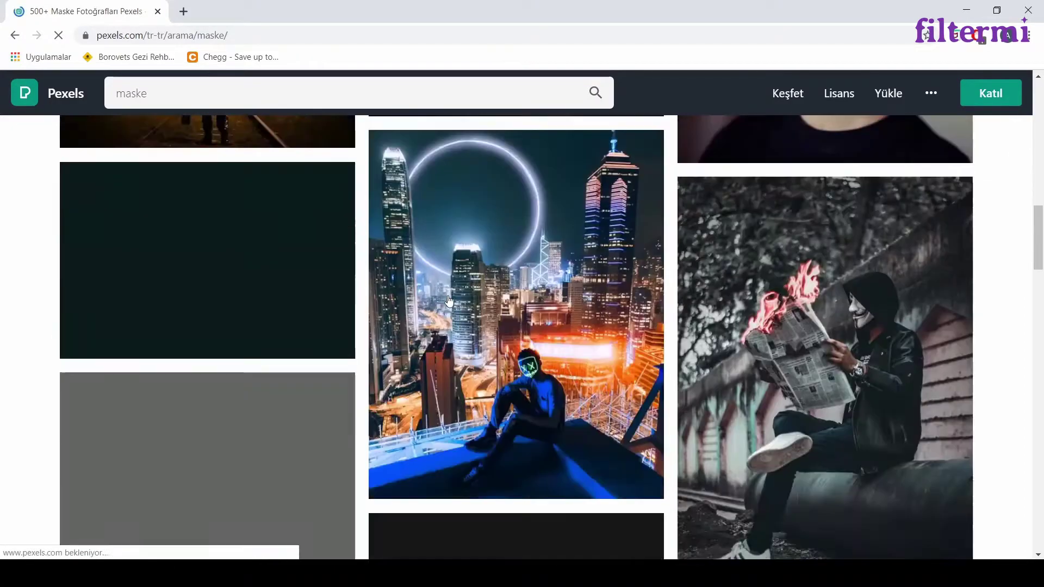
pyautogui.scroll(-15, 449, 301)
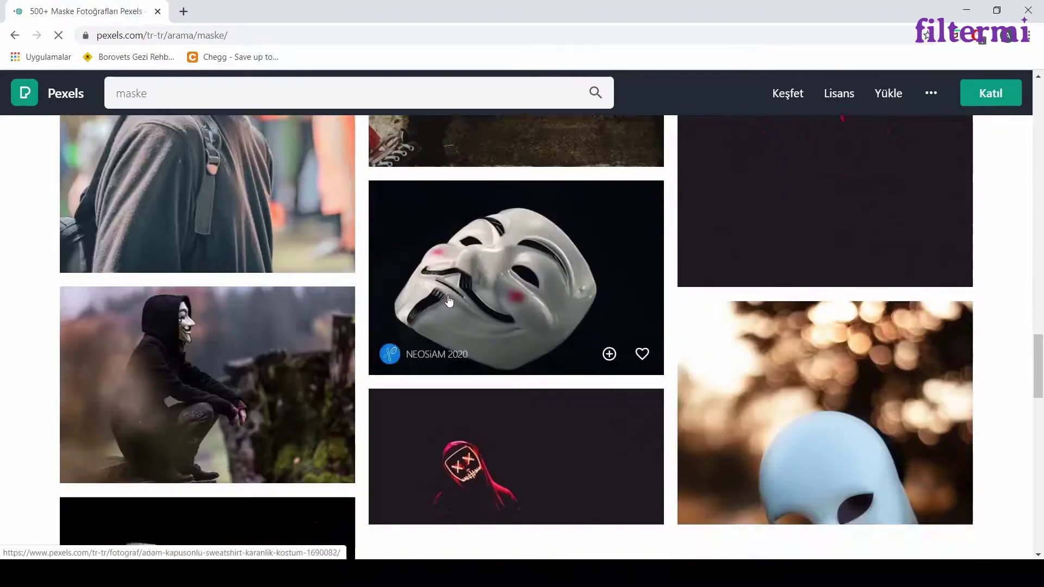
pyautogui.scroll(-15, 449, 301)
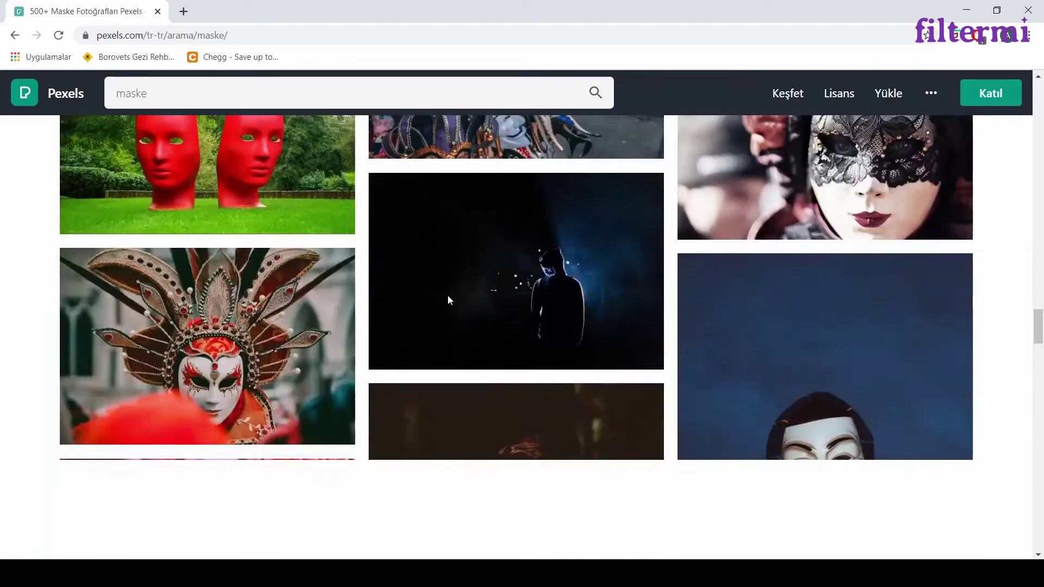
pyautogui.scroll(-15, 448, 301)
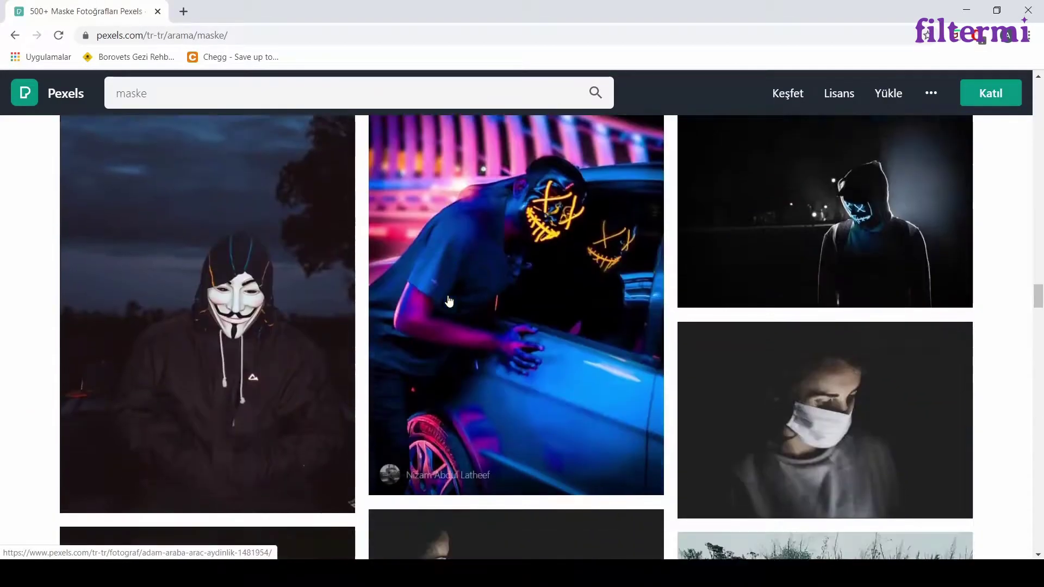
pyautogui.scroll(2, 450, 296)
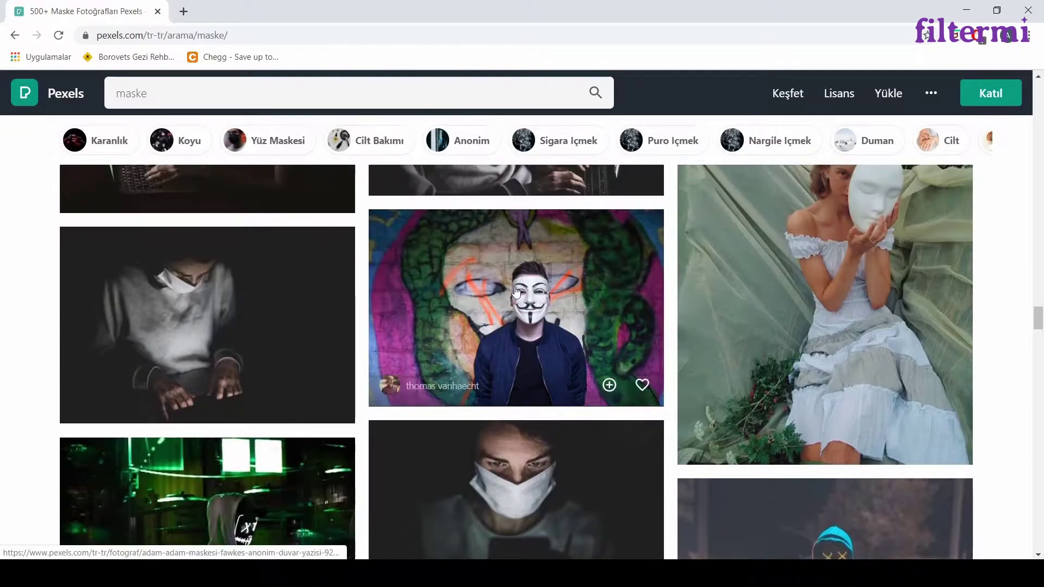
# - Download the Anonymous mask graffiti photo for free and close the thank-you dialog
pyautogui.click(544, 320)
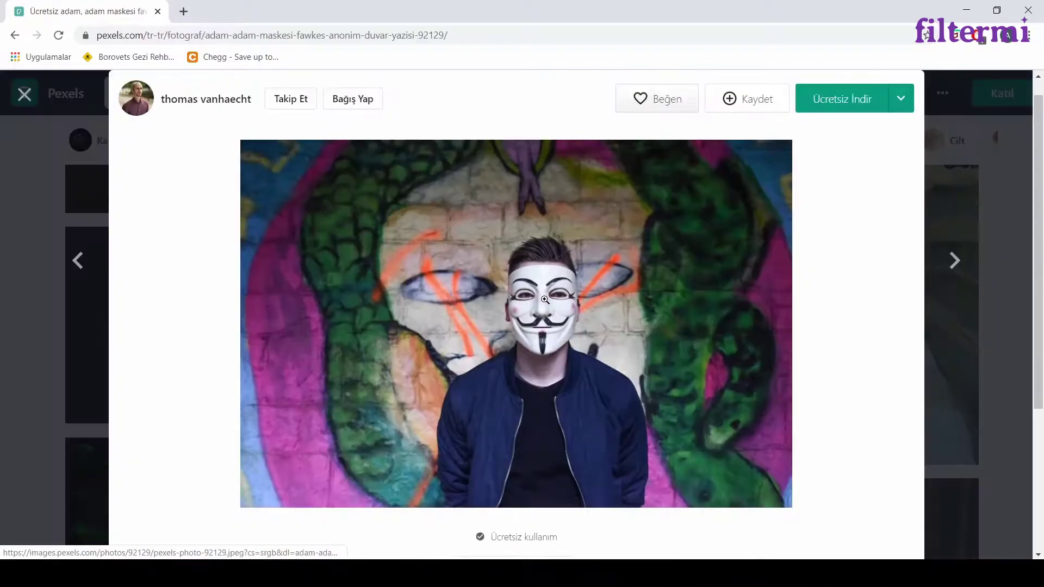
pyautogui.click(836, 101)
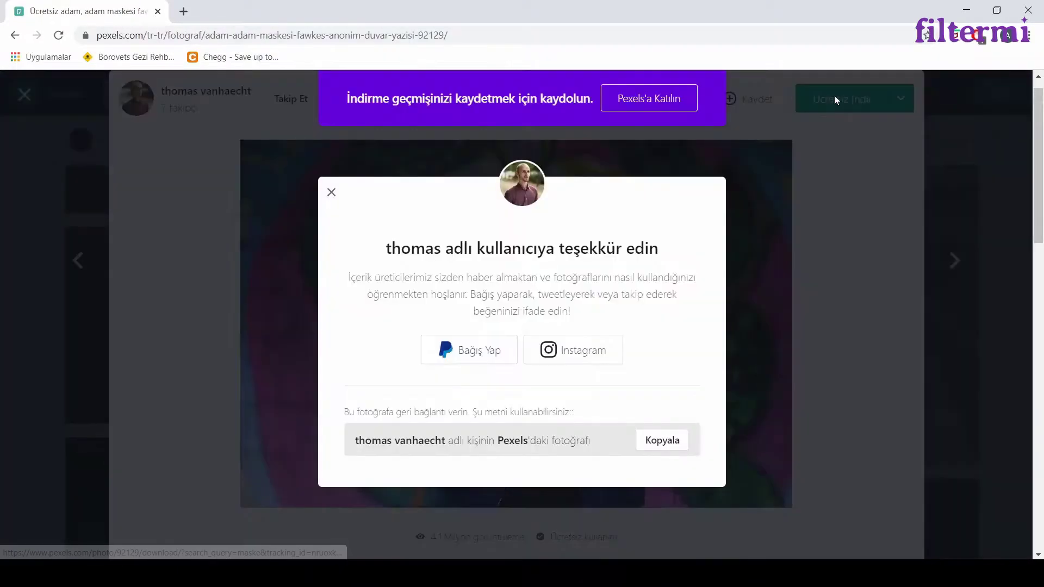
pyautogui.click(331, 193)
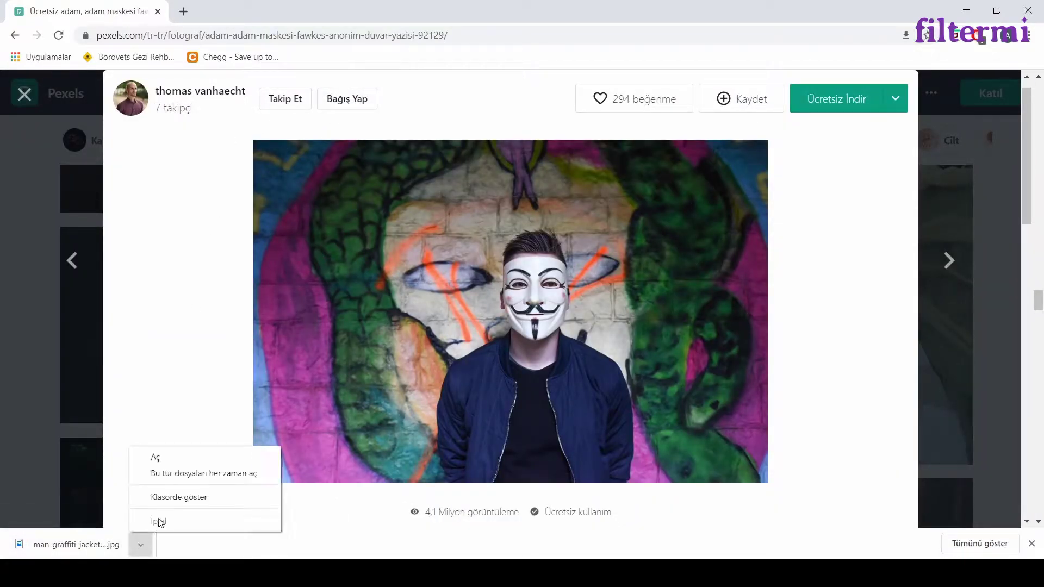
# - Open man-graffiti-jacket-free-92129 (3).jpg from Downloads in Adobe Photoshop 2020
pyautogui.click(181, 496)
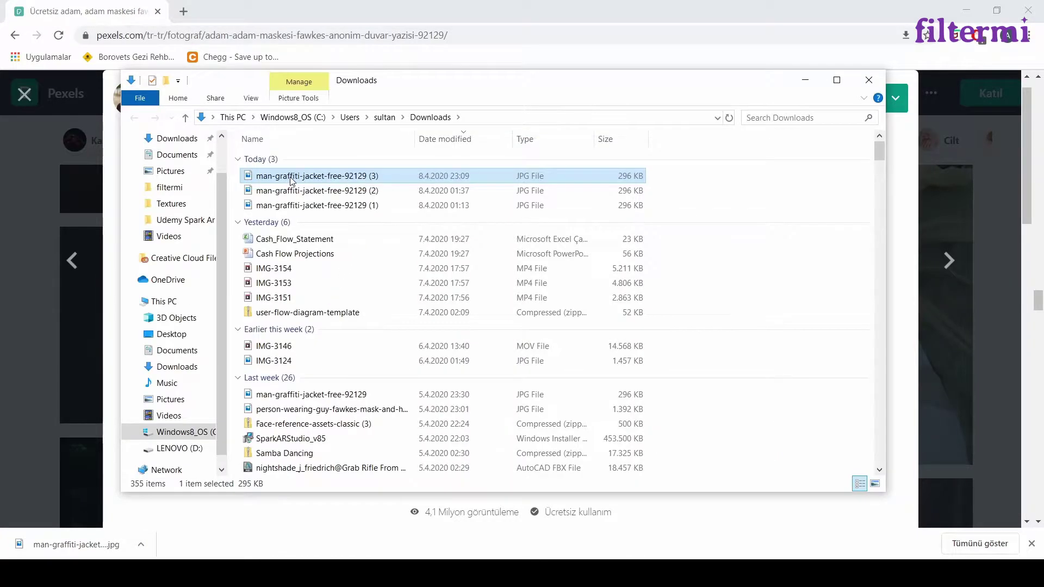
pyautogui.rightClick(292, 180)
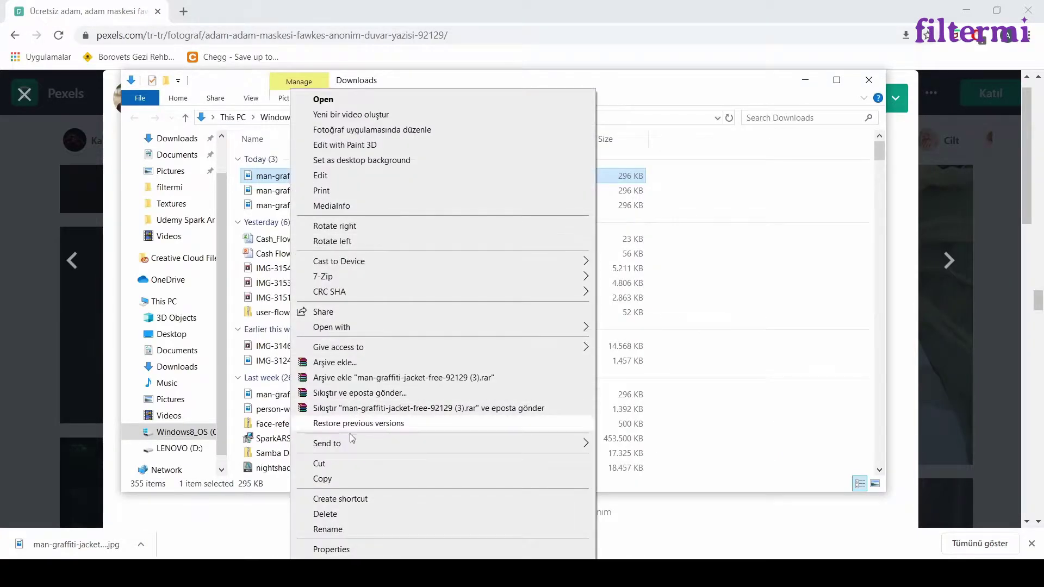
pyautogui.moveTo(592, 329)
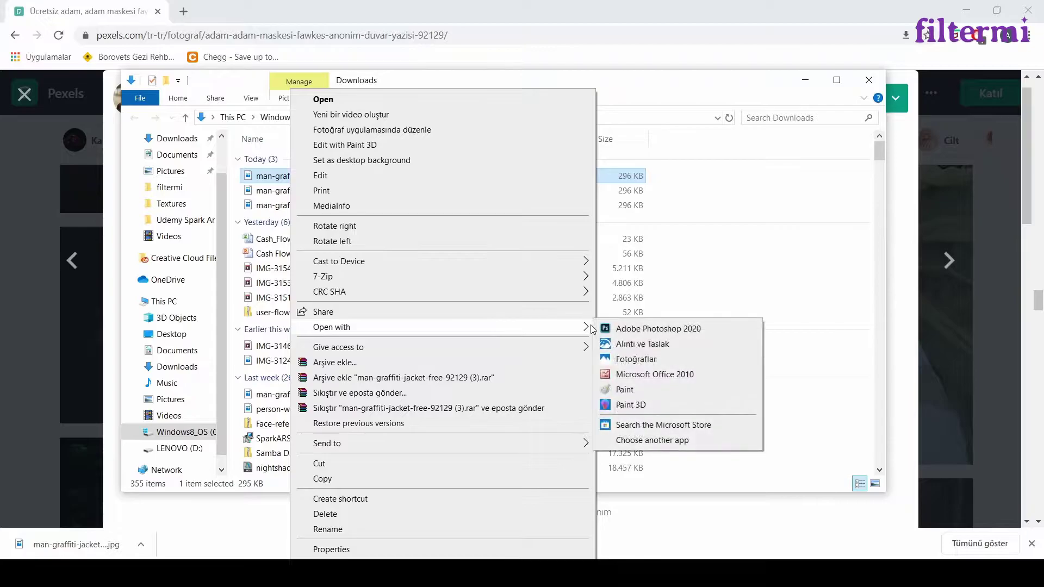
pyautogui.click(626, 330)
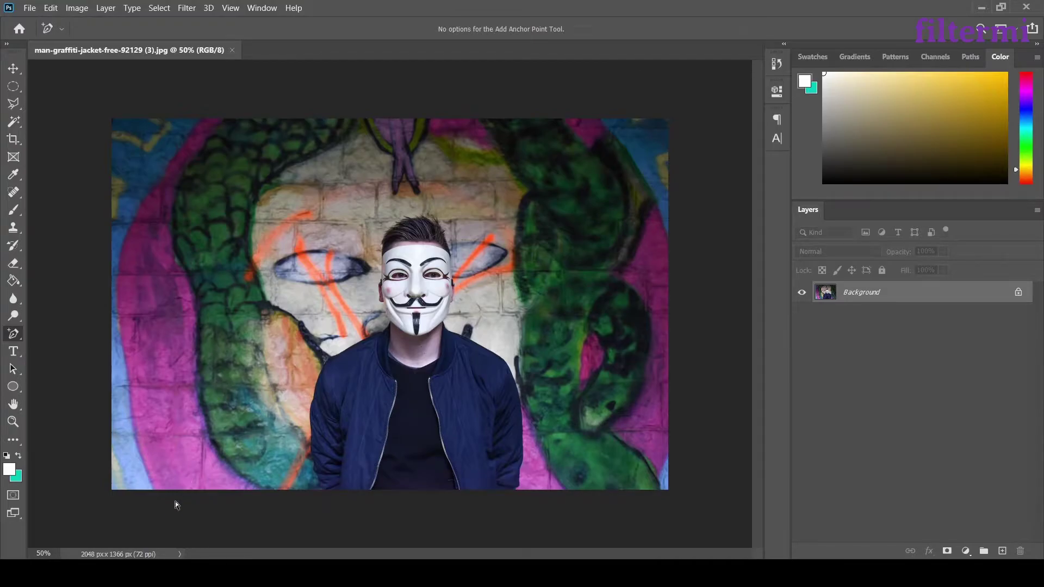
# - Open faceMasculine.jpg from FaceAssets > Textures in Adobe Photoshop 2020
pyautogui.moveTo(146, 575)
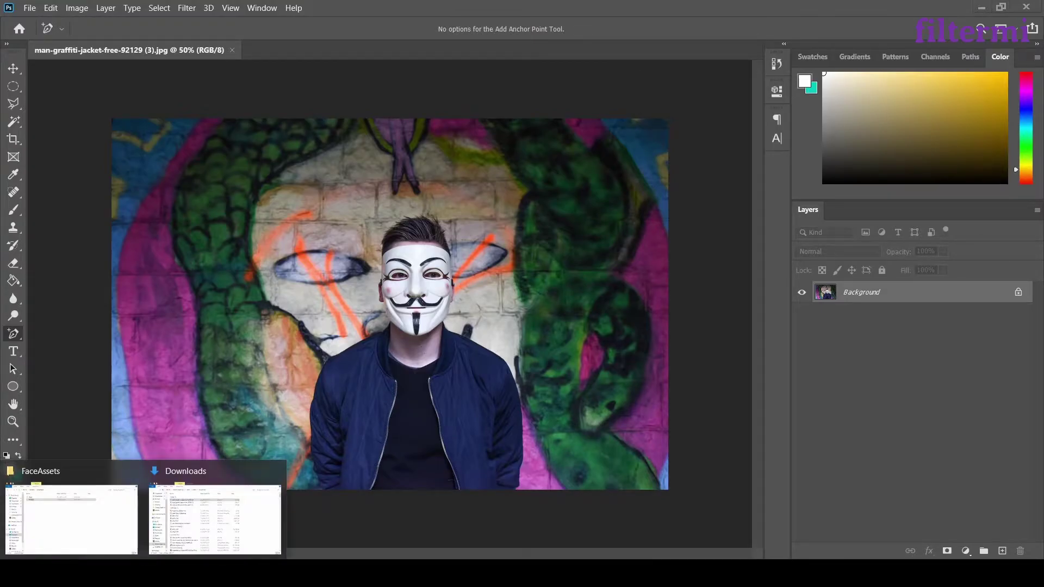
pyautogui.click(106, 528)
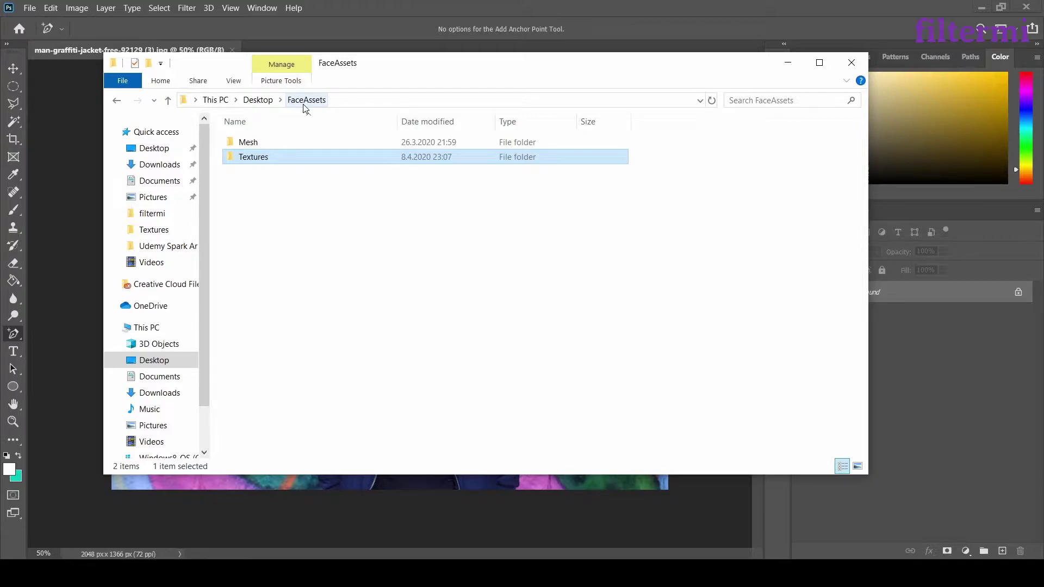
pyautogui.doubleClick(279, 158)
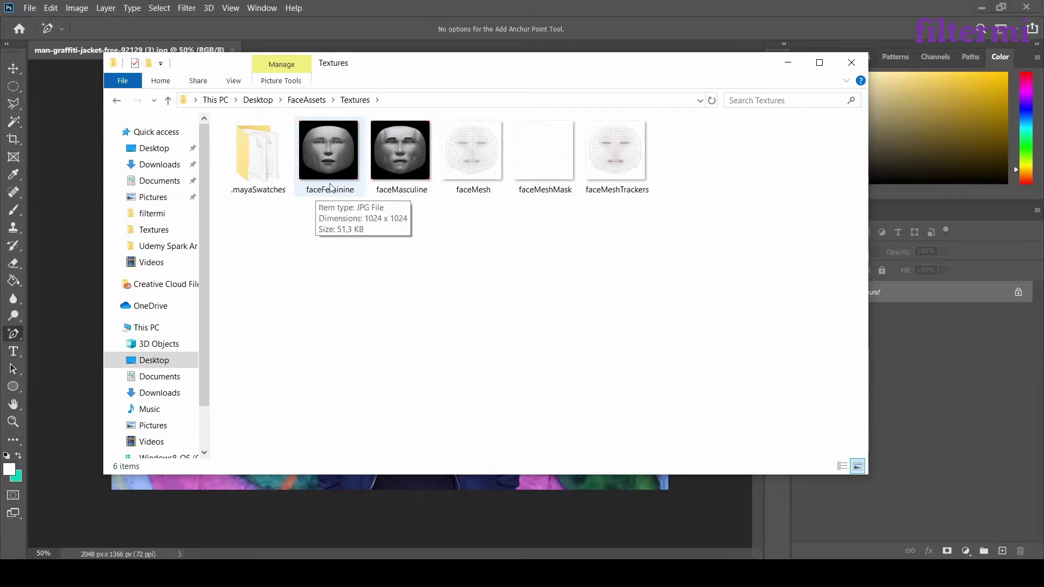
pyautogui.rightClick(396, 173)
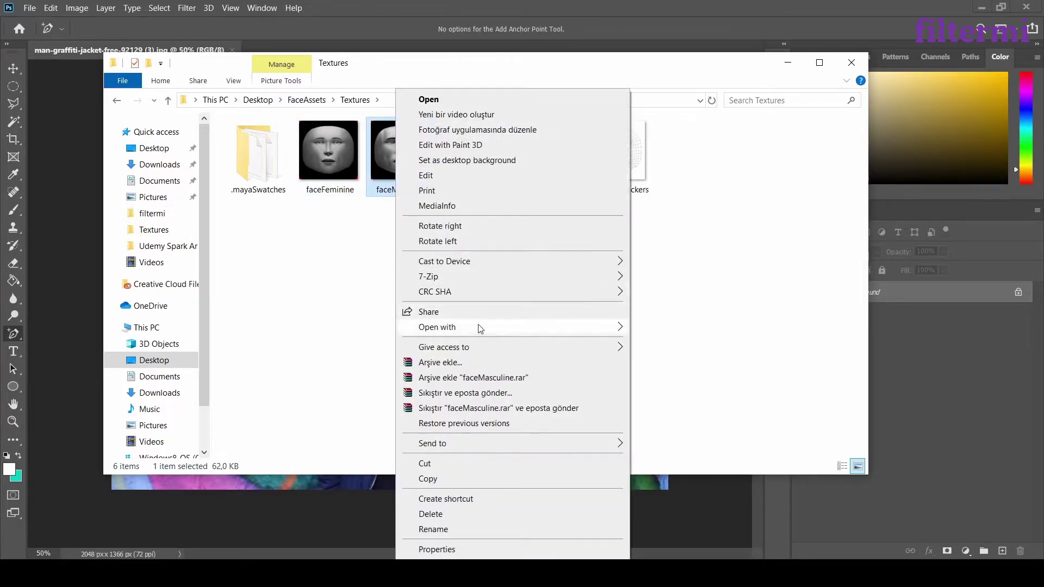
pyautogui.moveTo(480, 327)
pyautogui.click(662, 332)
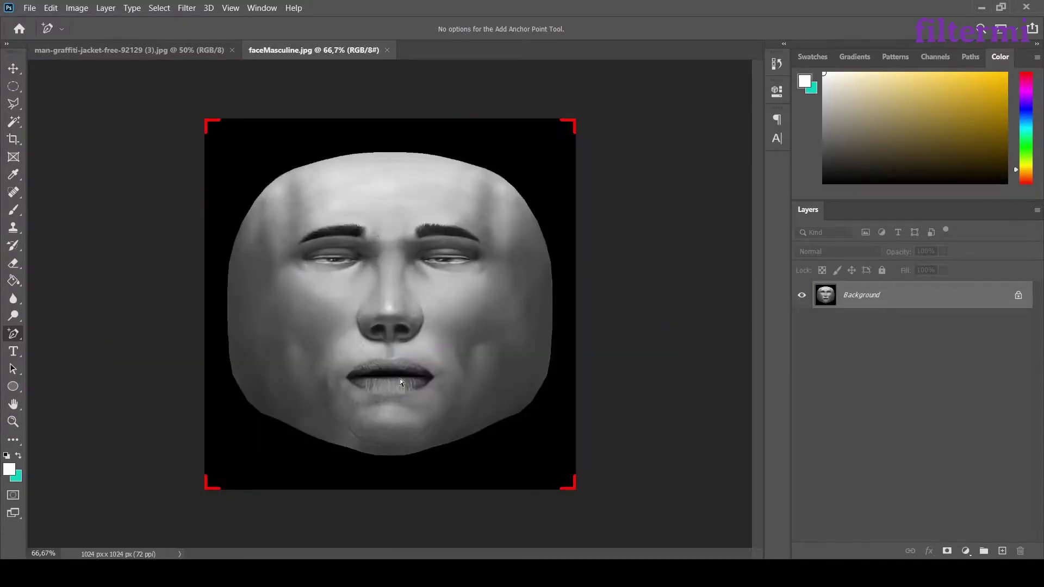
# - Zoom into the graffiti photo and unlock its background layer
pyautogui.click(199, 50)
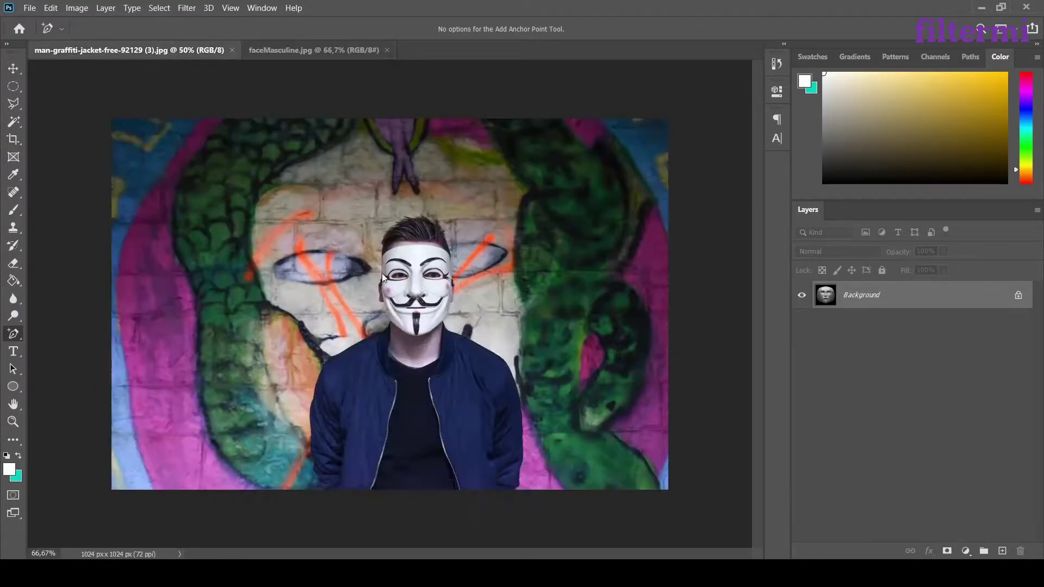
pyautogui.keyDown('alt'); pyautogui.scroll(2, 446, 299); pyautogui.keyUp('alt')
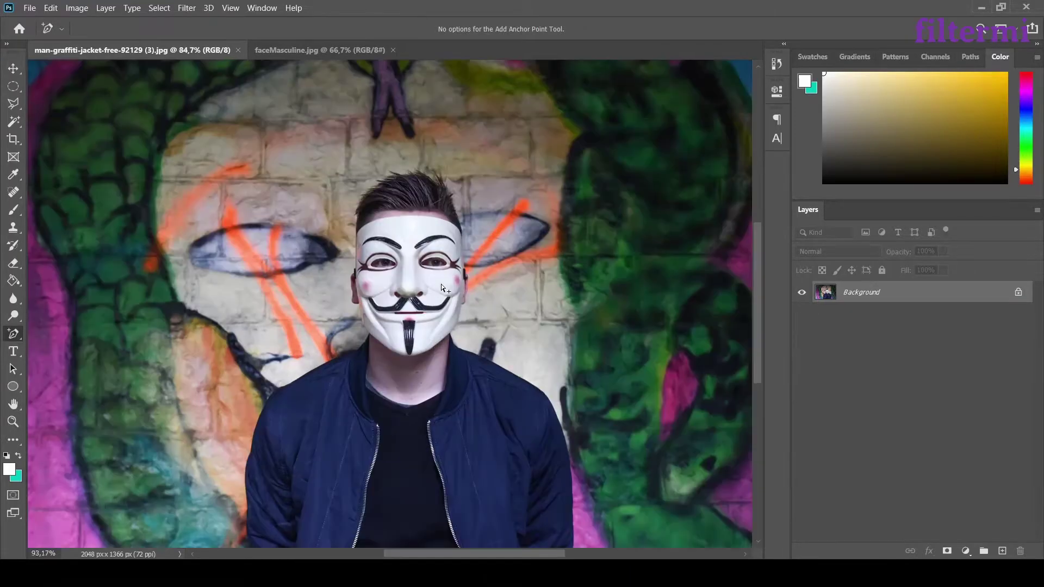
pyautogui.keyDown('alt'); pyautogui.scroll(1, 439, 285); pyautogui.keyUp('alt')
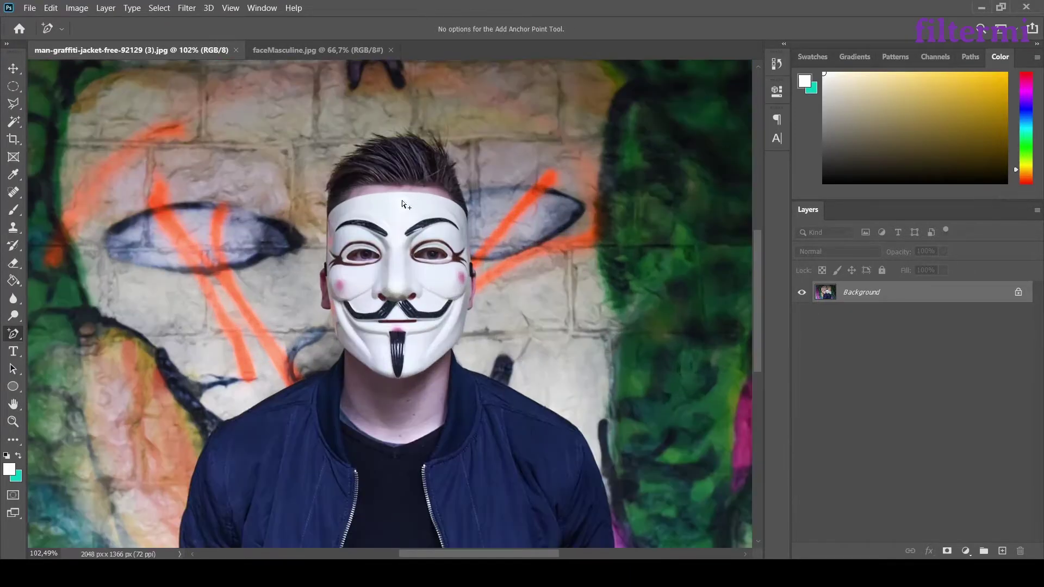
pyautogui.click(1018, 293)
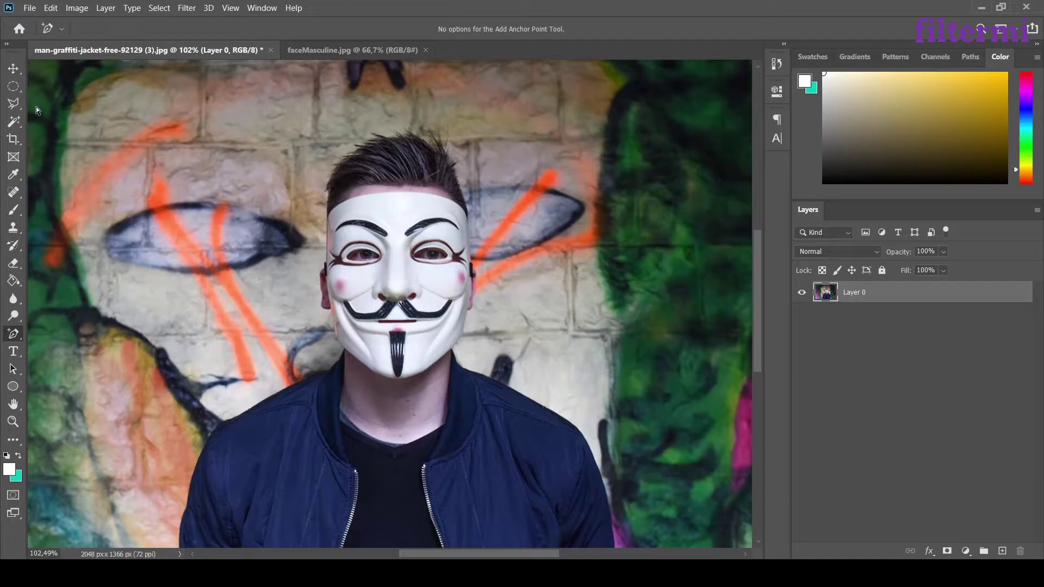
# - Trace the white Anonymous mask with the Polygonal Lasso into a closed selection
pyautogui.click(15, 105)
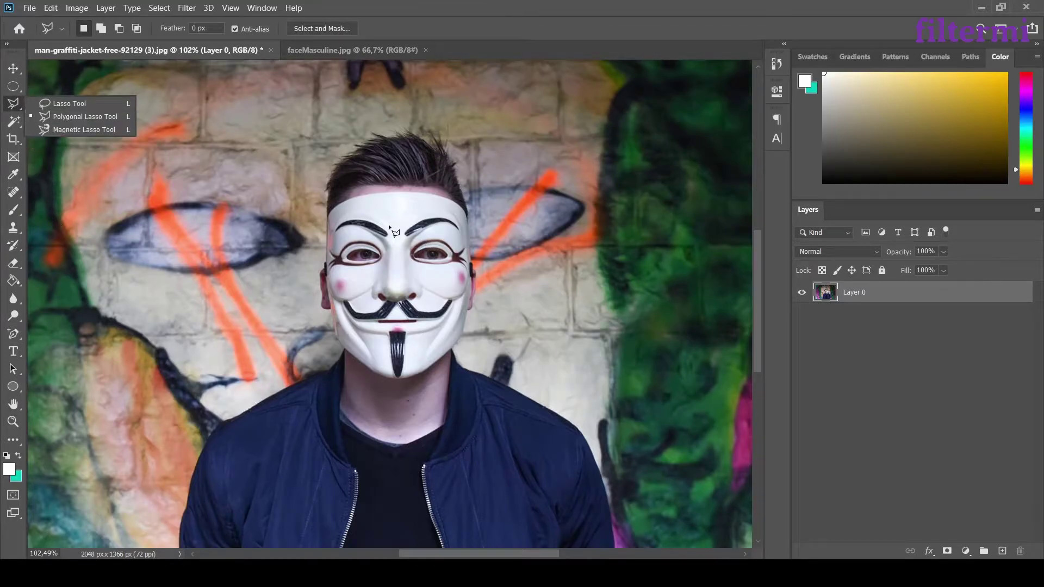
pyautogui.click(328, 219)
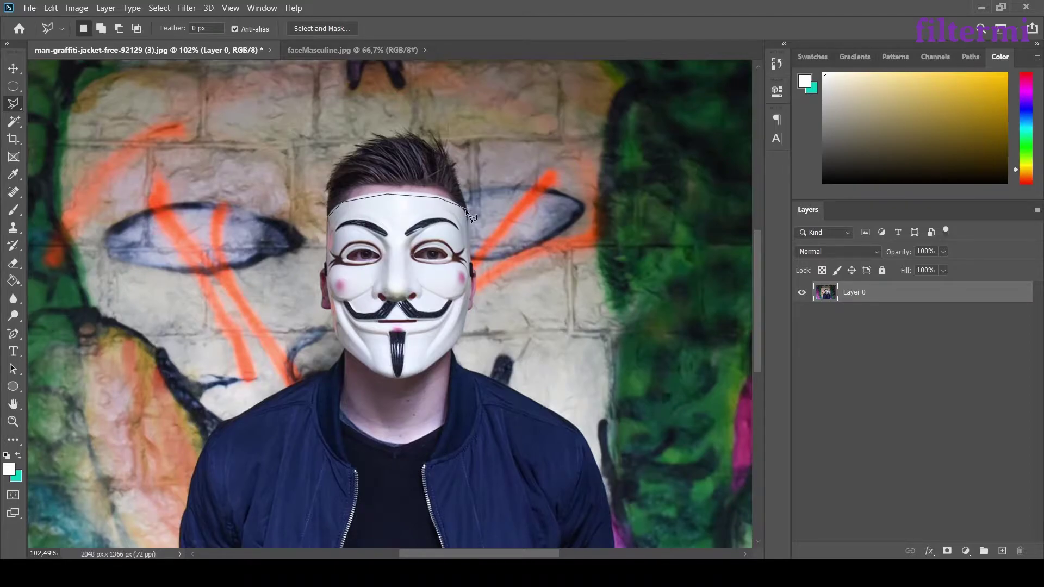
pyautogui.click(465, 213)
pyautogui.click(464, 331)
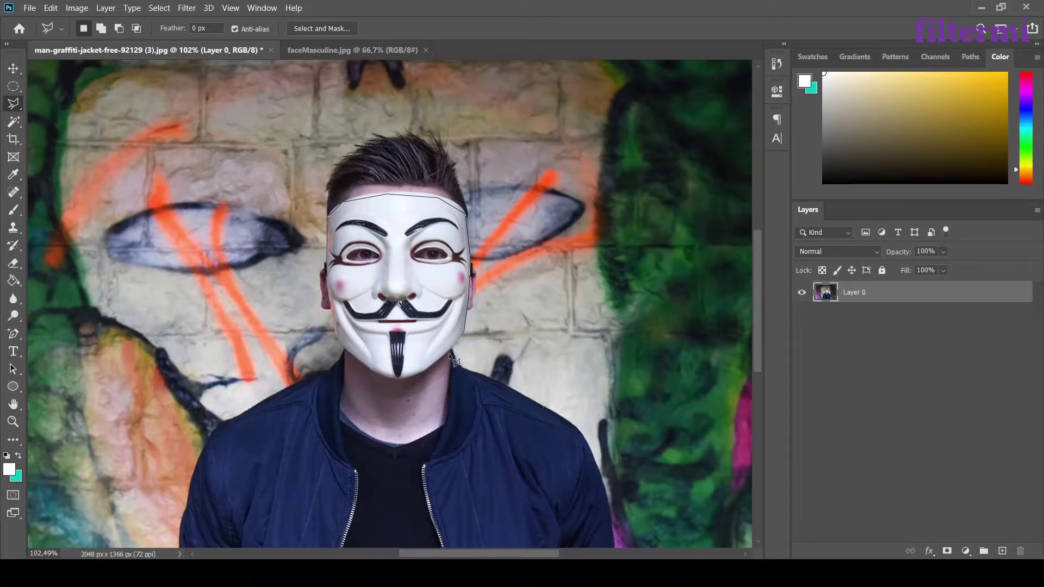
pyautogui.click(424, 371)
pyautogui.click(335, 337)
pyautogui.click(326, 217)
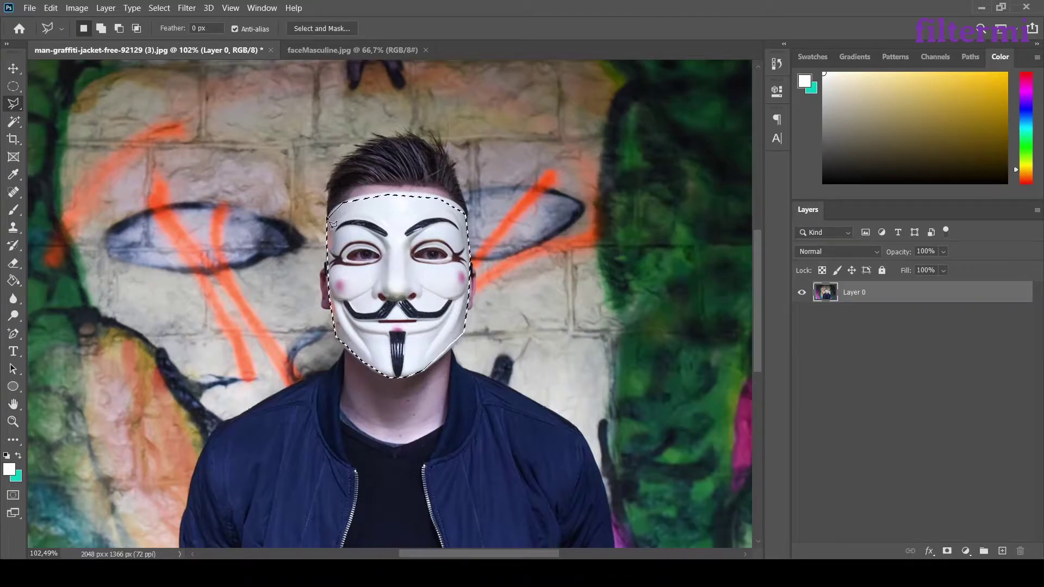
pyautogui.click(15, 70)
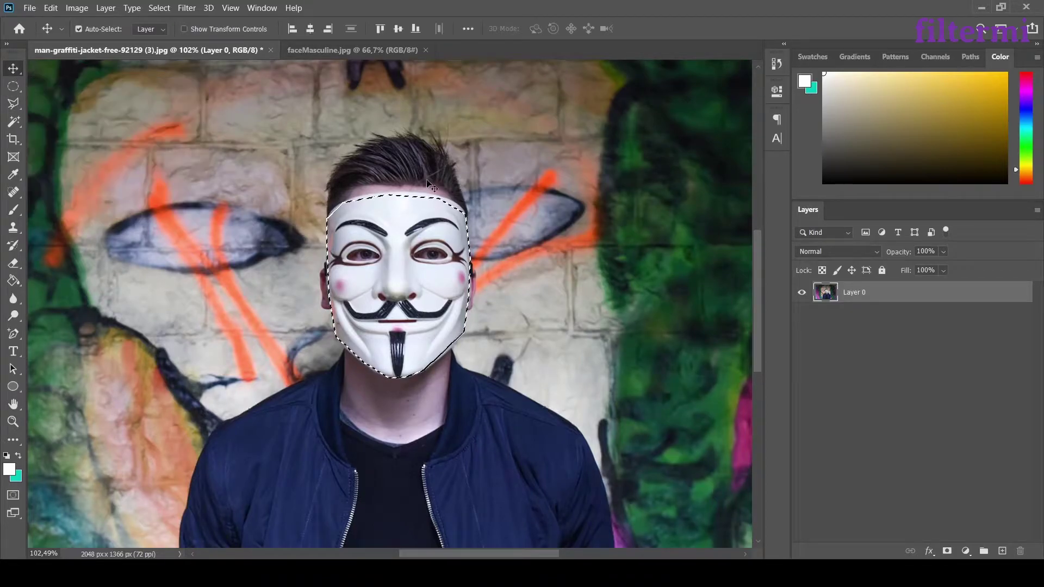
# - Move the mask selection onto faceMasculine as Layer 1 at 36% opacity
pyautogui.moveTo(407, 247); pyautogui.dragTo(423, 293)
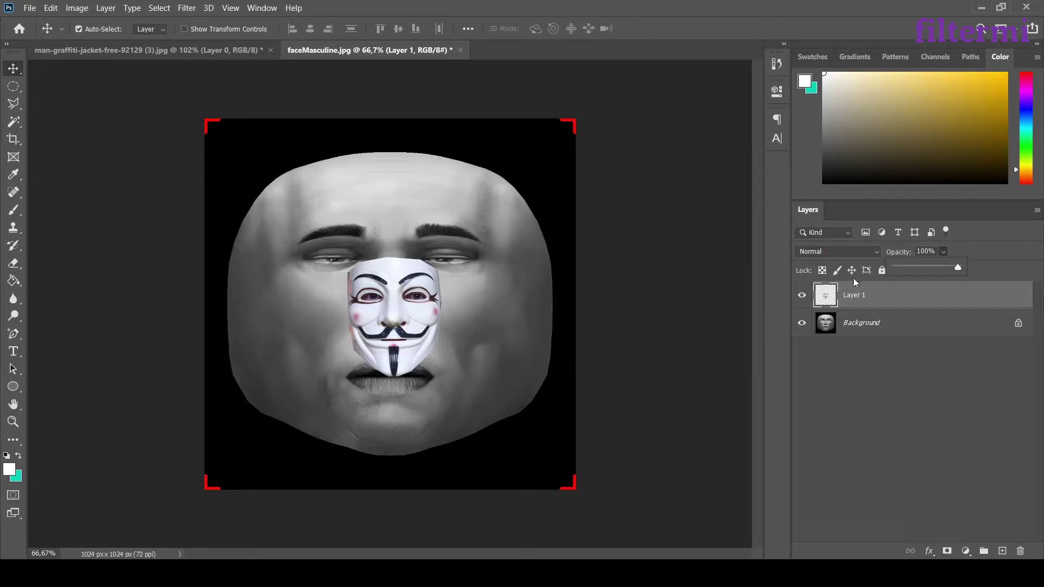
pyautogui.click(918, 267)
pyautogui.click(629, 289)
pyautogui.click(625, 291)
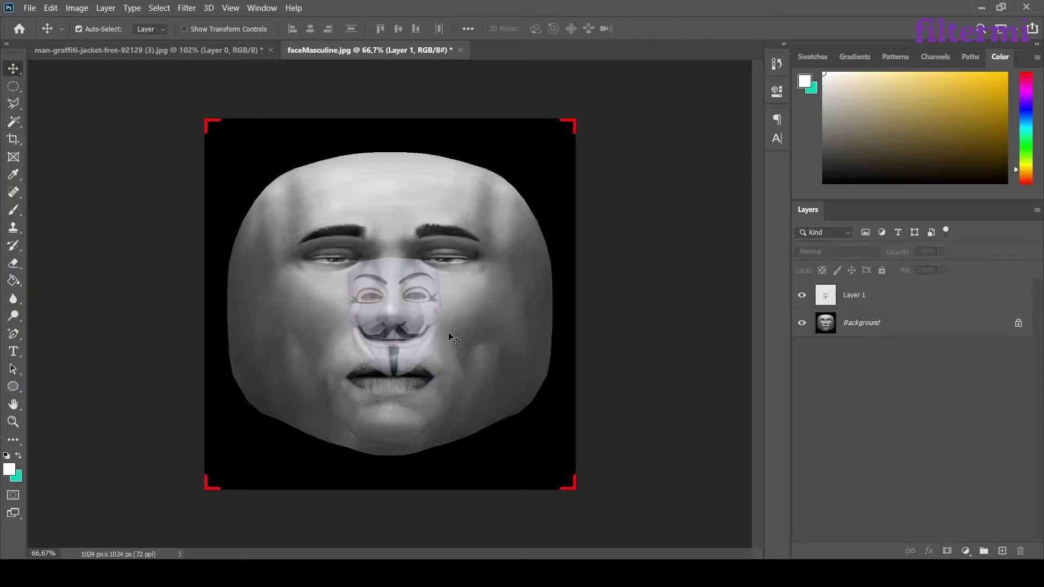
pyautogui.click(415, 306)
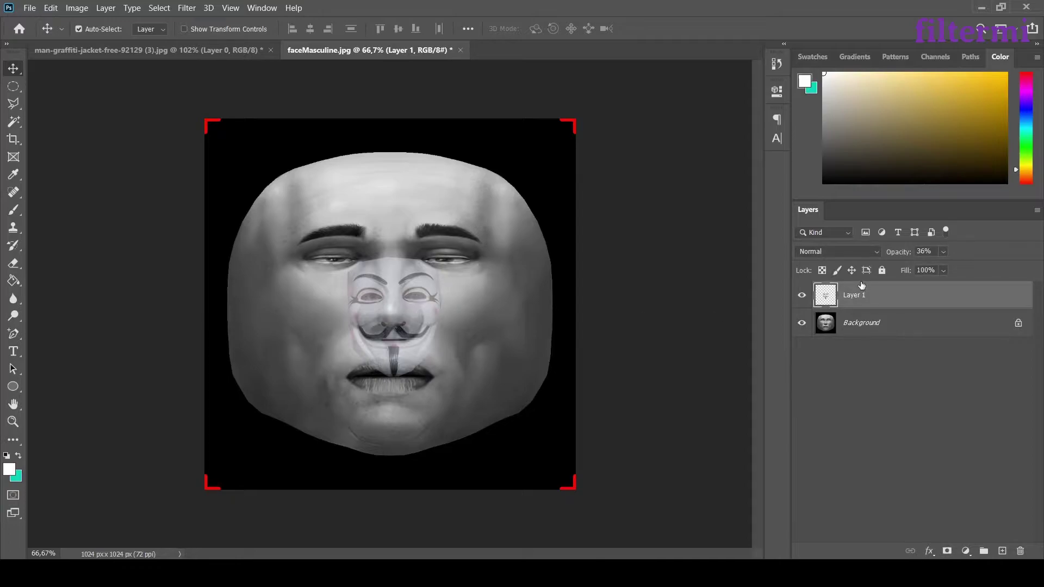
pyautogui.press('ctrl')
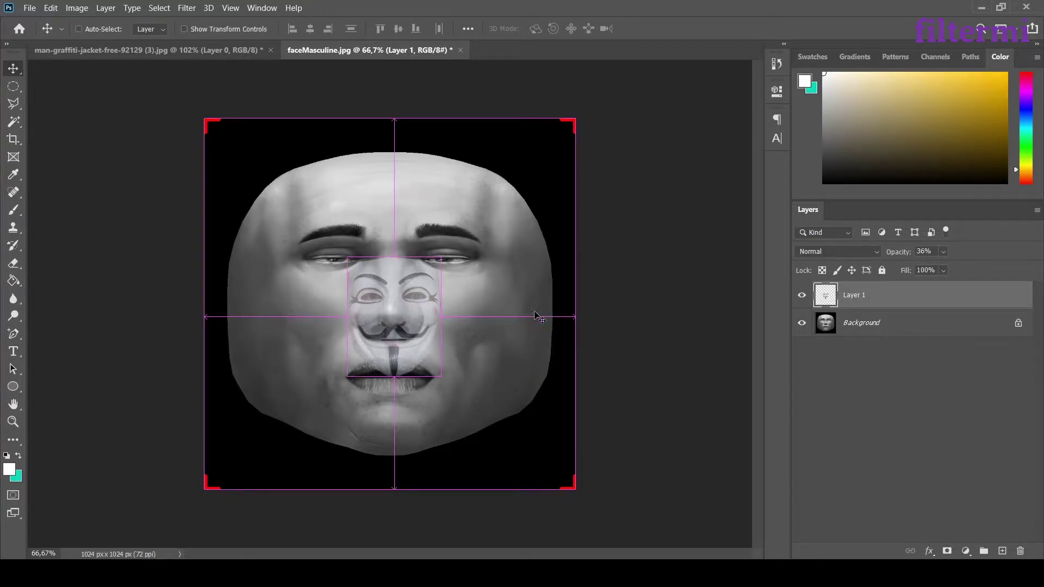
# - Scale the mask layer up and centre it over the face texture
pyautogui.hotkey('ctrl', 't')
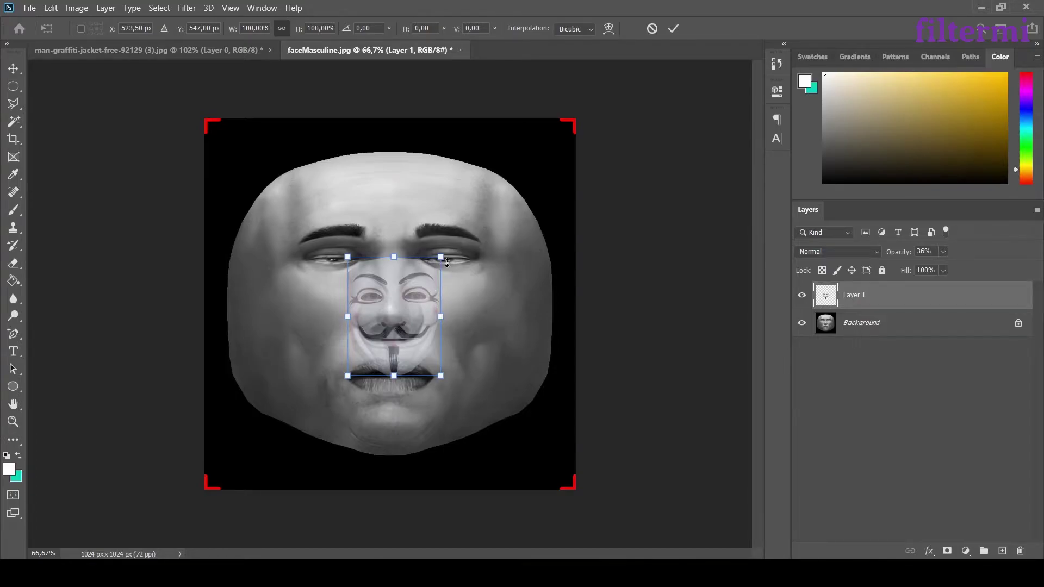
pyautogui.keyDown('alt'); pyautogui.moveTo(448, 252); pyautogui.dragTo(542, 191); pyautogui.keyUp('alt')
pyautogui.moveTo(403, 353); pyautogui.dragTo(401, 357)
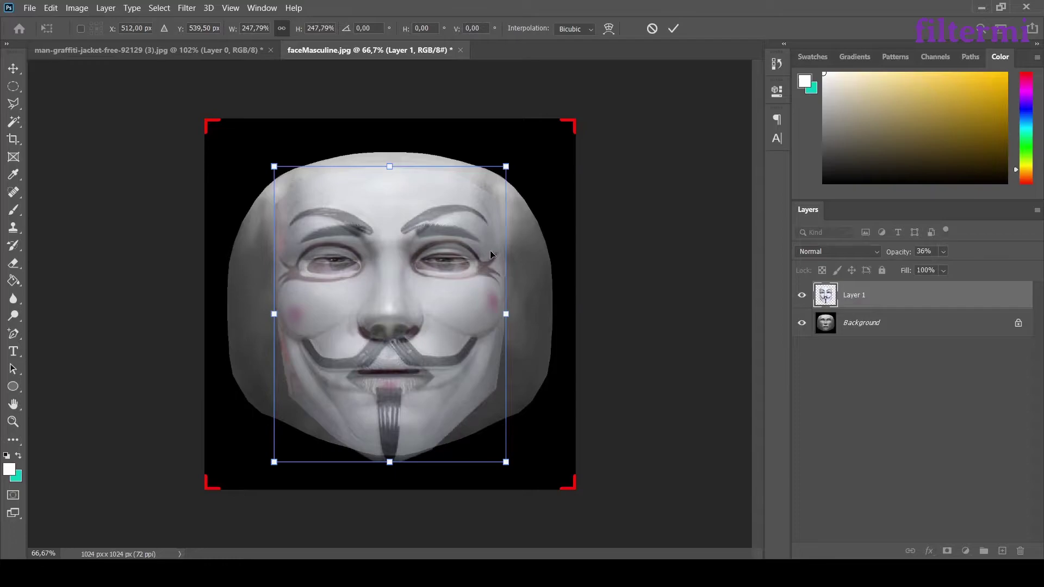
pyautogui.keyDown('alt'); pyautogui.moveTo(507, 166); pyautogui.dragTo(517, 157); pyautogui.keyUp('alt')
pyautogui.moveTo(451, 302); pyautogui.dragTo(454, 303)
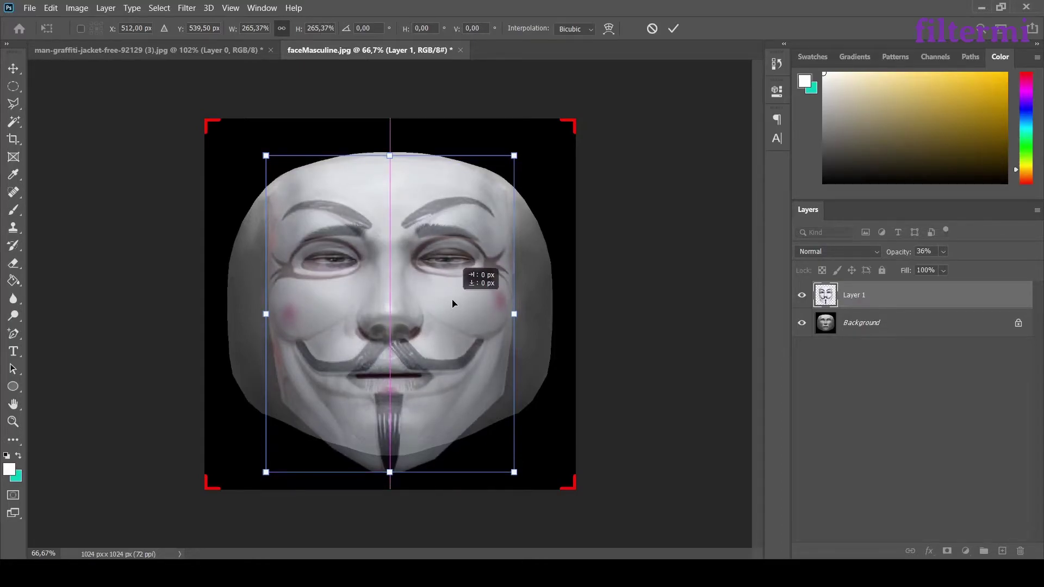
pyautogui.moveTo(454, 303); pyautogui.dragTo(454, 303)
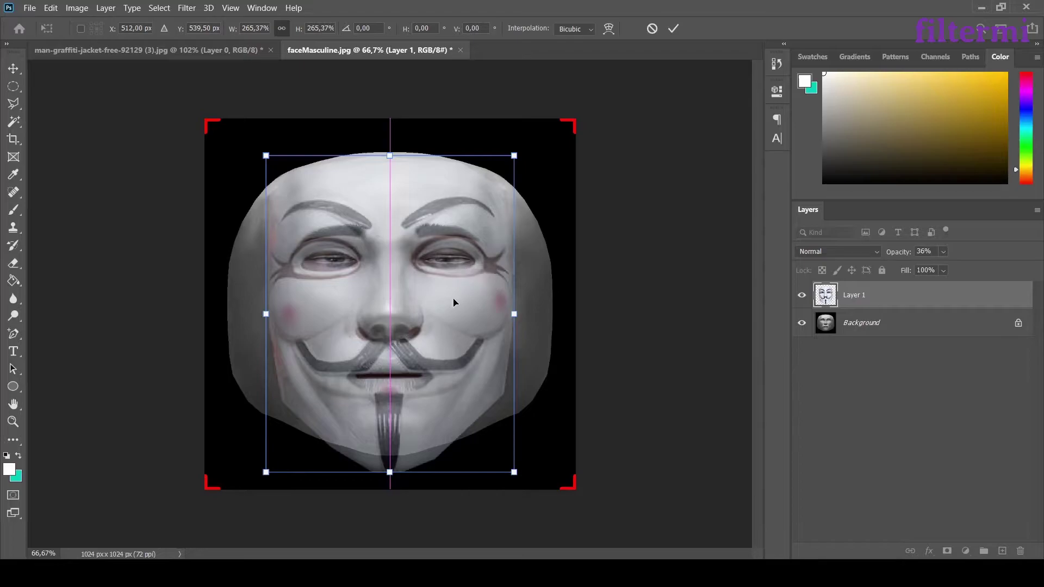
pyautogui.press('Return')
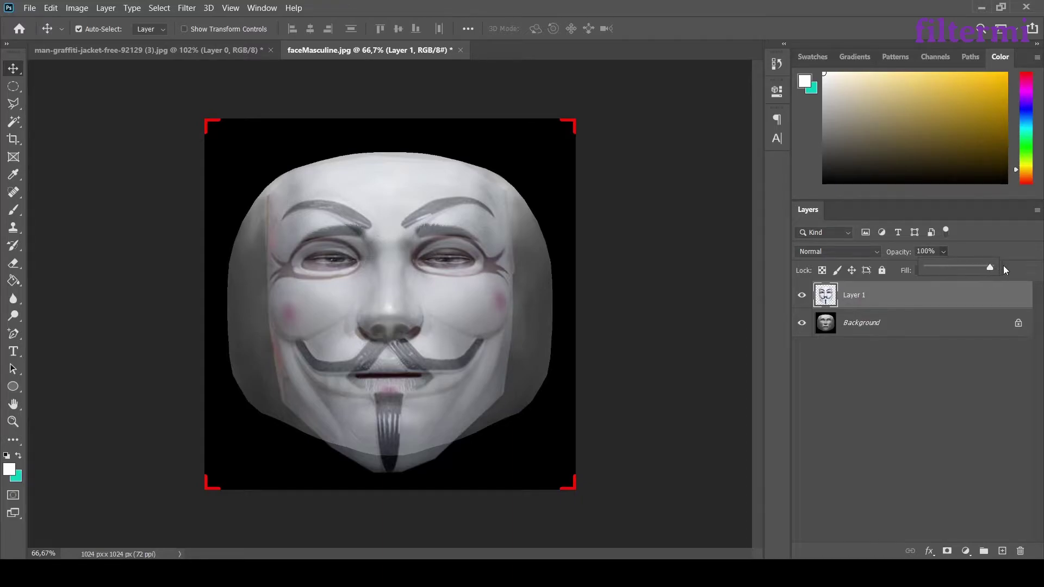
# - Set the mask's Fill to 100% and rotate it about 0.9° clockwise
pyautogui.moveTo(1006, 264); pyautogui.dragTo(1035, 259)
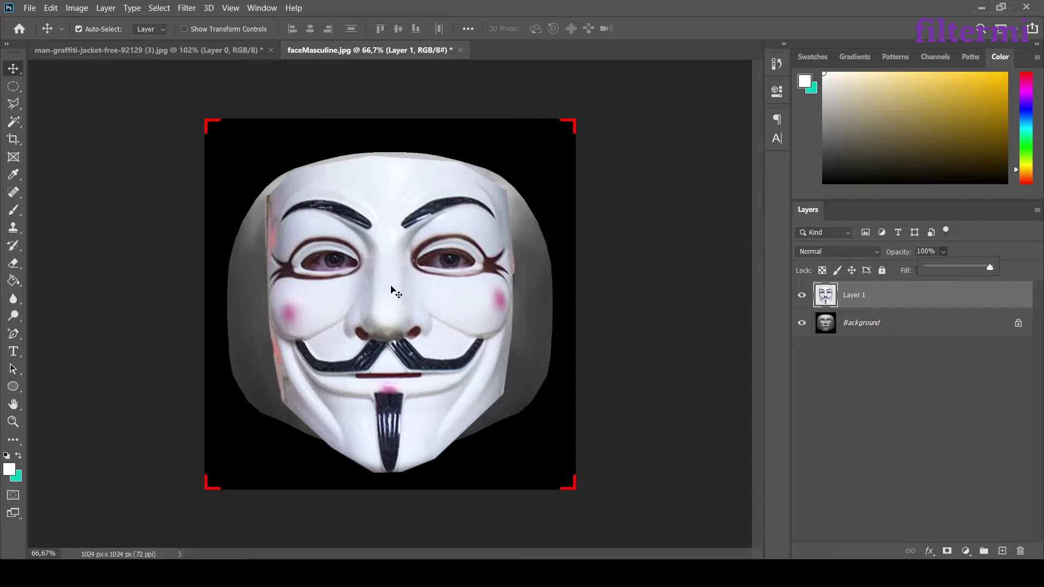
pyautogui.click(396, 285)
pyautogui.hotkey('ctrl', 't')
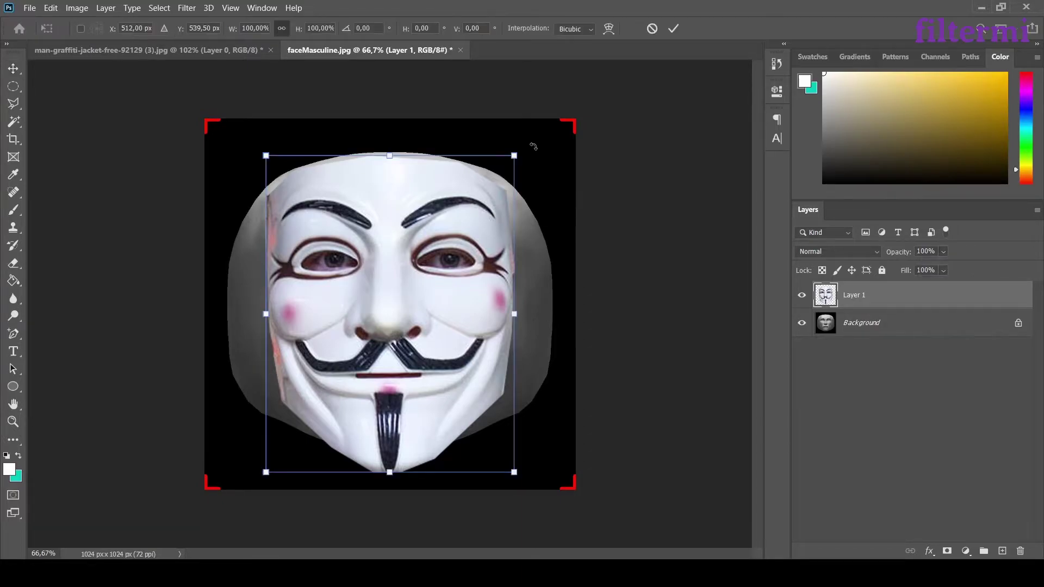
pyautogui.moveTo(533, 142); pyautogui.dragTo(535, 143)
pyautogui.press('Return')
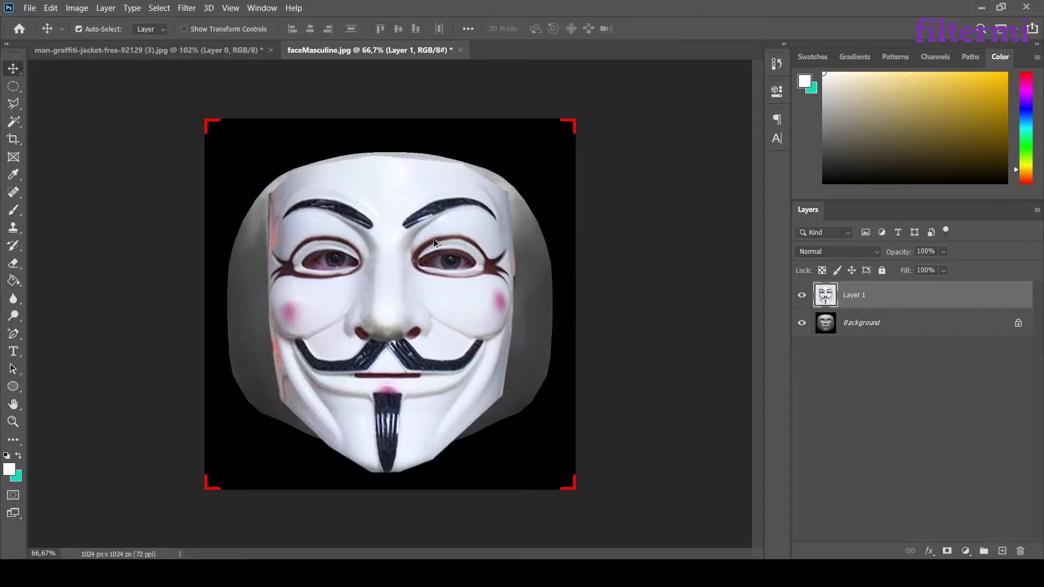
# - Set the Eraser to a Hard Round brush at 29 px
pyautogui.keyDown('alt'); pyautogui.scroll(3, 324, 268); pyautogui.keyUp('alt')
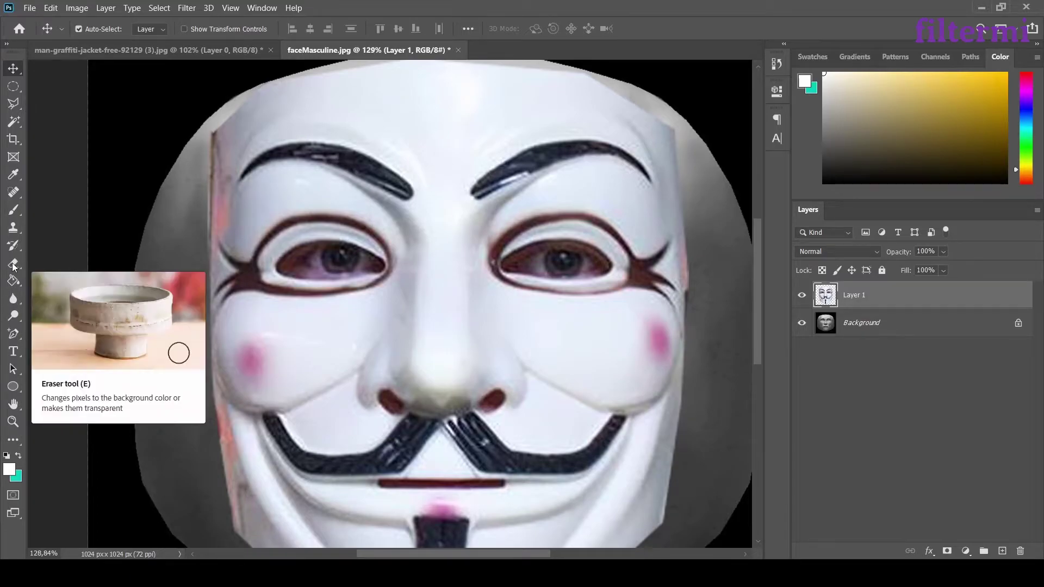
pyautogui.click(13, 264)
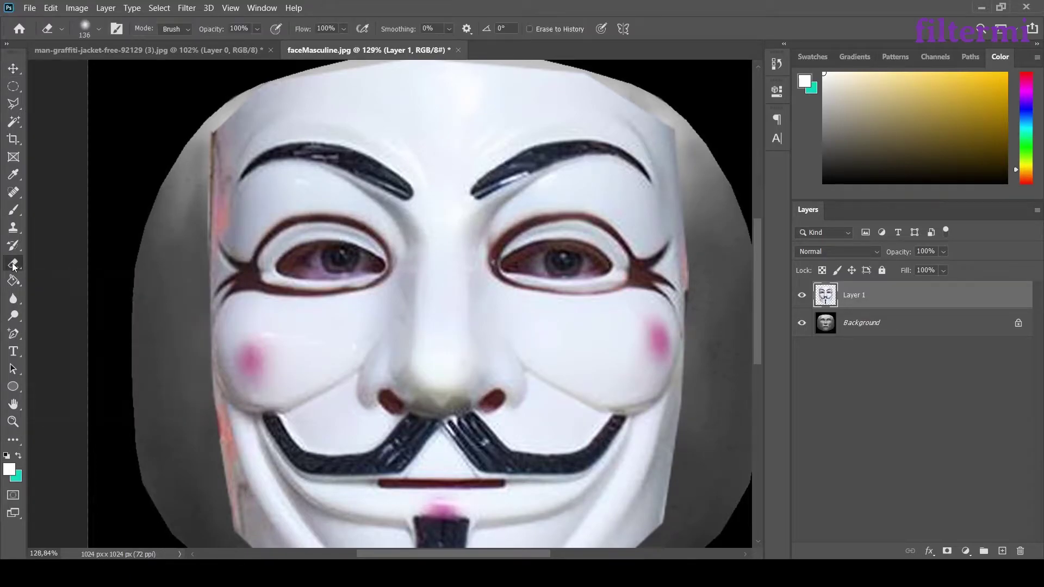
pyautogui.rightClick(289, 287)
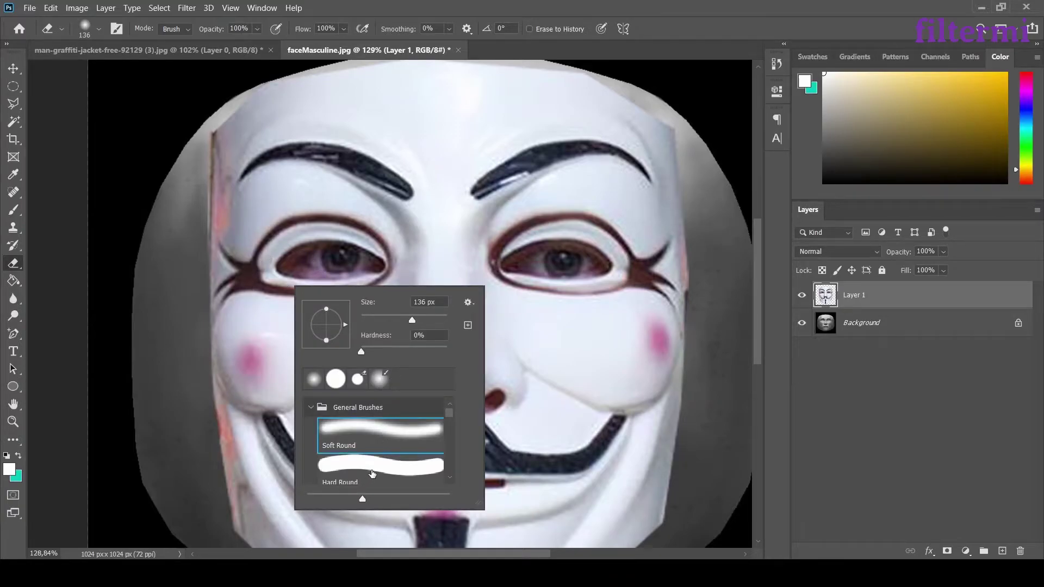
pyautogui.click(372, 473)
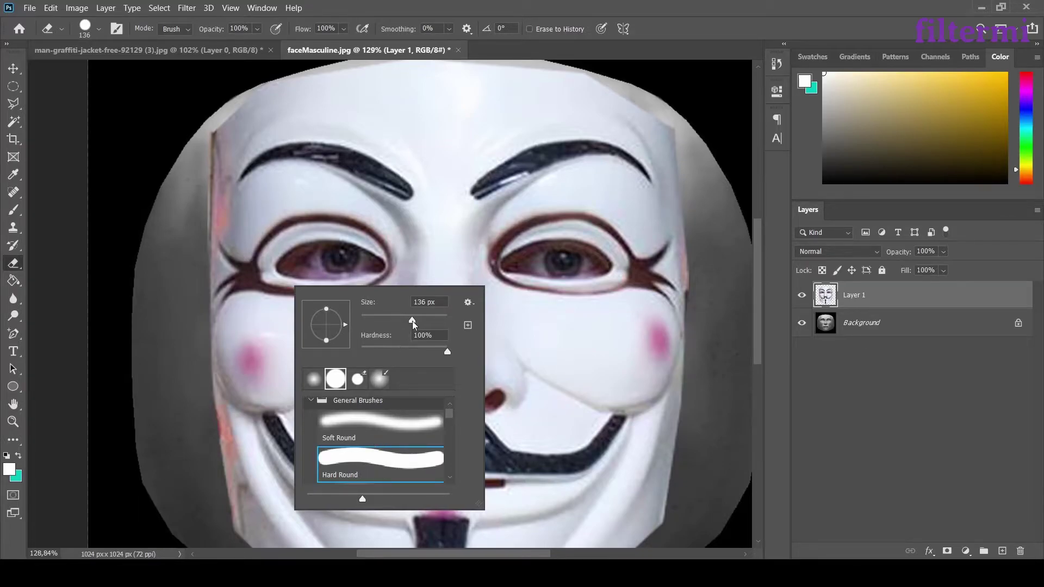
pyautogui.moveTo(413, 323); pyautogui.dragTo(374, 323)
pyautogui.click(512, 265)
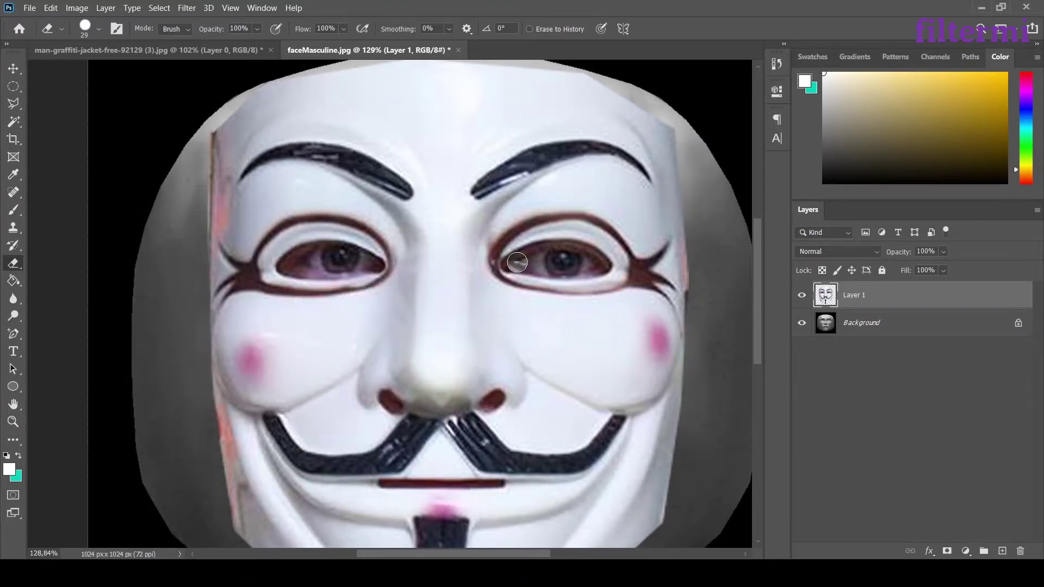
# - Erase the right-hand mask eye on Layer 1, including its upper part and lower lid
pyautogui.keyDown('shift'); pyautogui.click(601, 264); pyautogui.keyUp('shift')
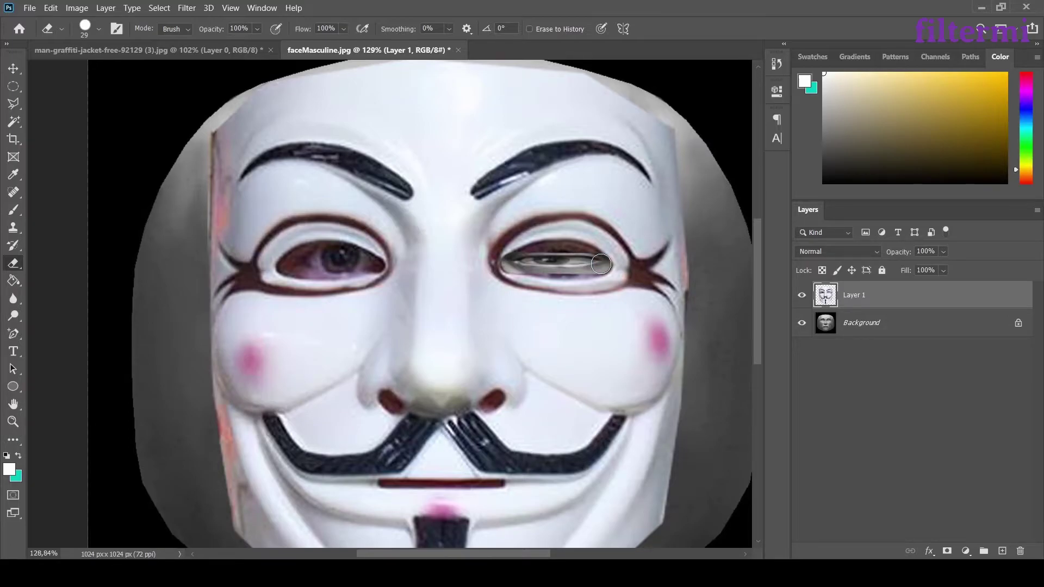
pyautogui.keyDown('alt'); pyautogui.scroll(5, 601, 264); pyautogui.keyUp('alt')
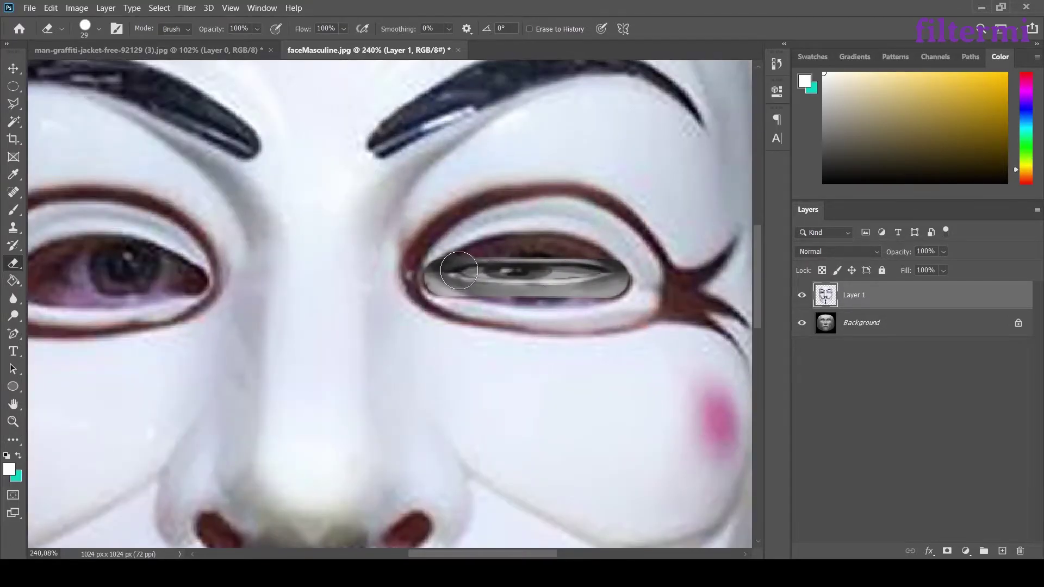
pyautogui.moveTo(460, 270)
pyautogui.mouseDown()
pyautogui.moveTo(544, 250)
pyautogui.moveTo(591, 267)
pyautogui.moveTo(549, 256)
pyautogui.mouseUp()
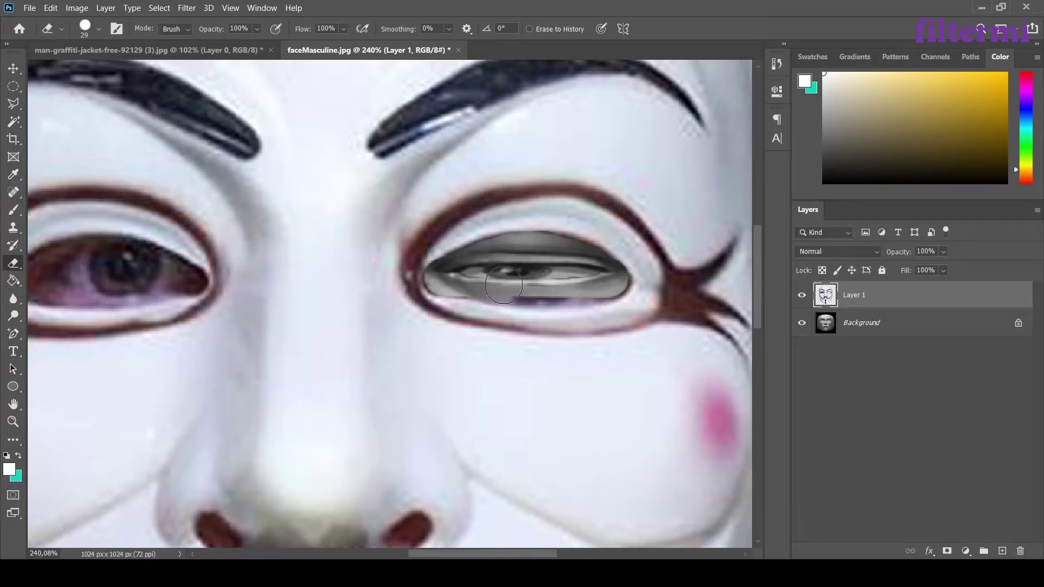
pyautogui.moveTo(505, 285)
pyautogui.mouseDown()
pyautogui.moveTo(607, 283)
pyautogui.moveTo(487, 282)
pyautogui.mouseUp()
# - Erase the left-hand mask eye from its outer corner inward
pyautogui.keyDown('alt'); pyautogui.scroll(-5, 584, 284); pyautogui.keyUp('alt')
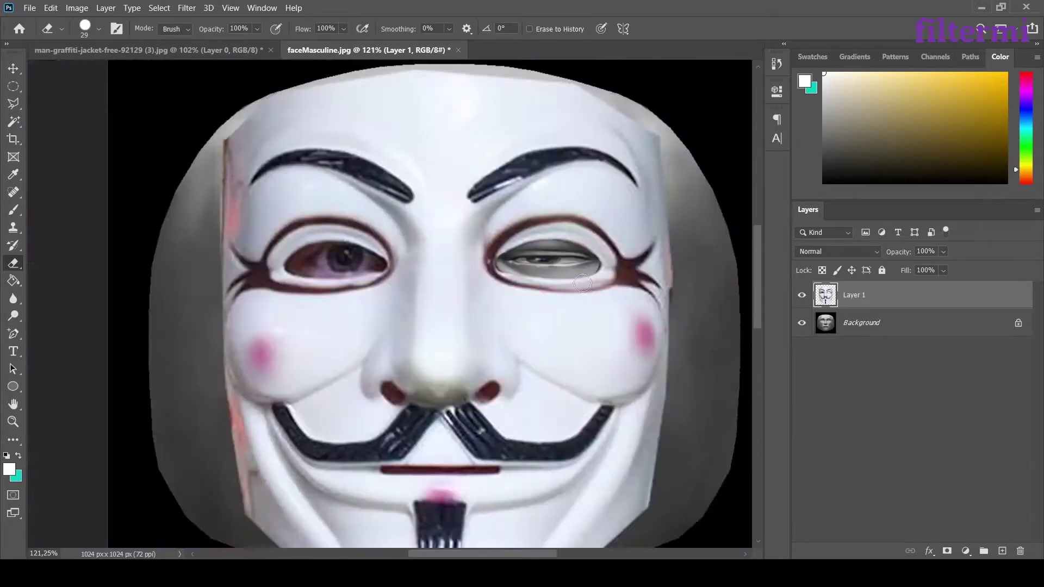
pyautogui.keyDown('alt'); pyautogui.scroll(-1, 583, 284); pyautogui.keyUp('alt')
pyautogui.keyDown('alt'); pyautogui.scroll(5, 293, 269); pyautogui.keyUp('alt')
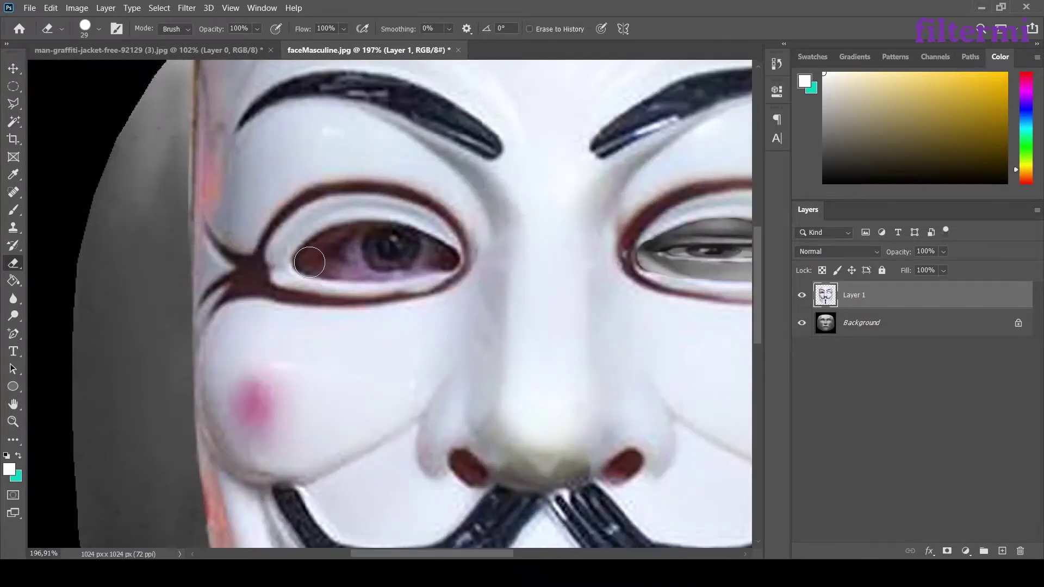
pyautogui.click(308, 263)
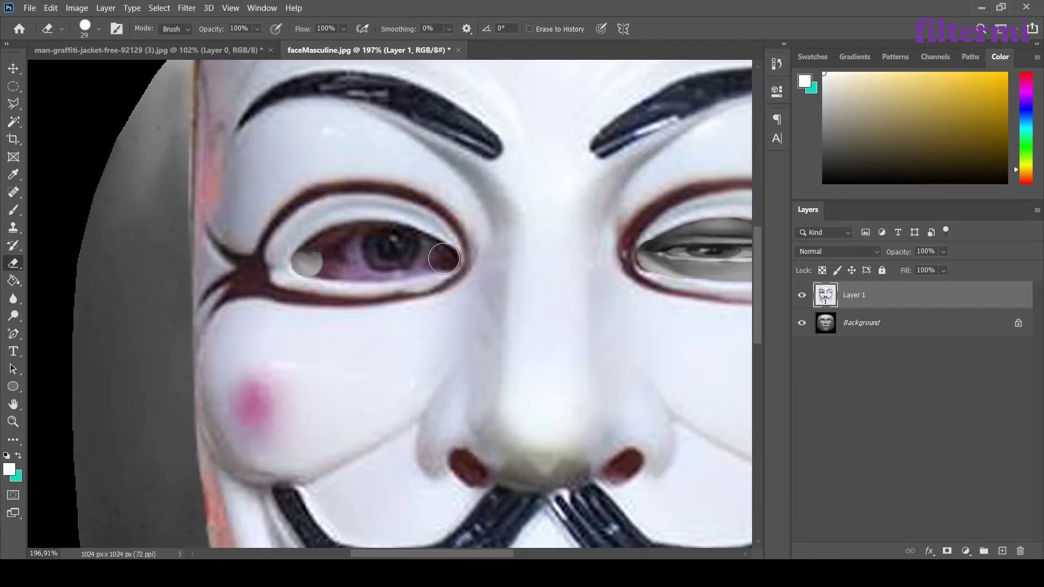
pyautogui.moveTo(443, 259)
pyautogui.mouseDown()
pyautogui.moveTo(390, 270)
pyautogui.moveTo(323, 242)
pyautogui.moveTo(321, 250)
pyautogui.moveTo(361, 238)
pyautogui.moveTo(439, 254)
pyautogui.moveTo(373, 271)
pyautogui.moveTo(316, 261)
pyautogui.moveTo(356, 276)
pyautogui.moveTo(422, 261)
pyautogui.mouseUp()
pyautogui.keyDown('alt'); pyautogui.scroll(-5, 411, 234); pyautogui.keyUp('alt')
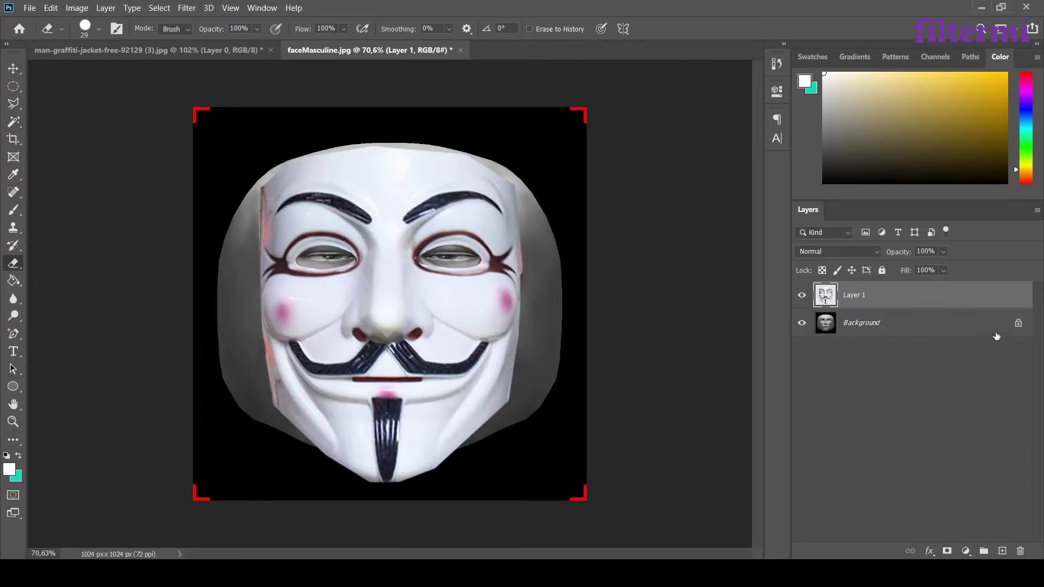
# - Unlock the Background as Layer 0, hide mask Layer 1, and Magic Wand the forehead
pyautogui.click(1018, 325)
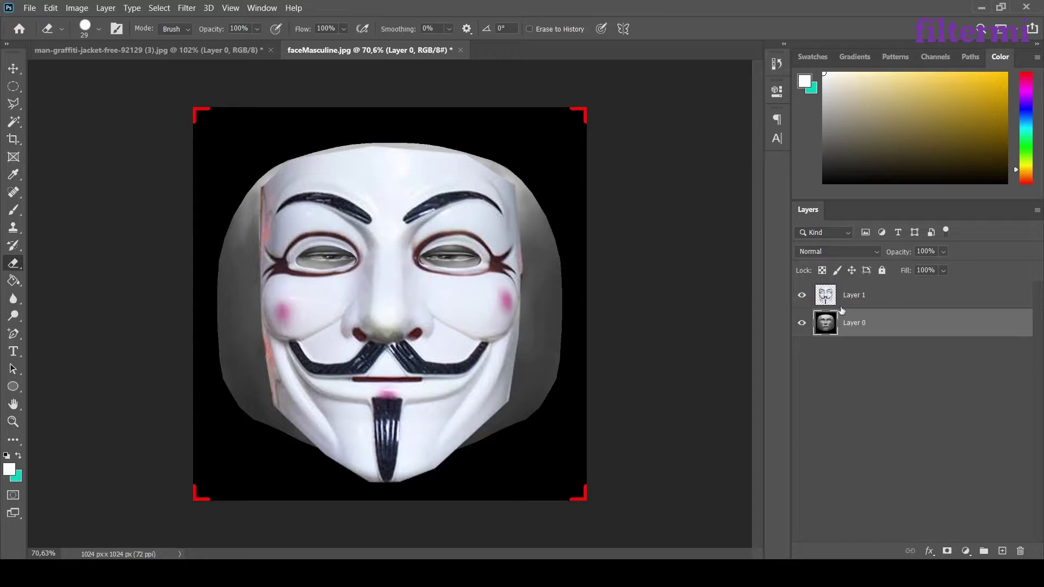
pyautogui.click(802, 296)
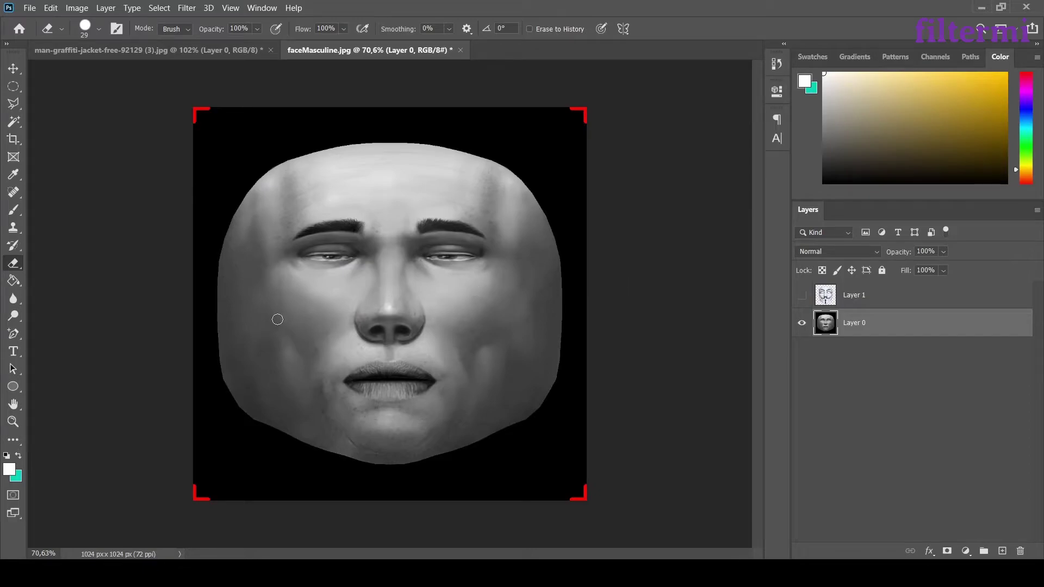
pyautogui.click(13, 123)
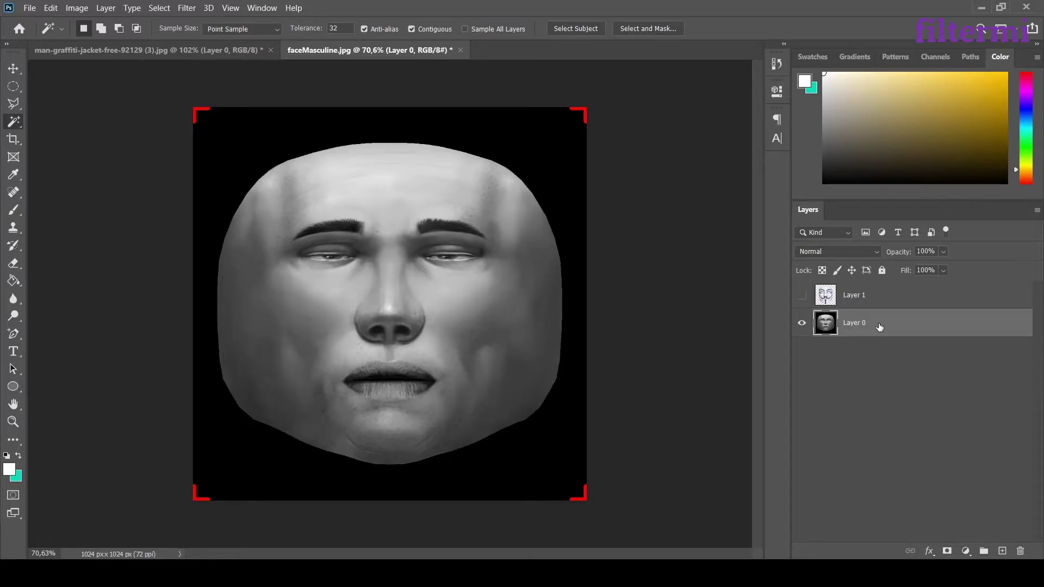
pyautogui.click(365, 174)
# - Shift-add the brow, eyes, nose, cheeks, temples, forehead patches and chin to the face selection
pyautogui.press('shift')
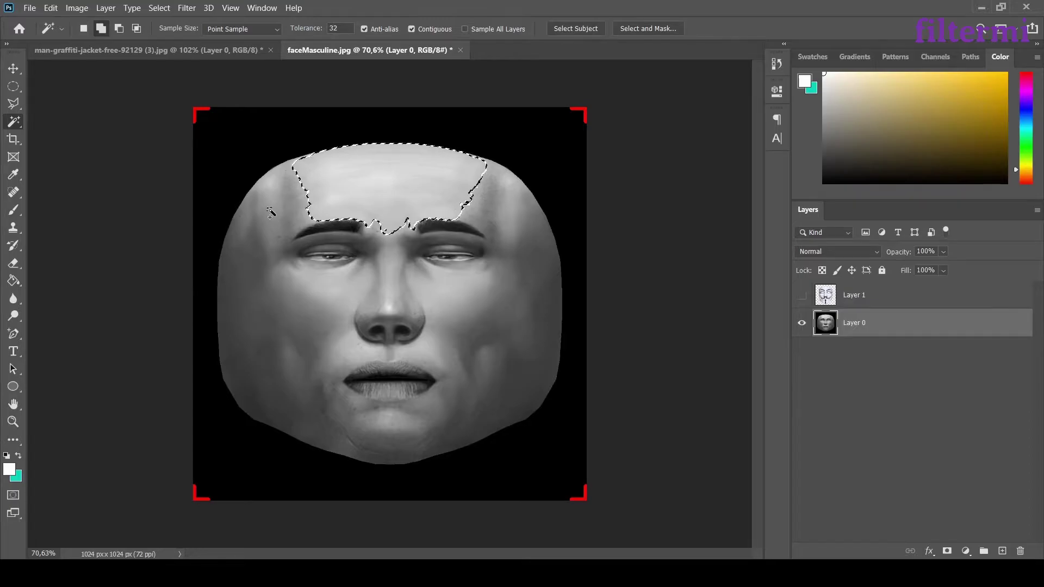
pyautogui.click(251, 250)
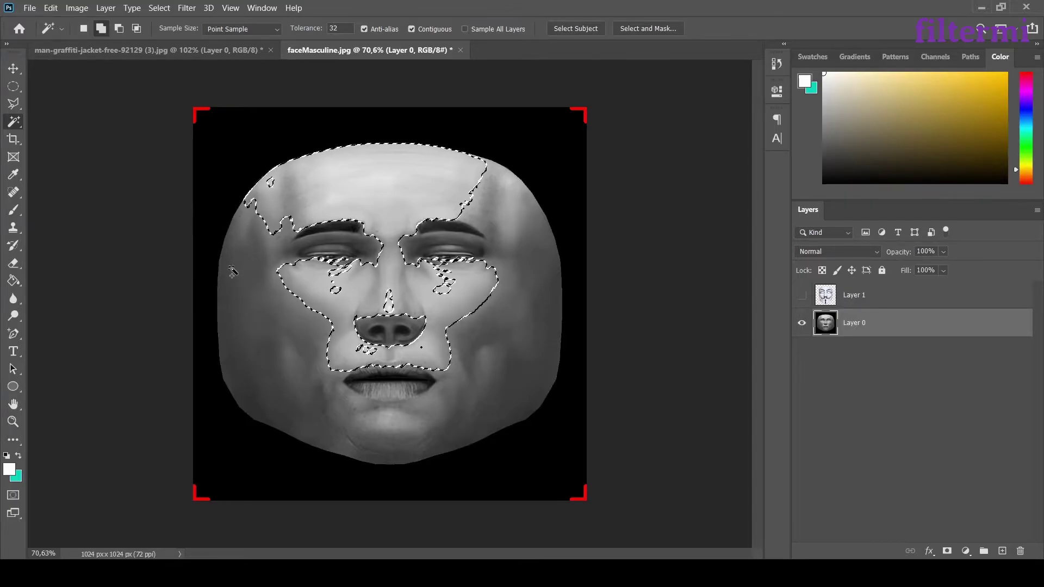
pyautogui.click(253, 231)
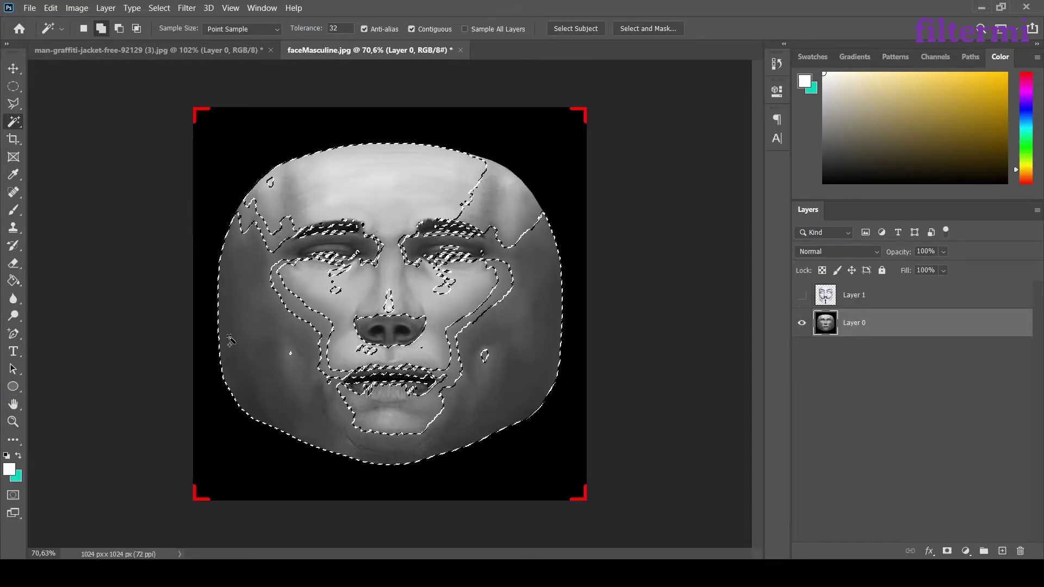
pyautogui.click(253, 223)
pyautogui.click(270, 191)
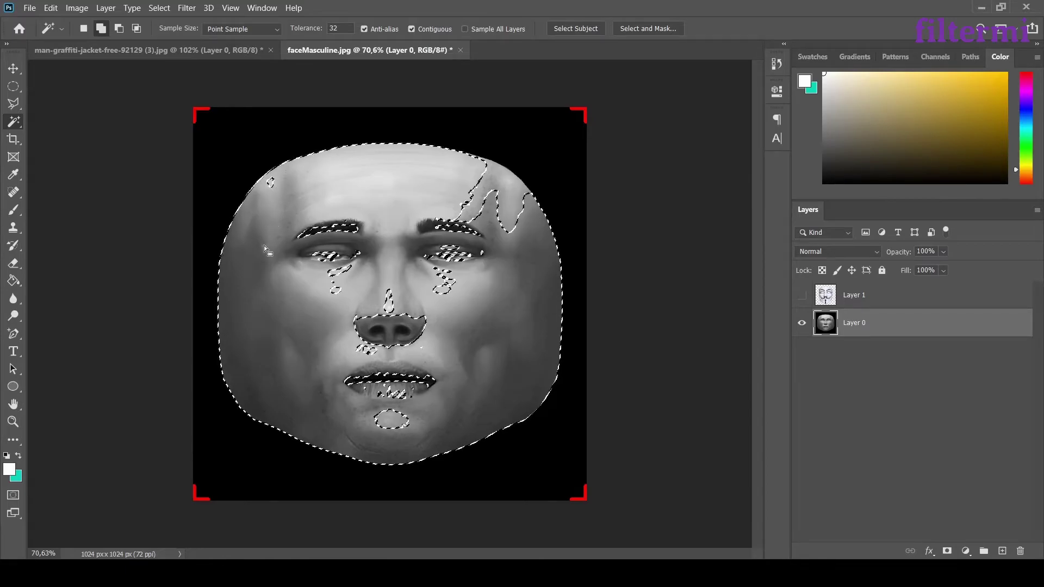
pyautogui.click(268, 190)
pyautogui.click(476, 174)
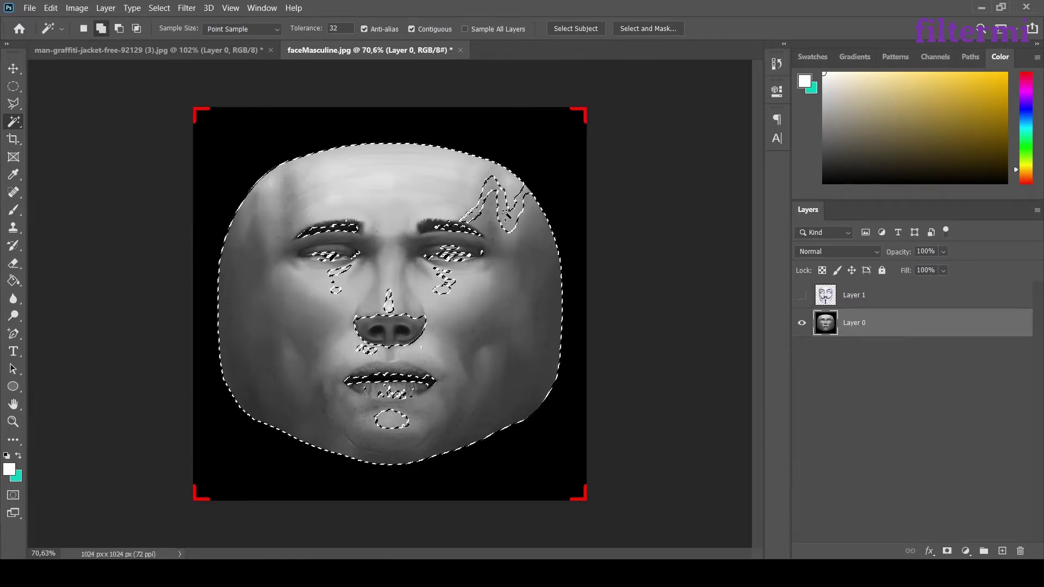
pyautogui.click(519, 210)
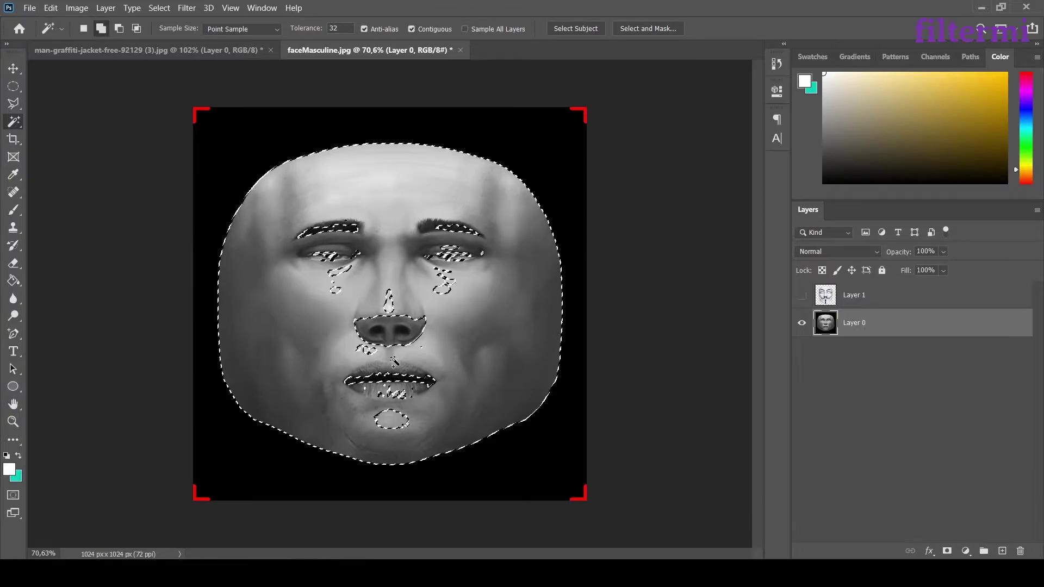
pyautogui.keyDown('shift'); pyautogui.click(395, 424); pyautogui.keyUp('shift')
pyautogui.keyDown('alt'); pyautogui.scroll(2, 398, 324); pyautogui.keyUp('alt')
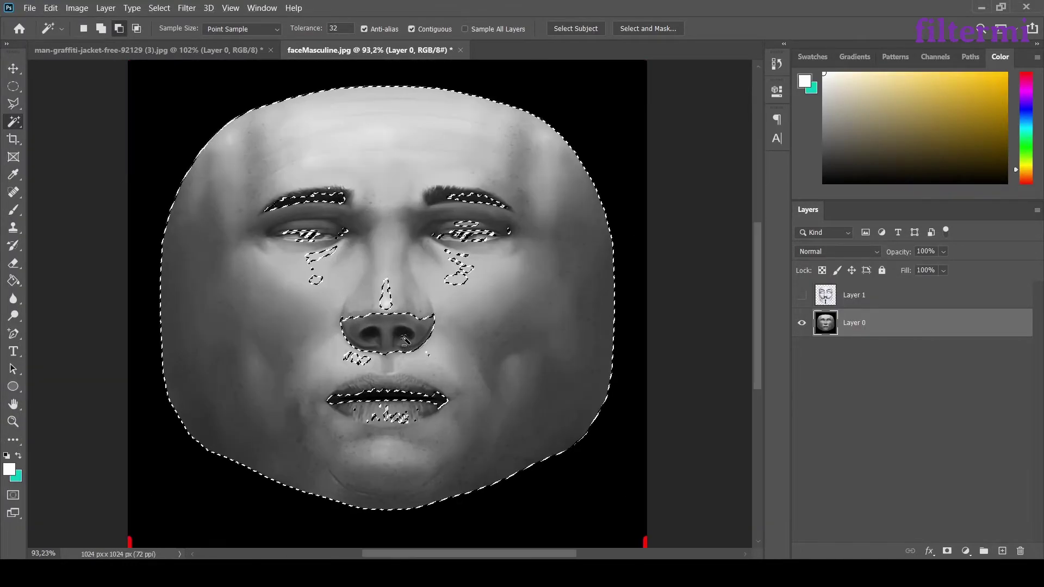
pyautogui.keyDown('alt'); pyautogui.scroll(-2, 404, 334); pyautogui.keyUp('alt')
pyautogui.keyDown('alt'); pyautogui.scroll(1, 436, 295); pyautogui.keyUp('alt')
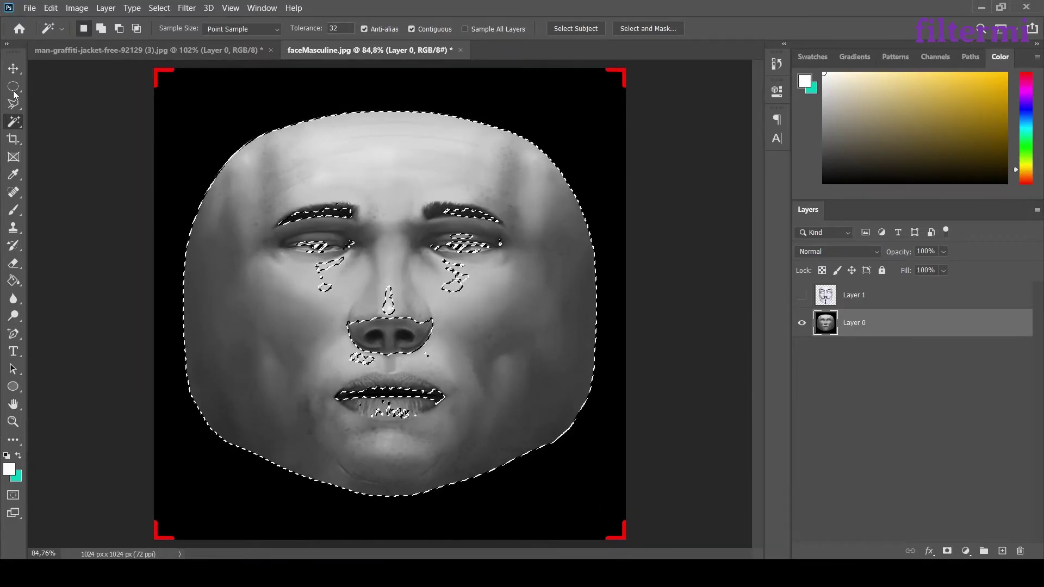
pyautogui.press('m')
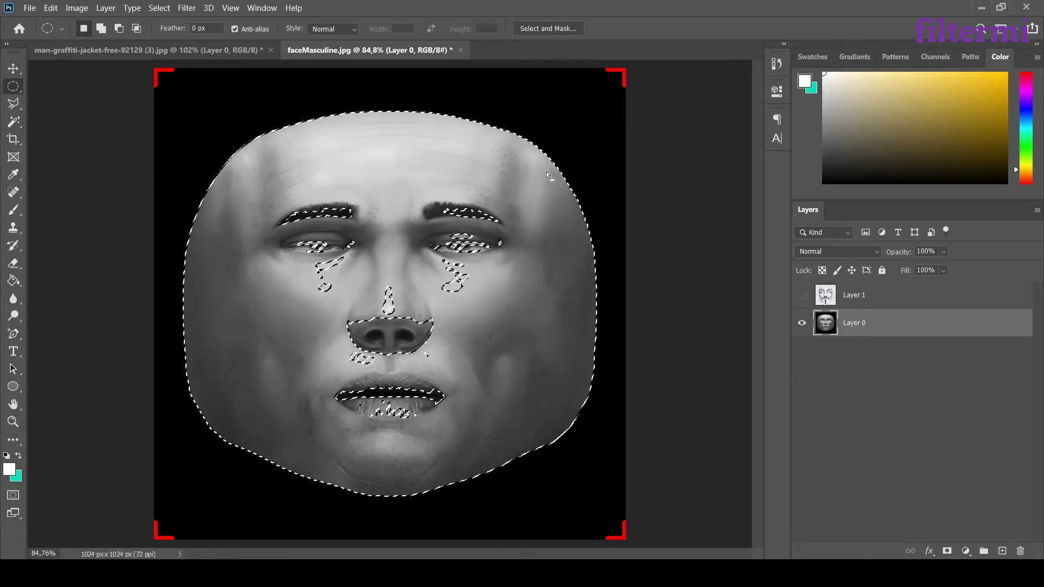
# - Intersect the face selection with an elliptical marquee, leaving one solid outer face outline
pyautogui.rightClick(13, 86)
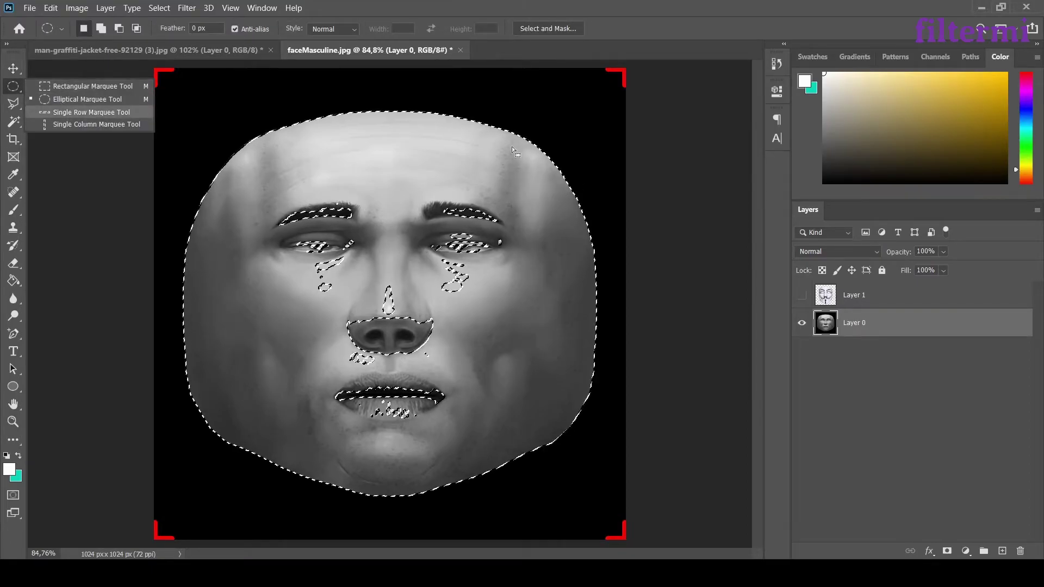
pyautogui.click(535, 181)
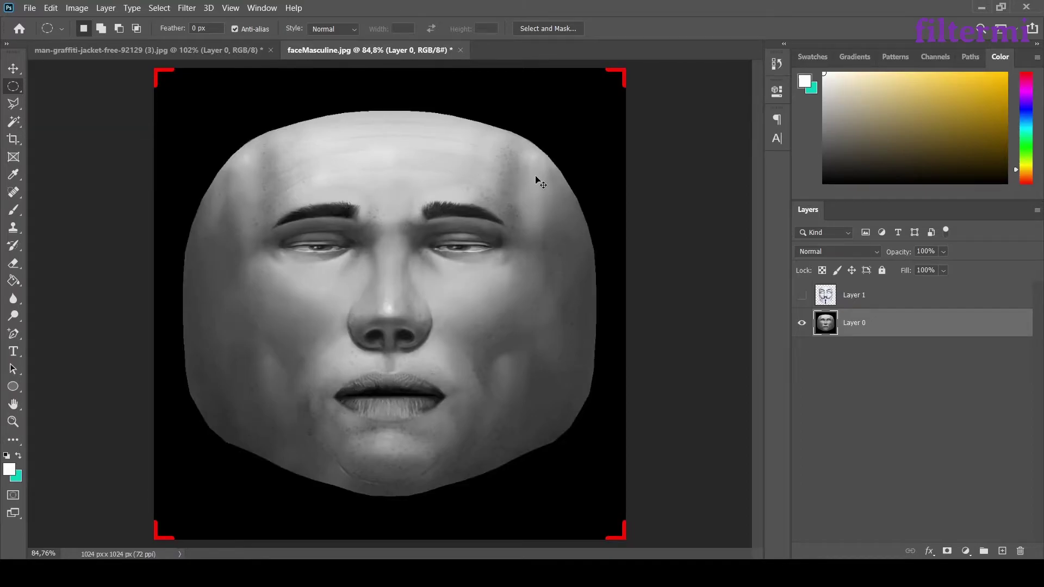
pyautogui.hotkey('ctrl', 'shift', 'd')
pyautogui.hotkey('shift', 'alt')
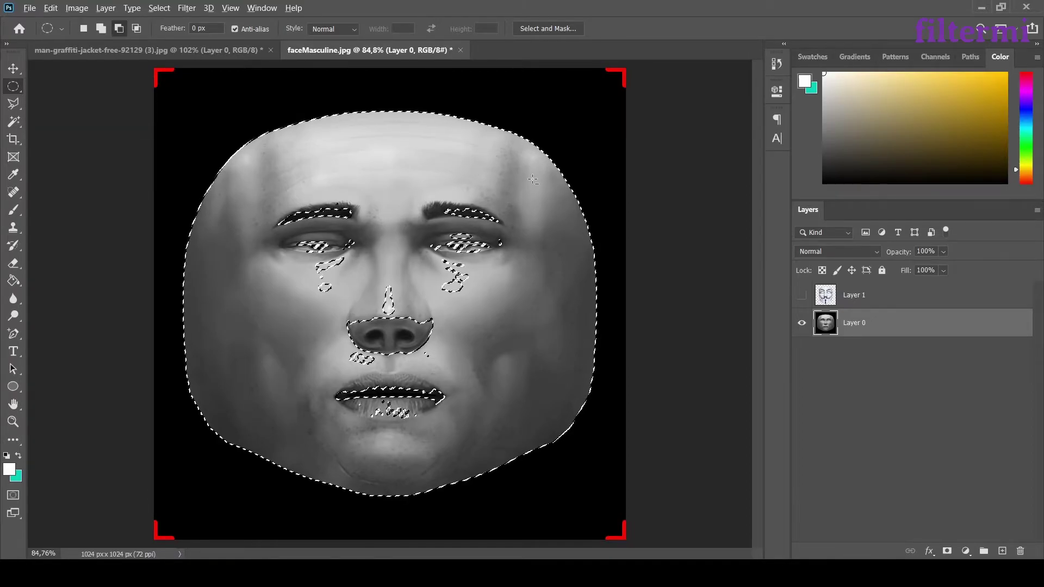
pyautogui.keyDown('alt'); pyautogui.keyDown('shift'); pyautogui.moveTo(535, 179); pyautogui.dragTo(379, 322); pyautogui.keyUp('shift'); pyautogui.keyUp('alt')
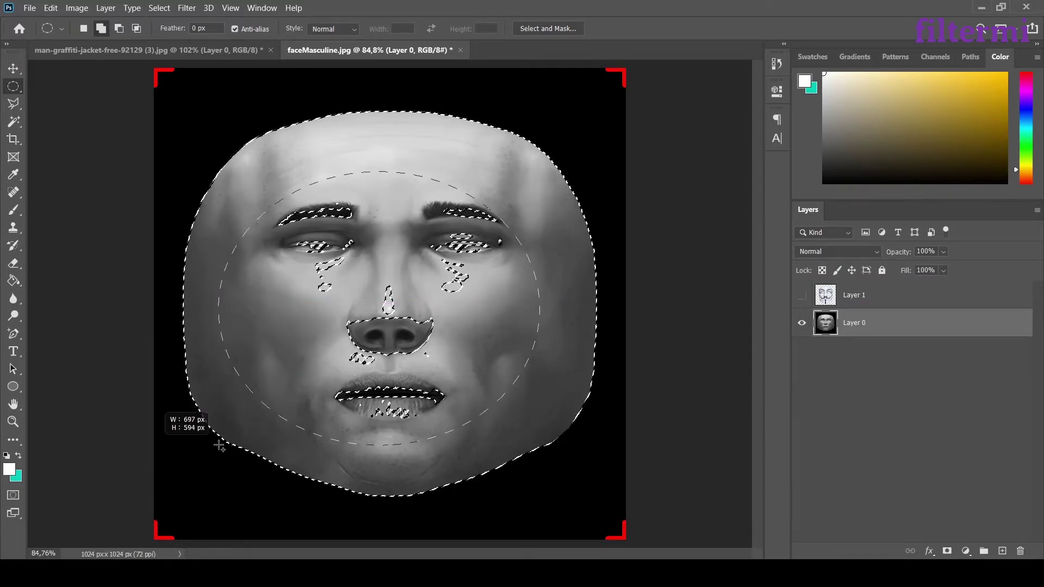
pyautogui.moveTo(219, 446); pyautogui.dragTo(212, 439)
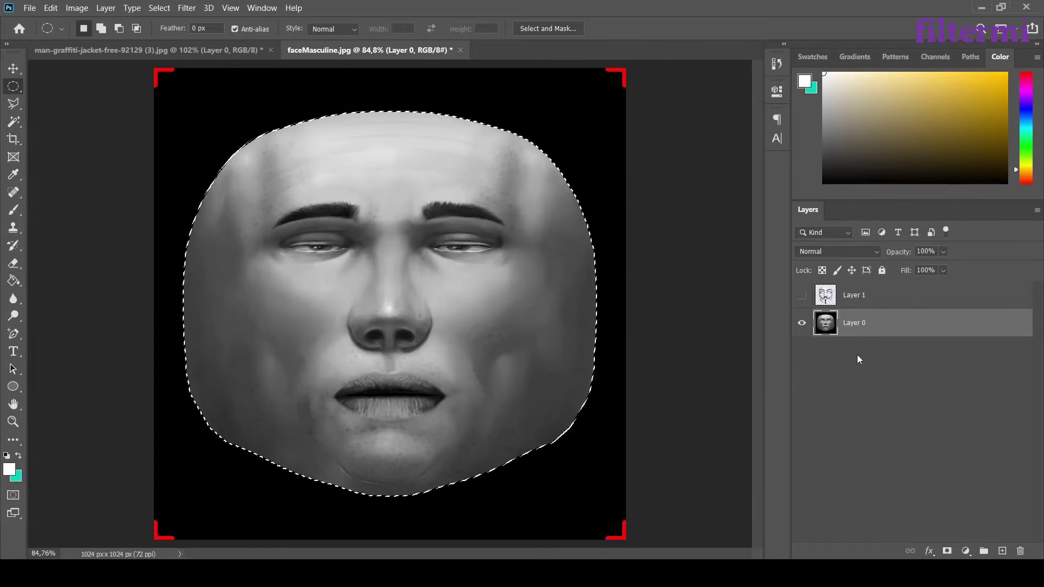
# - Add Layer 2, fill the face selection with white using the Paint Bucket, then deselect
pyautogui.hotkey('ctrl', 'shift', 'n')
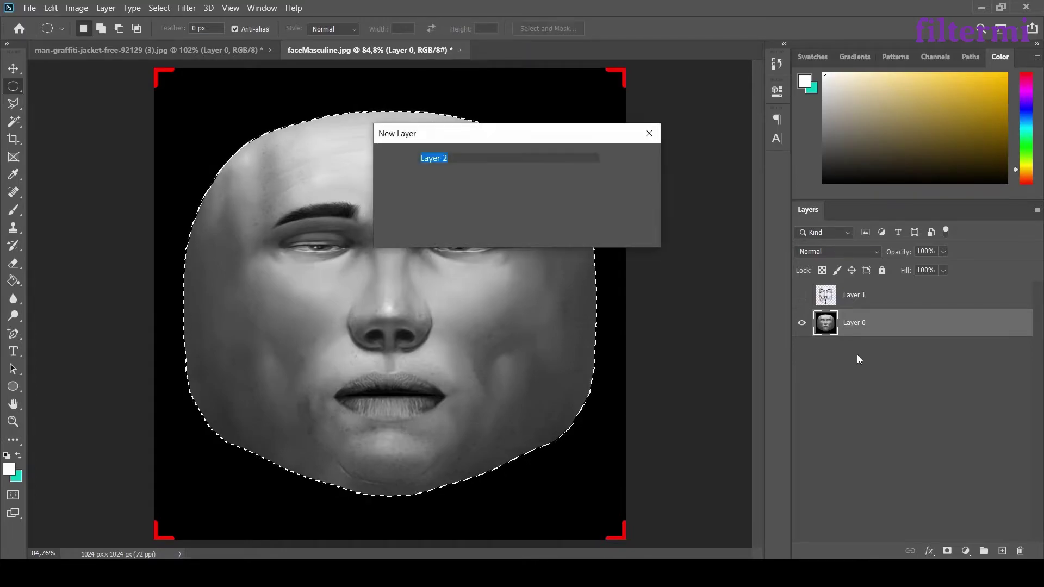
pyautogui.press('Return')
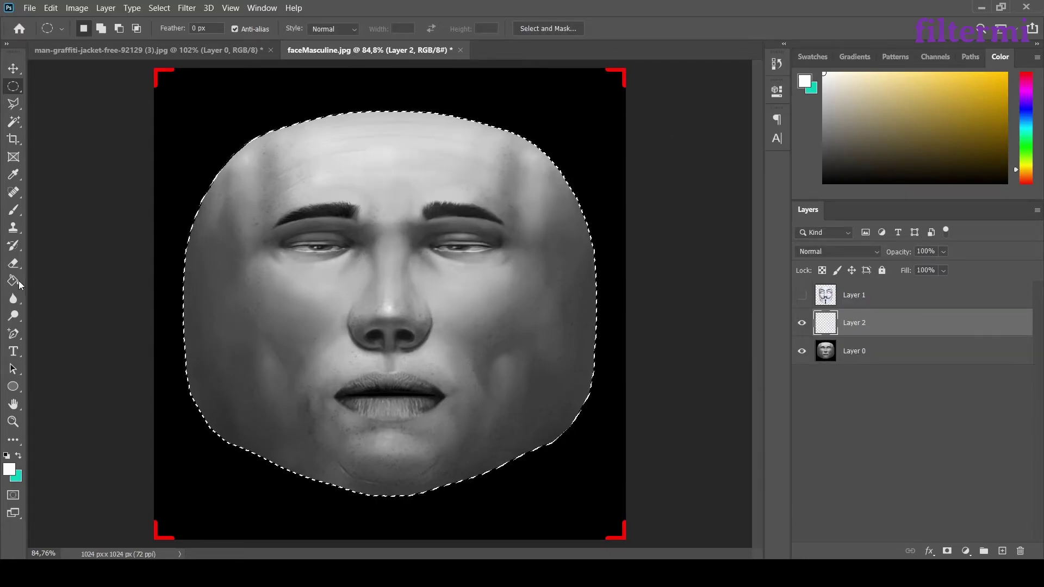
pyautogui.click(10, 470)
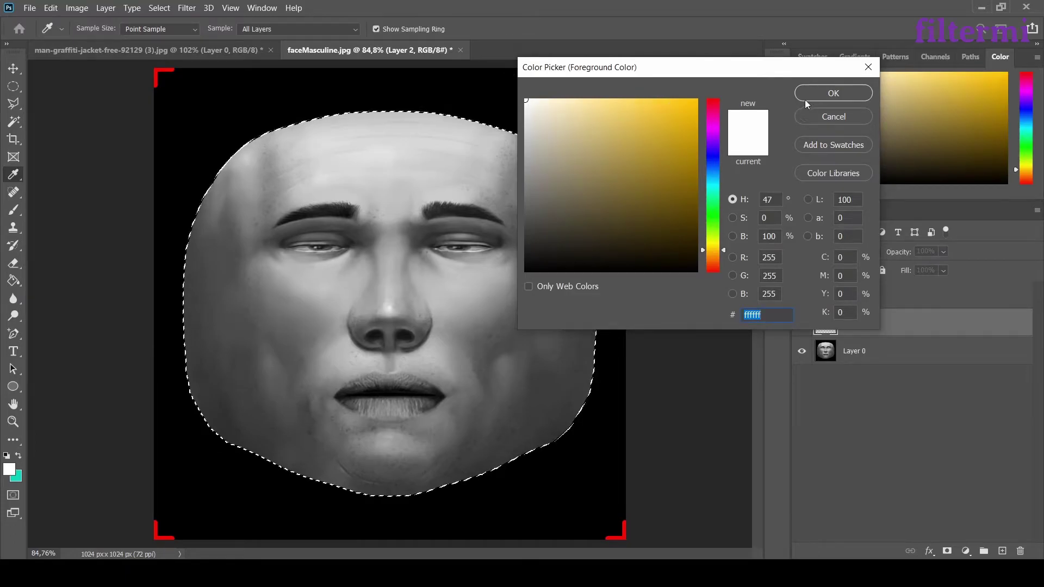
pyautogui.click(833, 93)
pyautogui.click(13, 284)
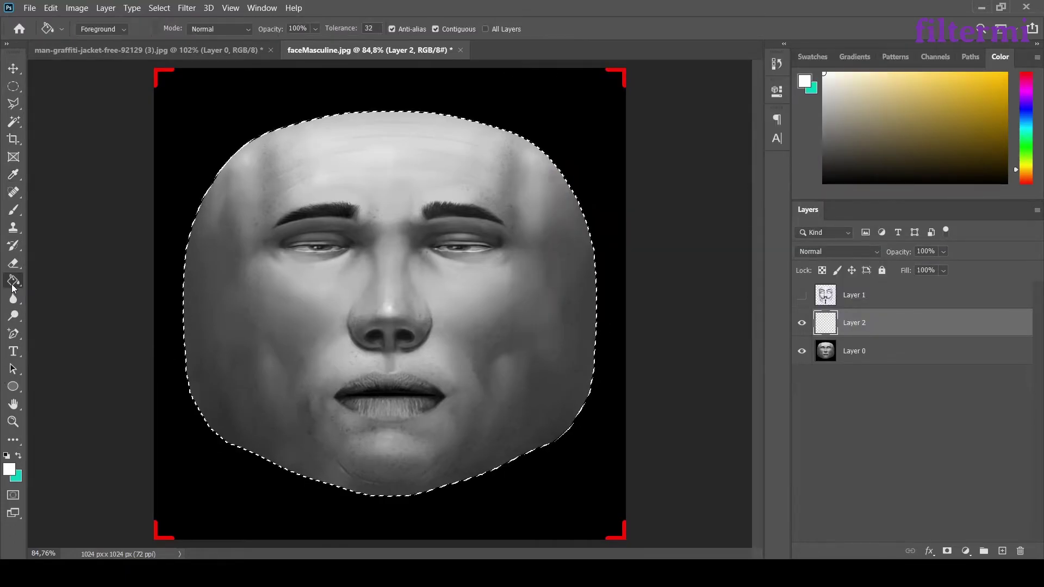
pyautogui.click(346, 298)
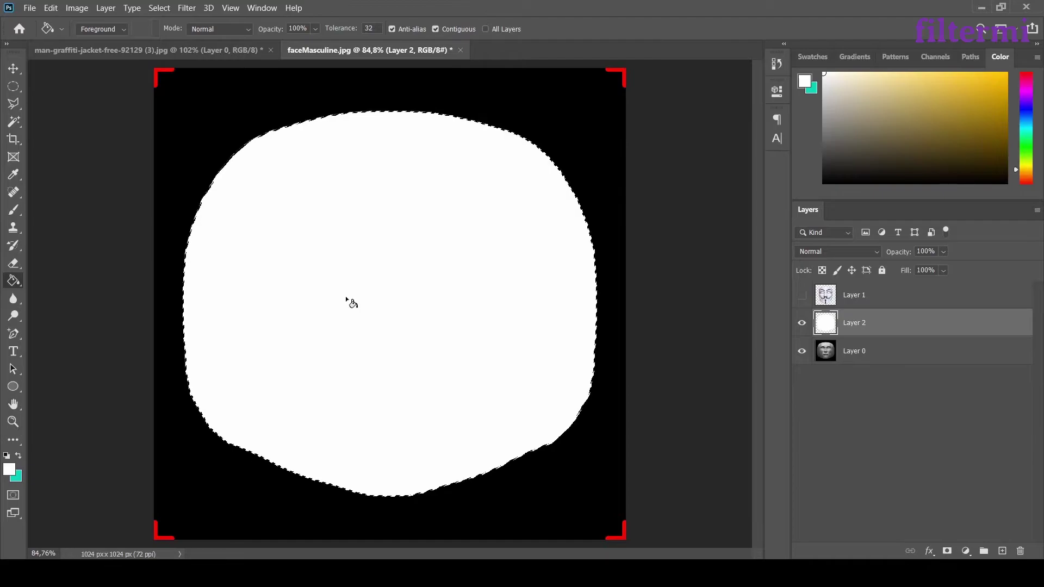
pyautogui.click(13, 86)
pyautogui.hotkey('ctrl', 'd')
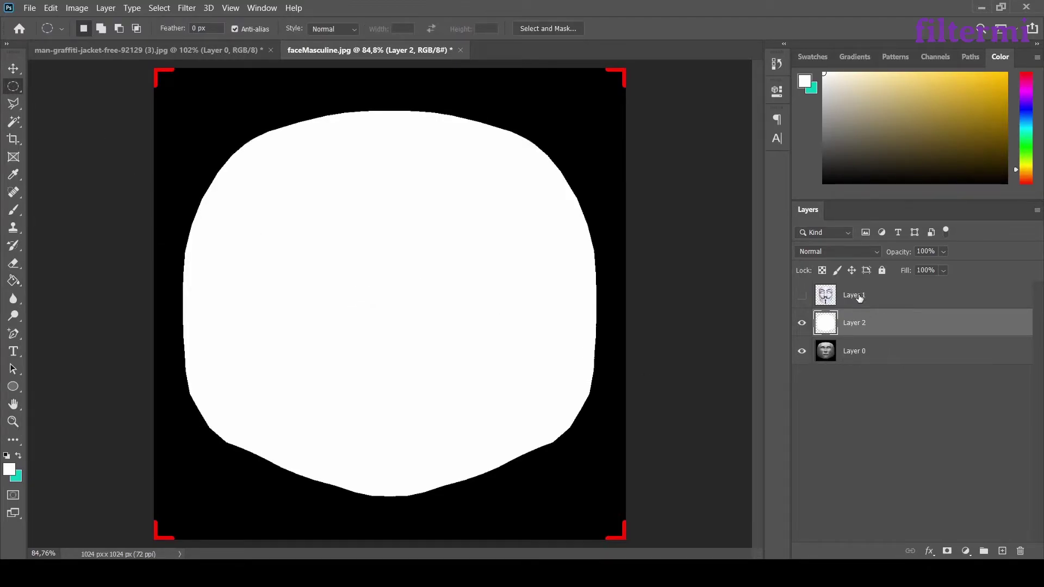
# - Show Layer 1 and Magic Wand both of its eye holes
pyautogui.click(801, 295)
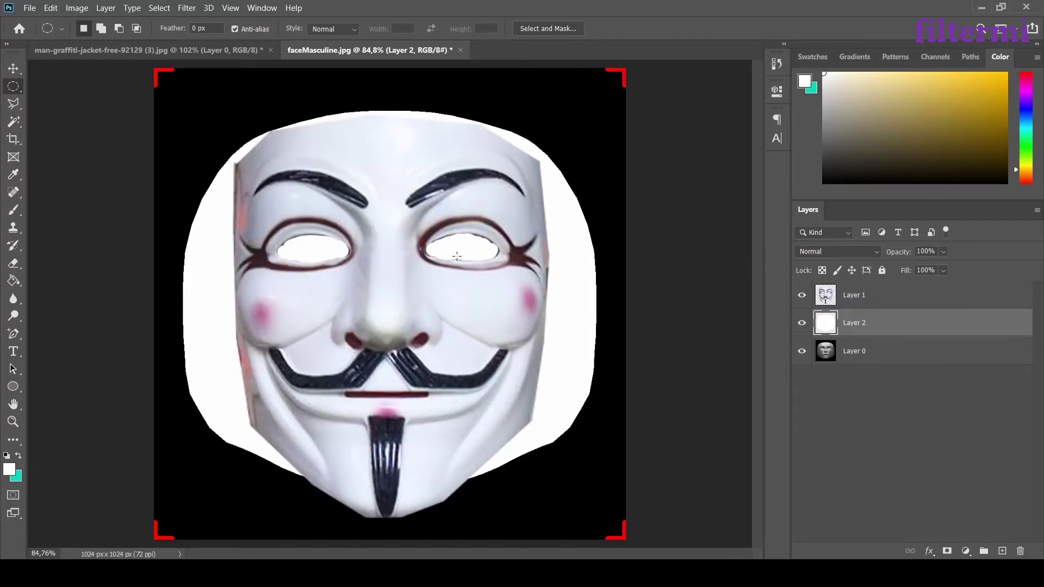
pyautogui.click(889, 301)
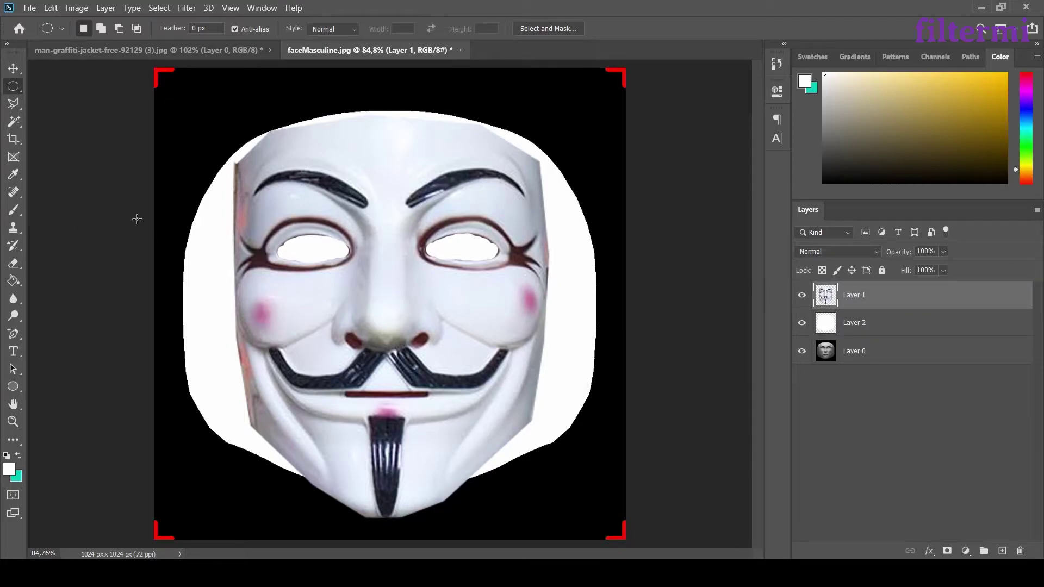
pyautogui.click(17, 123)
pyautogui.keyDown('alt'); pyautogui.scroll(2, 318, 271); pyautogui.keyUp('alt')
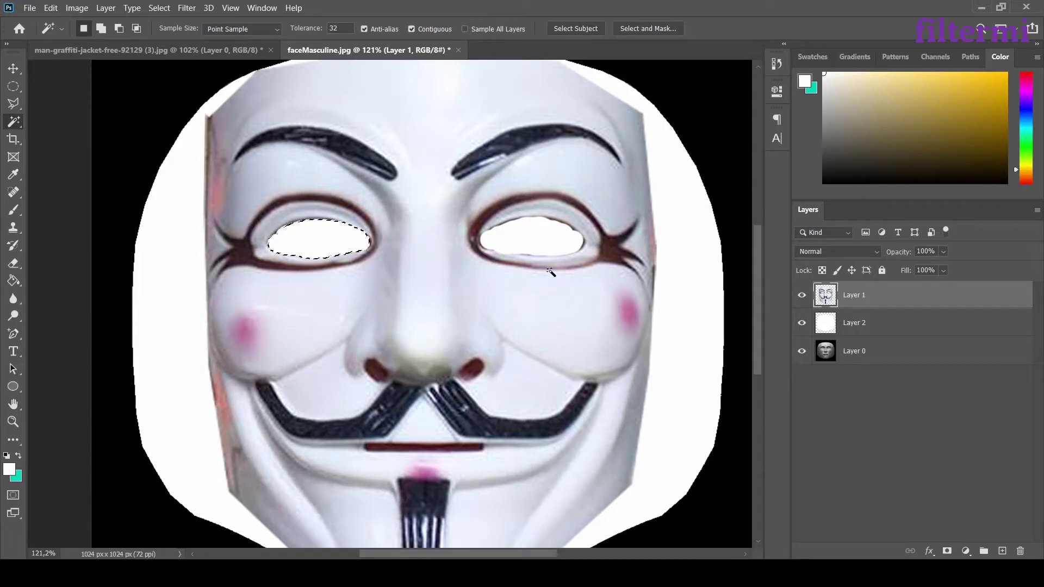
pyautogui.press('shift')
pyautogui.keyDown('shift'); pyautogui.click(553, 237); pyautogui.keyUp('shift')
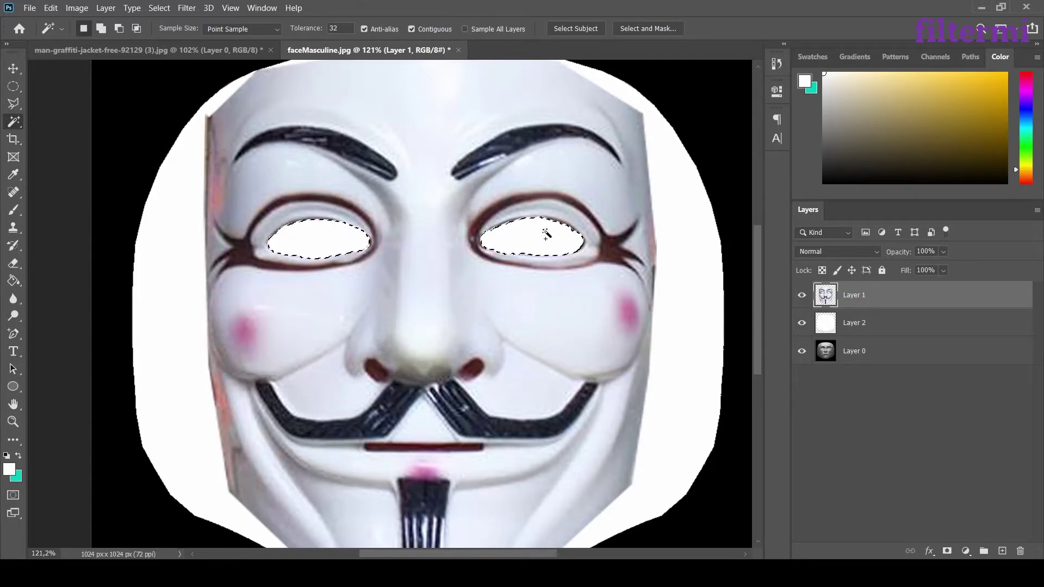
# - Delete the eye-hole areas from white Layer 2, zoom to 100% and deselect
pyautogui.click(879, 326)
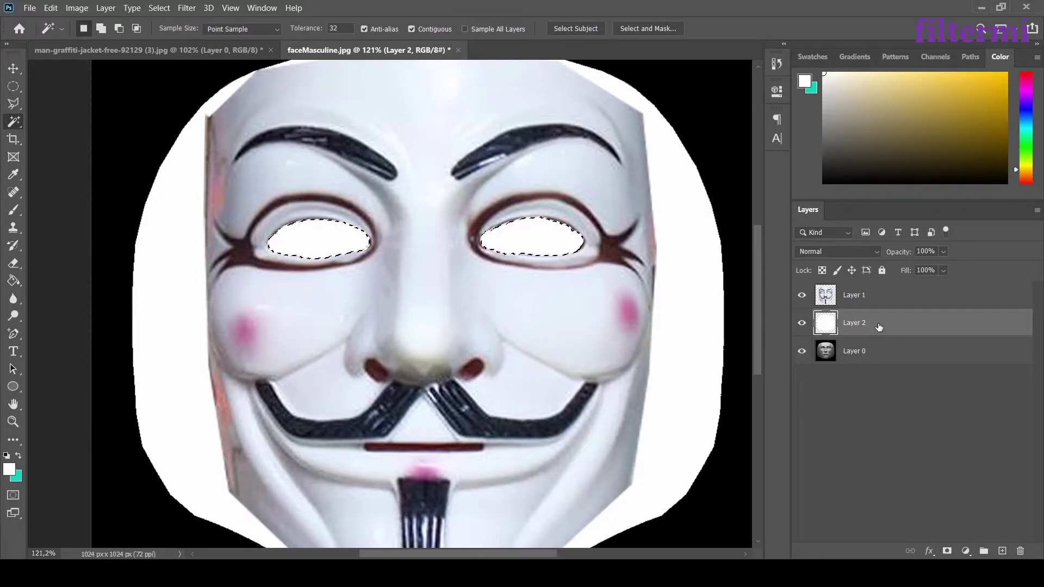
pyautogui.press('Delete')
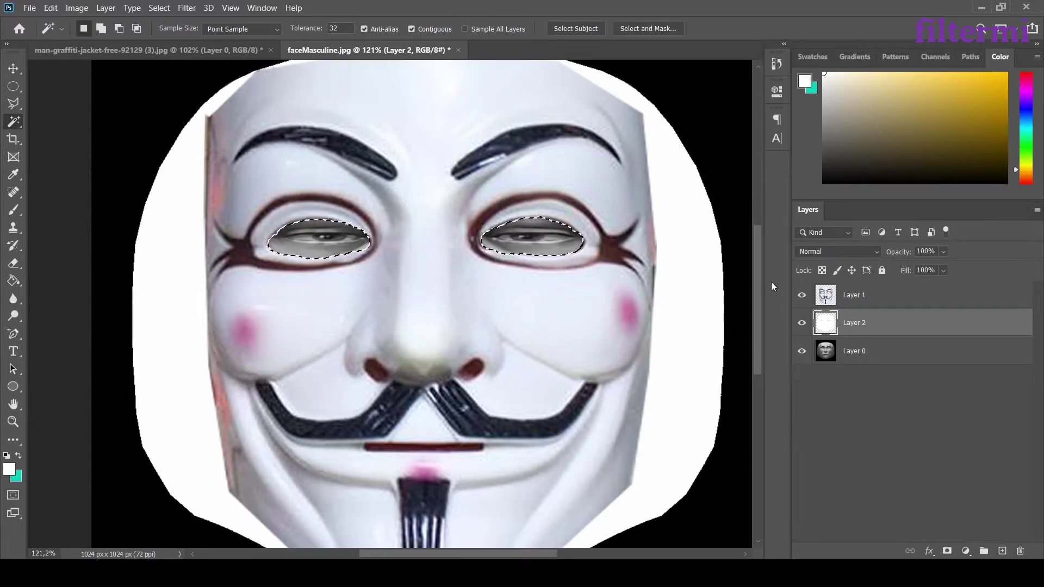
pyautogui.hotkey('ctrl', '-')
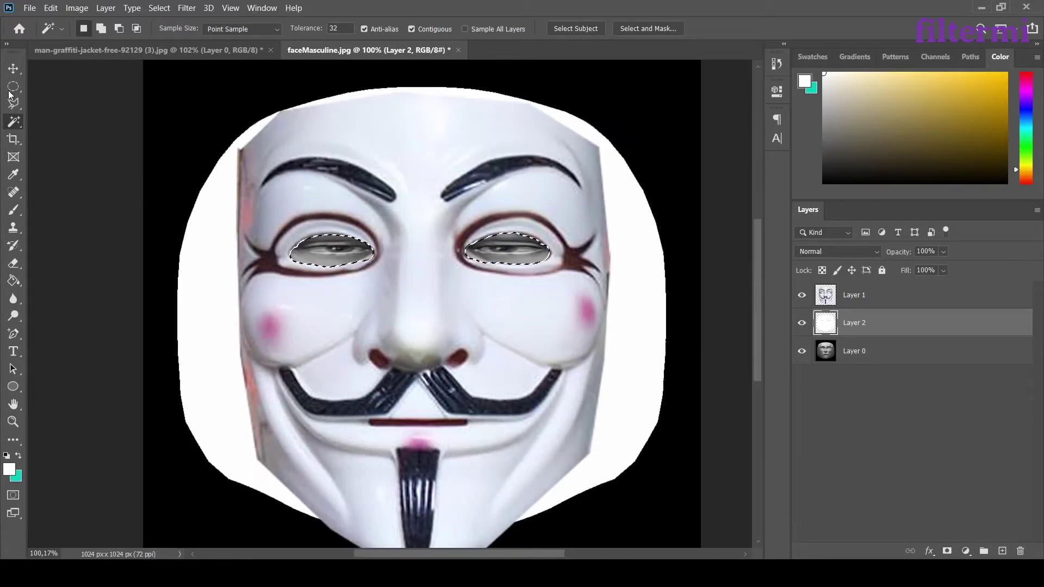
pyautogui.press('m')
pyautogui.click(69, 151)
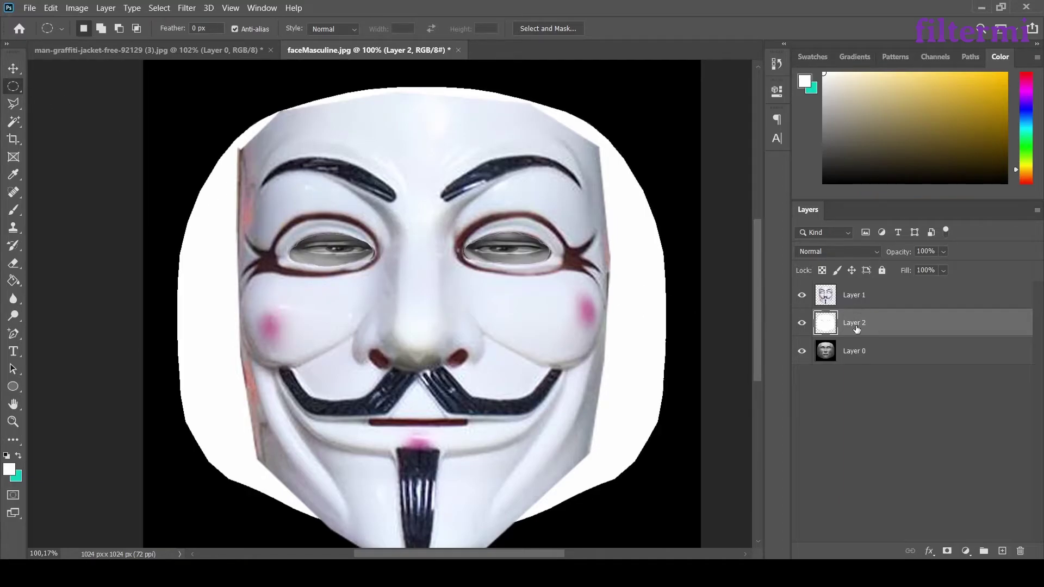
# - Set the Eraser on Layer 1 to a 146 px Soft Round brush
pyautogui.click(873, 302)
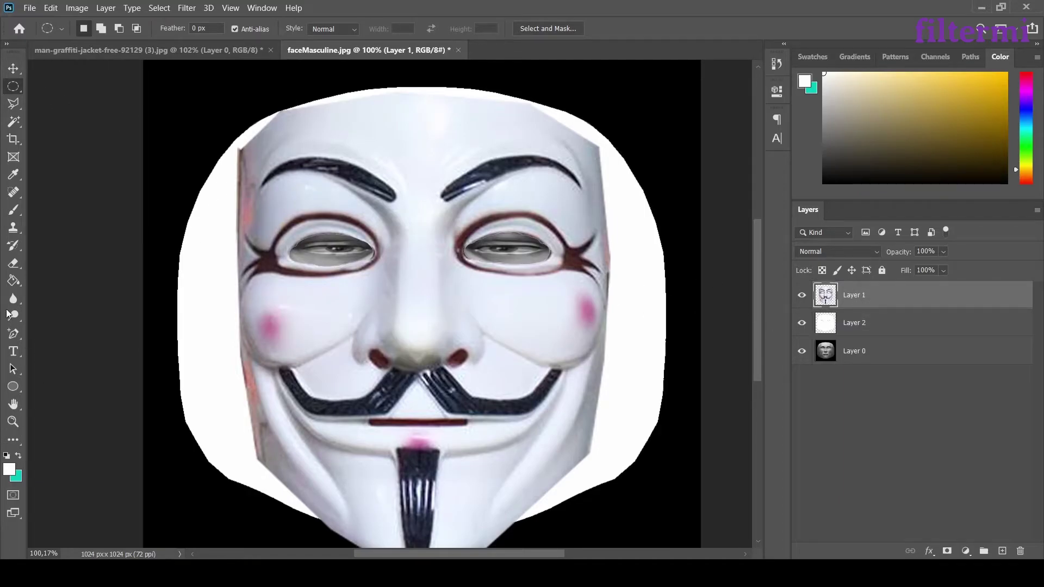
pyautogui.click(18, 263)
pyautogui.rightClick(364, 268)
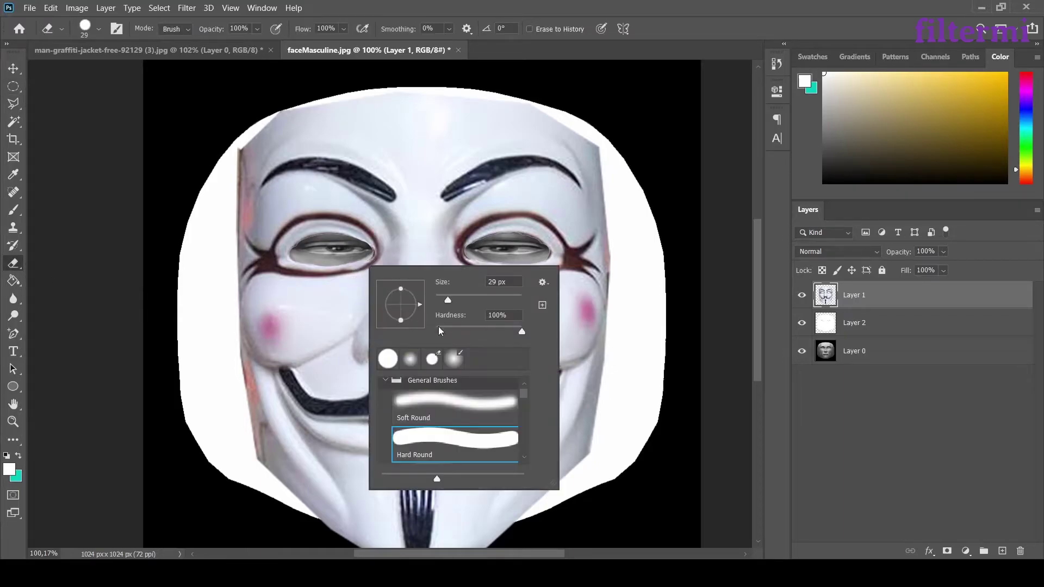
pyautogui.click(454, 413)
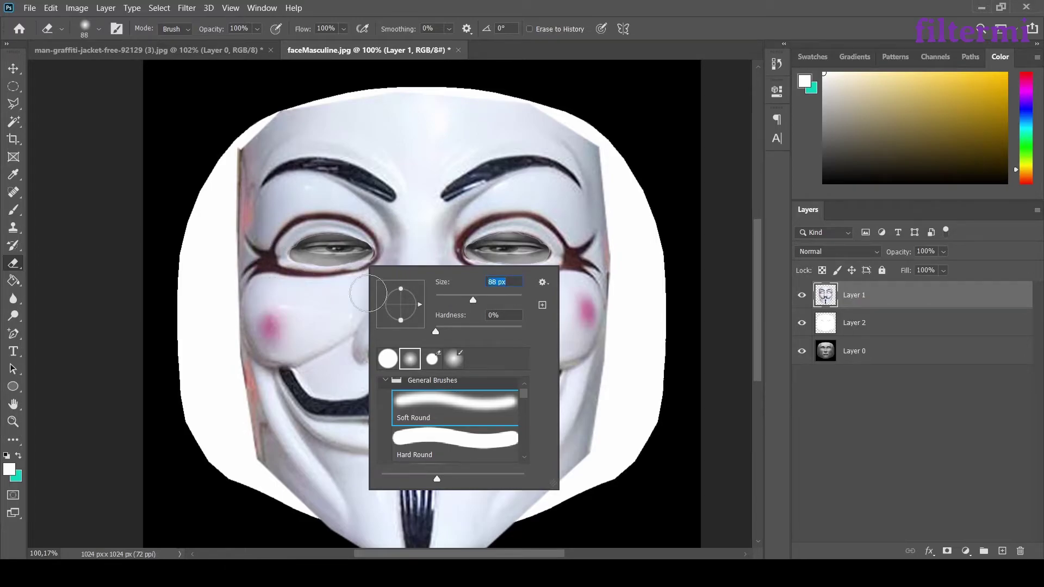
pyautogui.moveTo(483, 300); pyautogui.dragTo(492, 300)
pyautogui.click(214, 241)
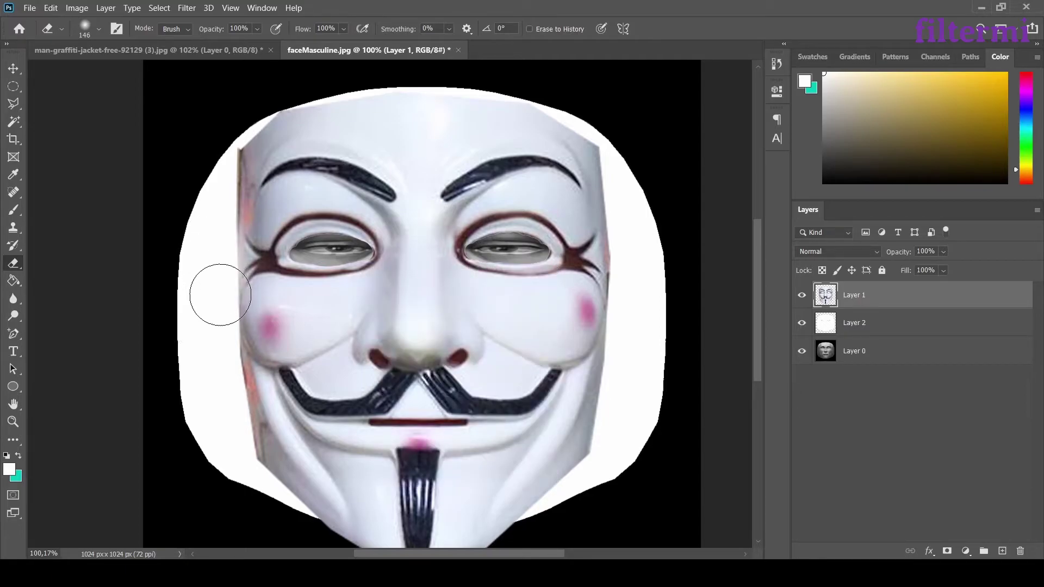
# - Soften the mask's lower-left edge, undoing the stroke along the chin
pyautogui.moveTo(225, 410)
pyautogui.mouseDown()
pyautogui.moveTo(240, 473)
pyautogui.moveTo(270, 493)
pyautogui.moveTo(229, 447)
pyautogui.moveTo(212, 355)
pyautogui.moveTo(210, 368)
pyautogui.moveTo(228, 441)
pyautogui.moveTo(224, 180)
pyautogui.moveTo(243, 137)
pyautogui.moveTo(322, 95)
pyautogui.moveTo(391, 88)
pyautogui.moveTo(505, 105)
pyautogui.moveTo(588, 133)
pyautogui.moveTo(629, 191)
pyautogui.moveTo(623, 346)
pyautogui.moveTo(599, 454)
pyautogui.moveTo(542, 531)
pyautogui.moveTo(601, 470)
pyautogui.moveTo(638, 364)
pyautogui.moveTo(628, 151)
pyautogui.moveTo(405, 128)
pyautogui.moveTo(285, 149)
pyautogui.moveTo(213, 189)
pyautogui.moveTo(212, 329)
pyautogui.moveTo(201, 295)
pyautogui.moveTo(227, 152)
pyautogui.mouseUp()
pyautogui.keyDown('alt'); pyautogui.scroll(-3, 385, 398); pyautogui.keyUp('alt')
pyautogui.keyDown('alt'); pyautogui.scroll(2, 345, 504); pyautogui.keyUp('alt')
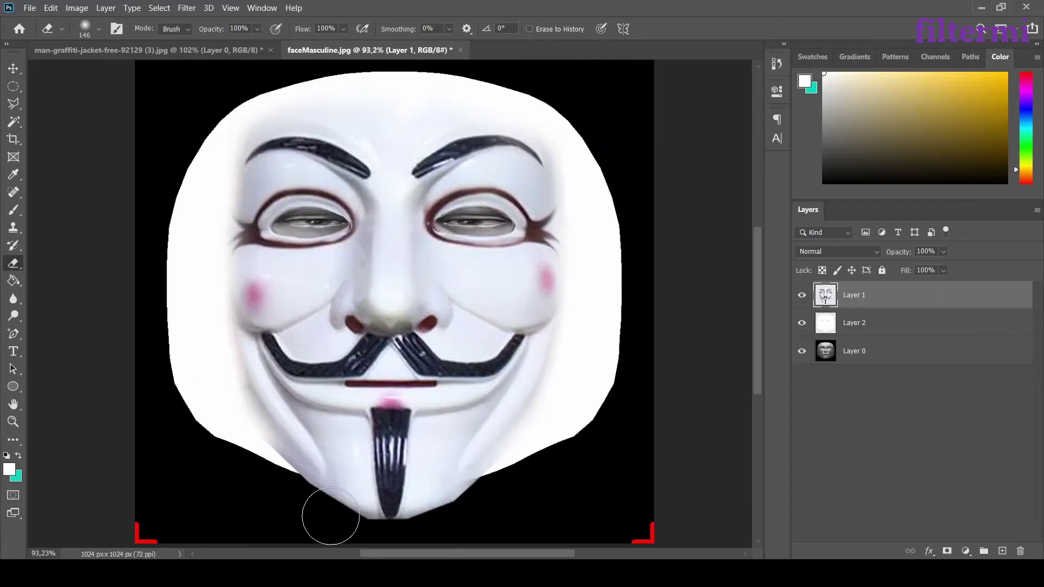
pyautogui.moveTo(280, 496)
pyautogui.mouseDown()
pyautogui.moveTo(344, 520)
pyautogui.moveTo(433, 507)
pyautogui.moveTo(507, 472)
pyautogui.moveTo(494, 497)
pyautogui.moveTo(401, 524)
pyautogui.moveTo(340, 515)
pyautogui.moveTo(277, 485)
pyautogui.moveTo(295, 494)
pyautogui.mouseUp()
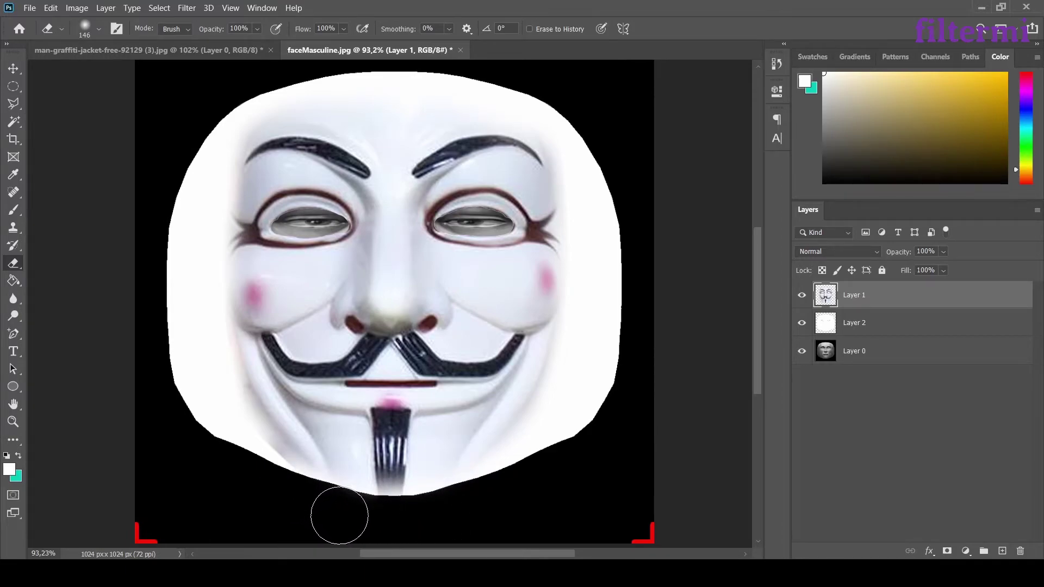
pyautogui.hotkey('ctrl', 'z')
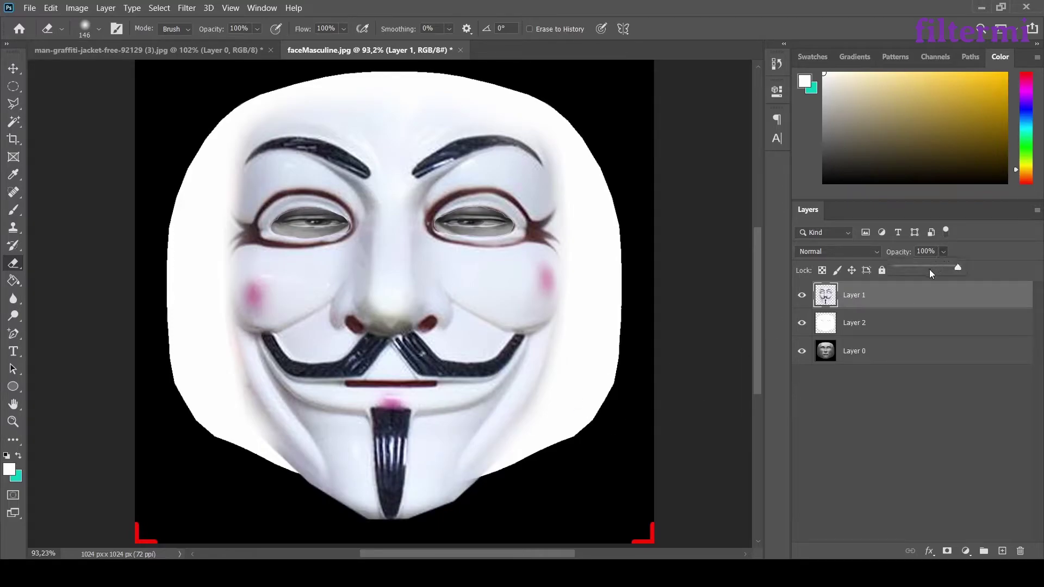
# - At 52% Layer 1 opacity erase the chin bottom and goatee tip, then restore 100%
pyautogui.moveTo(928, 269); pyautogui.dragTo(928, 269)
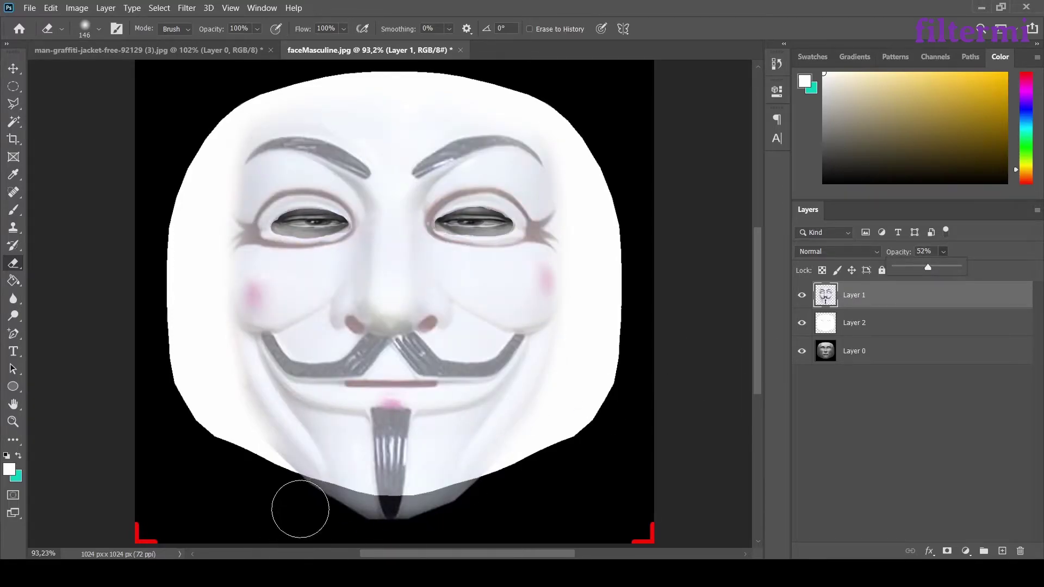
pyautogui.moveTo(304, 509)
pyautogui.mouseDown()
pyautogui.moveTo(381, 528)
pyautogui.moveTo(491, 503)
pyautogui.moveTo(387, 527)
pyautogui.moveTo(283, 499)
pyautogui.mouseUp()
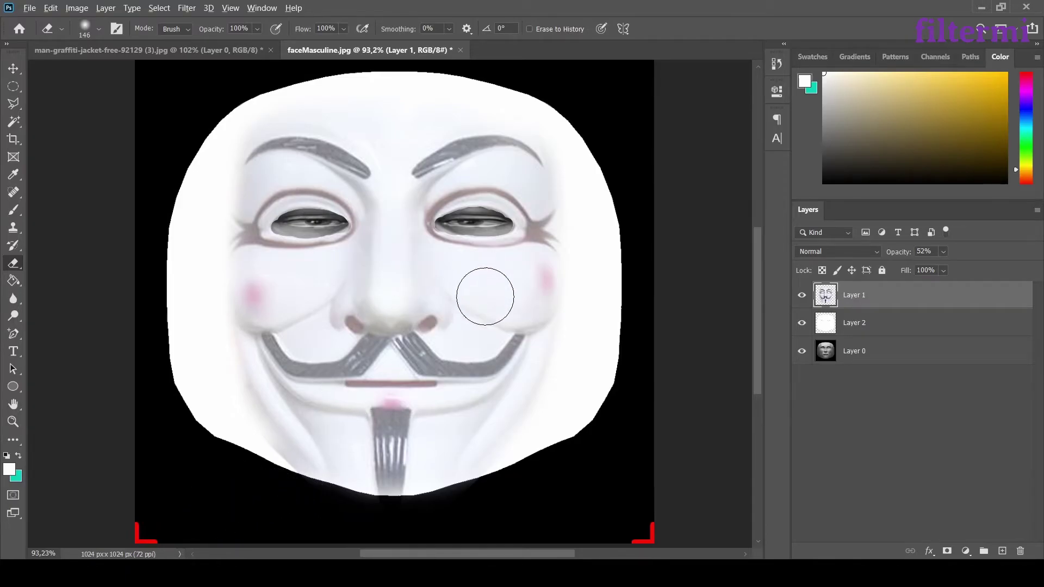
pyautogui.keyDown('alt'); pyautogui.scroll(-2, 508, 299); pyautogui.keyUp('alt')
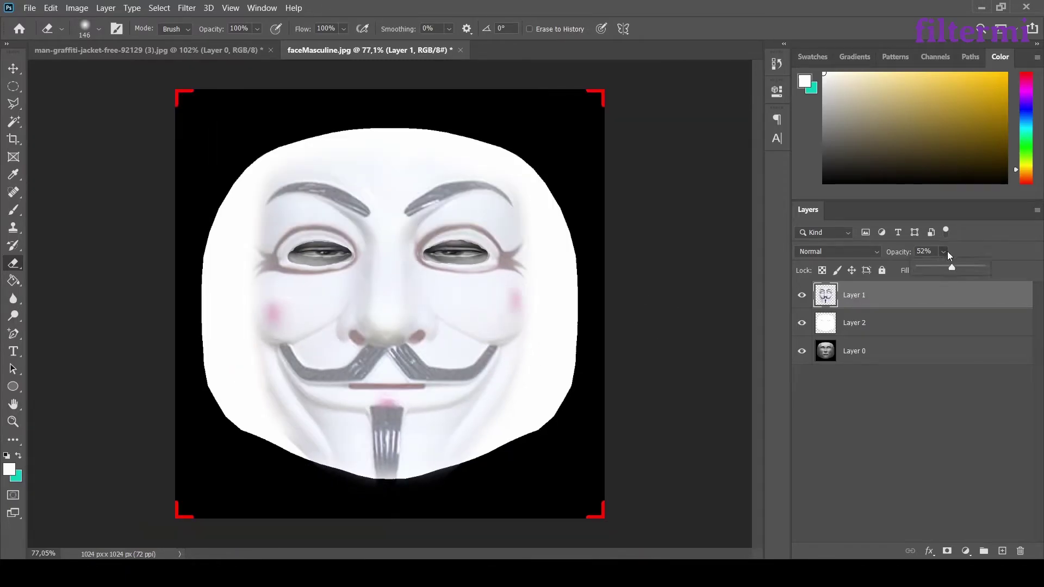
pyautogui.moveTo(952, 265); pyautogui.dragTo(1019, 257)
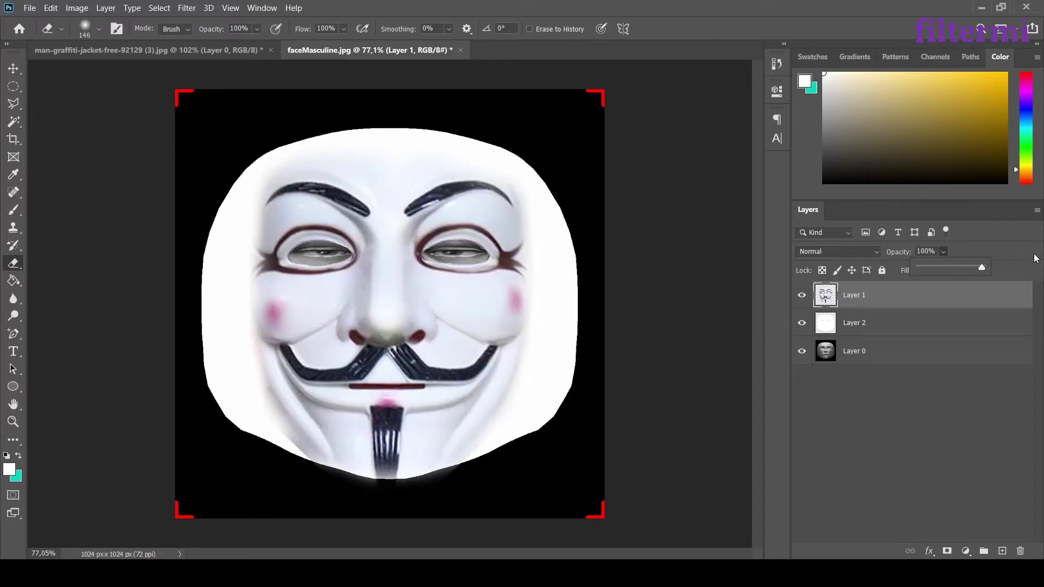
pyautogui.click(905, 302)
# - Add an empty Layer 3, then Magic Wand the white face silhouette on Layer 2
pyautogui.hotkey('ctrl', 'shift', 'n')
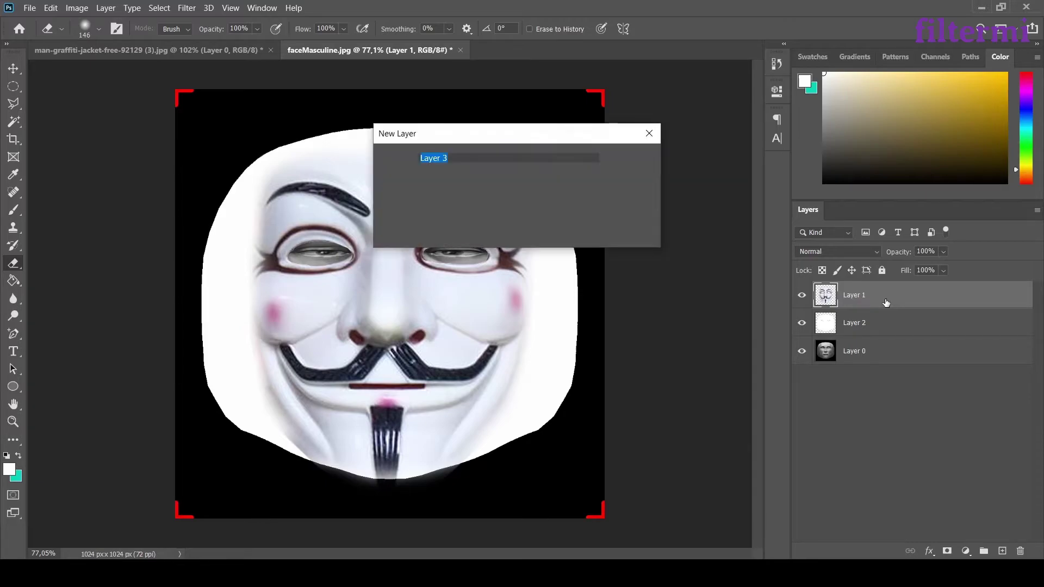
pyautogui.press('Return')
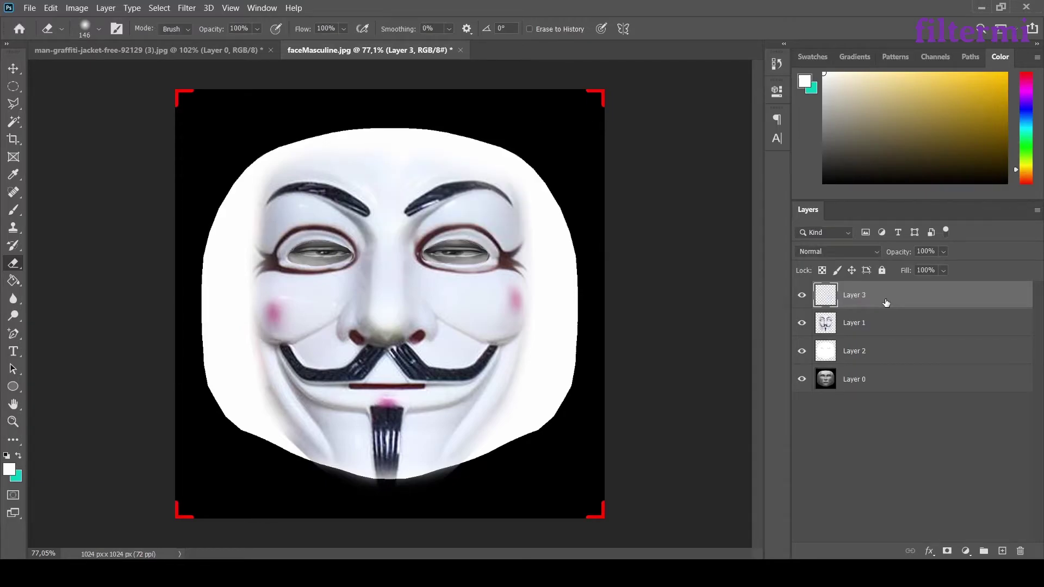
pyautogui.click(896, 349)
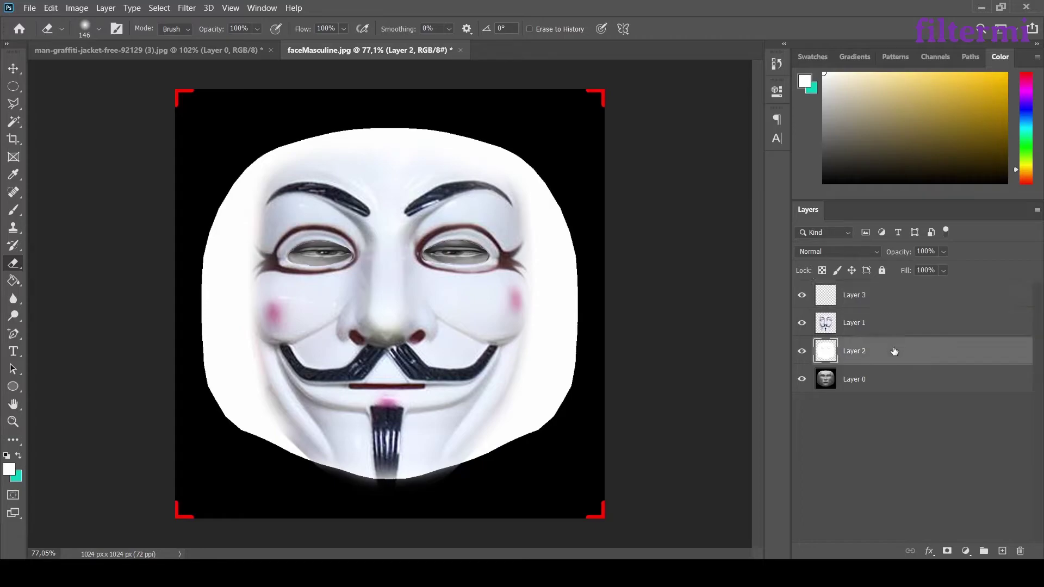
pyautogui.click(13, 121)
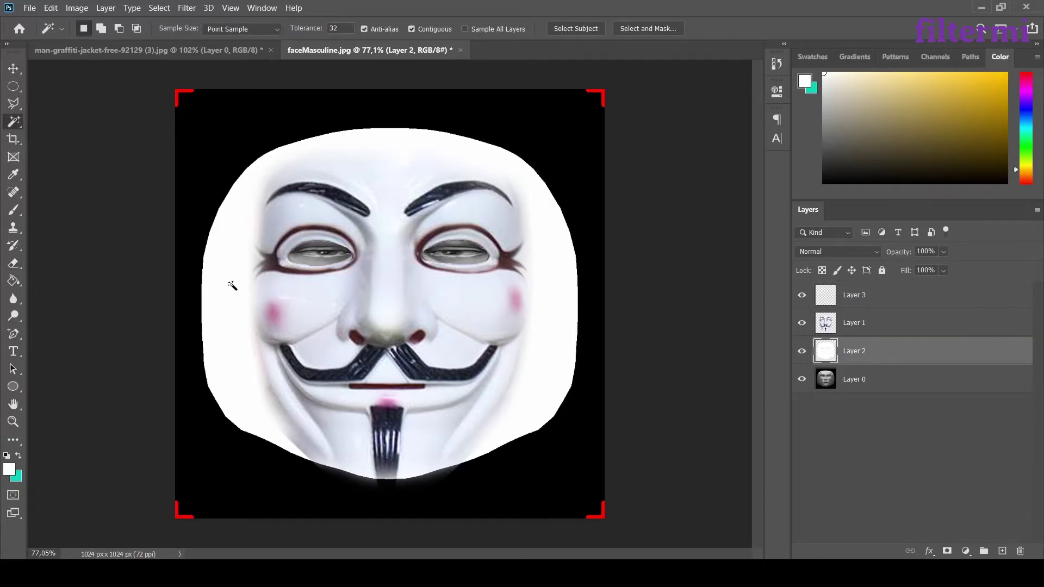
pyautogui.click(233, 288)
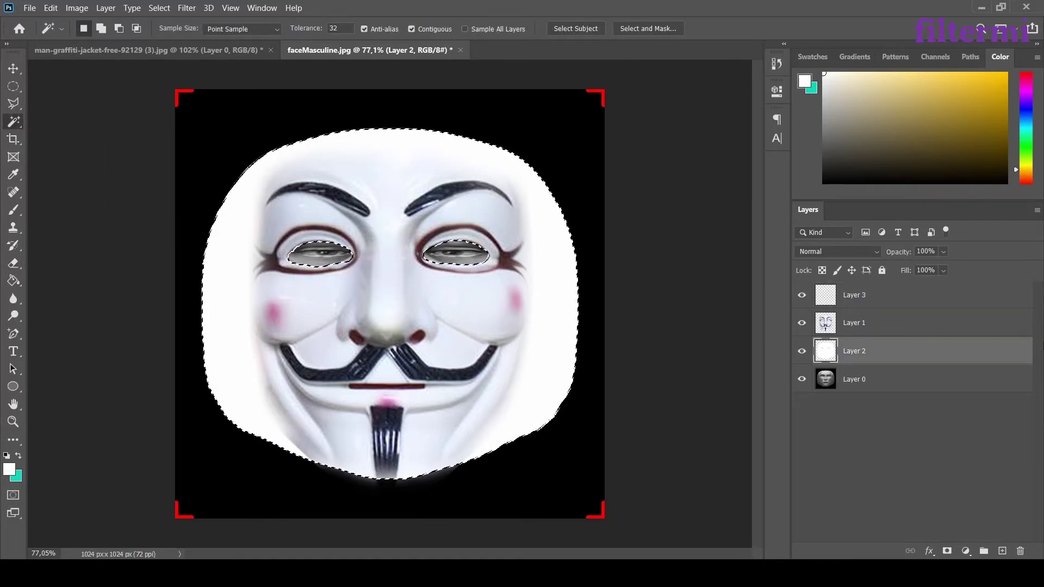
# - Fill the selection white on Layer 3, deselect, and set Layer 3 opacity to 30%
pyautogui.click(893, 300)
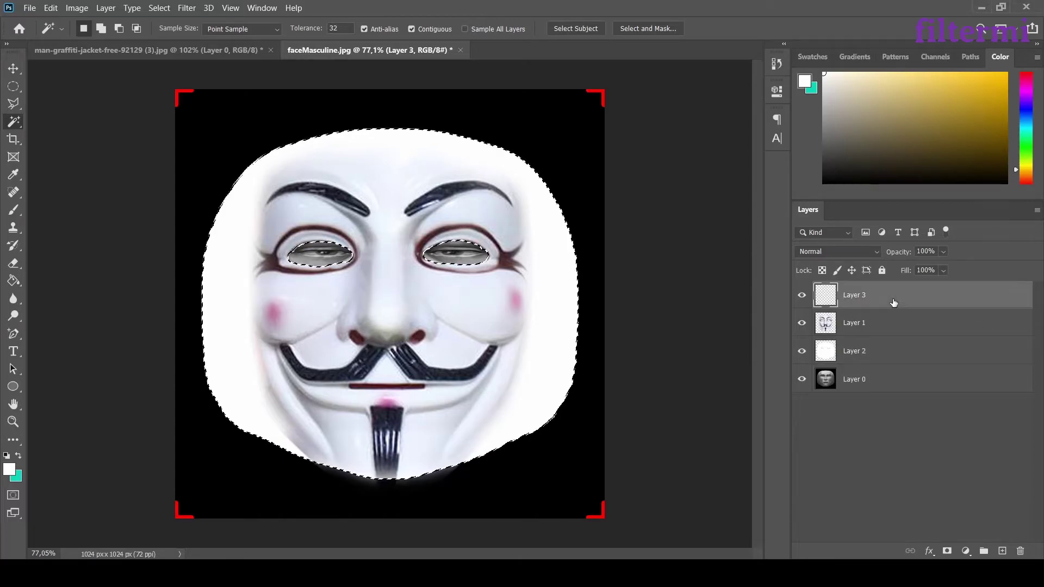
pyautogui.click(13, 281)
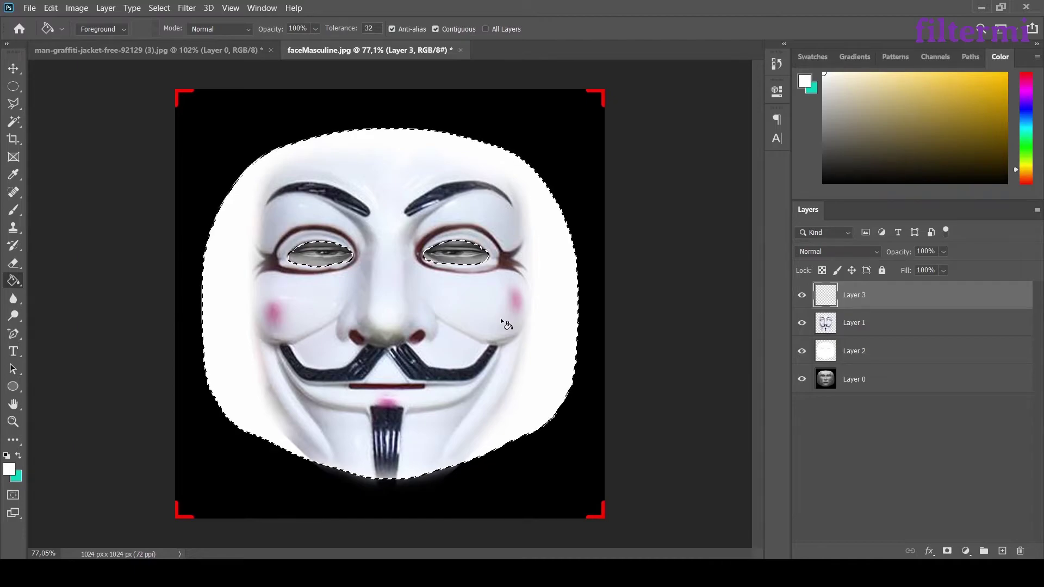
pyautogui.click(319, 349)
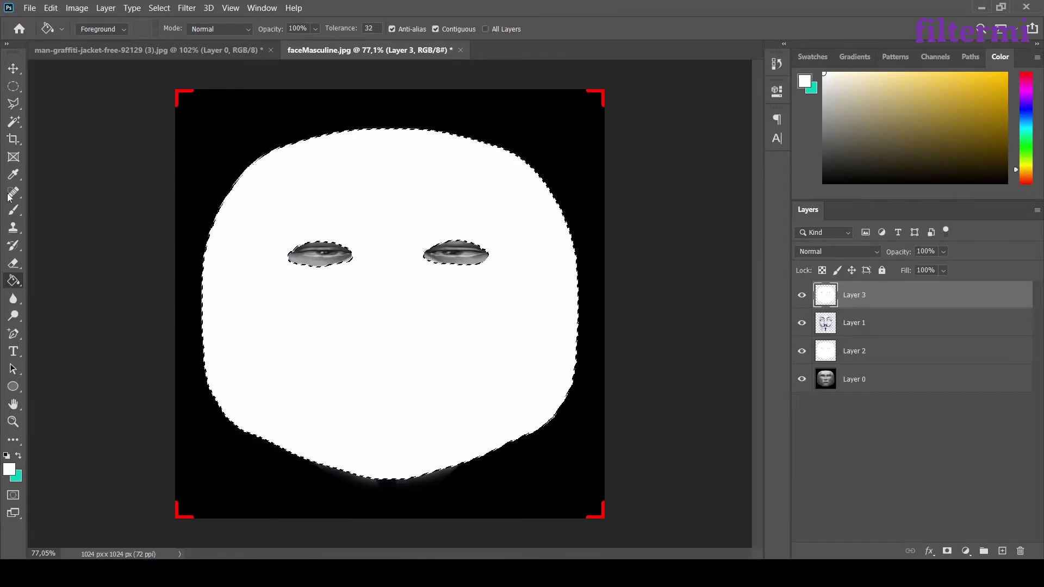
pyautogui.click(13, 86)
pyautogui.click(248, 123)
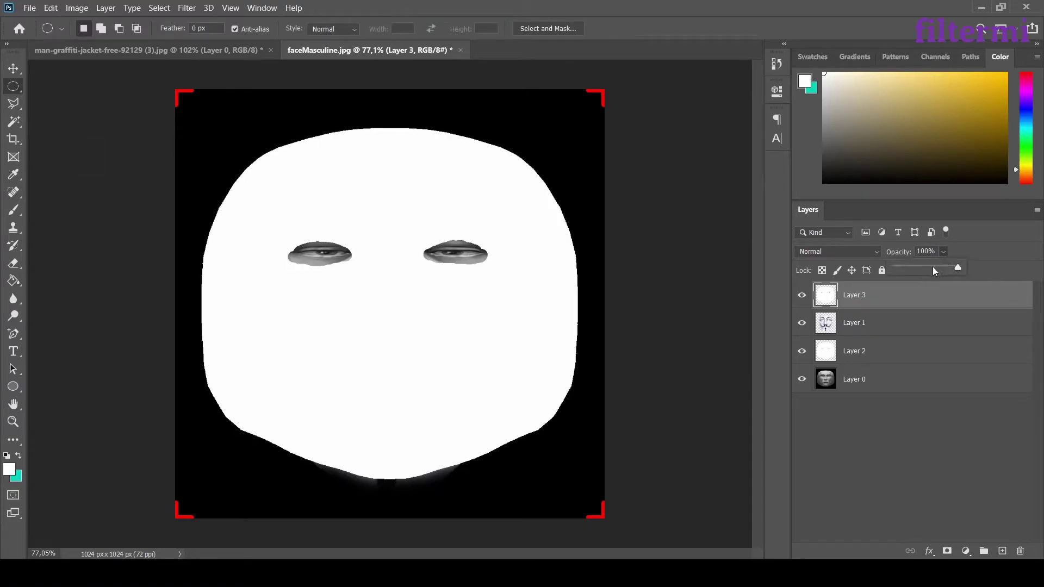
pyautogui.moveTo(931, 250); pyautogui.dragTo(915, 253)
pyautogui.press('Return')
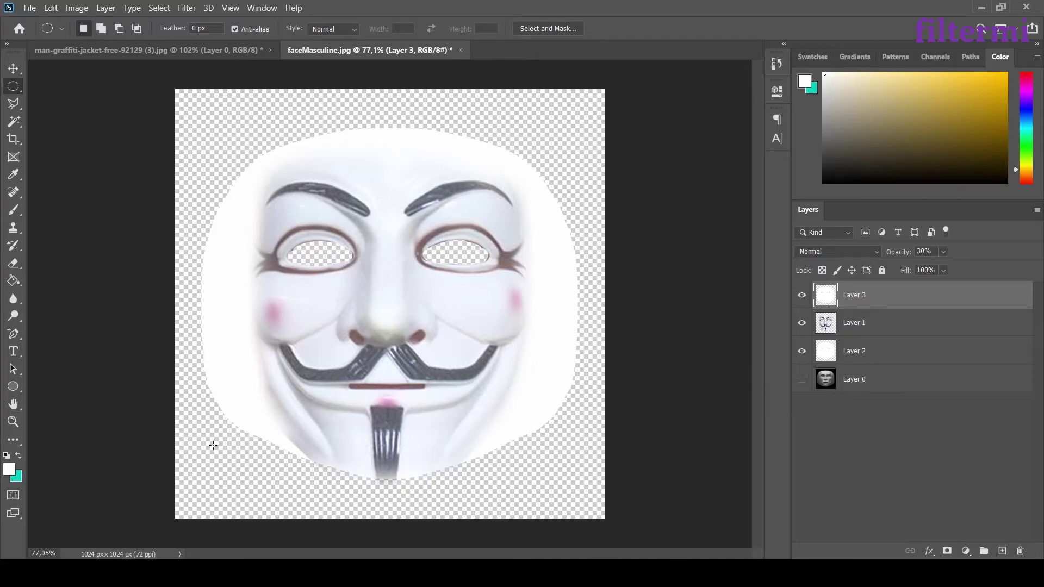
pyautogui.click(27, 8)
# - Save As PNG named 'maske' in FaceAssets, accepting the PNG options
pyautogui.click(60, 163)
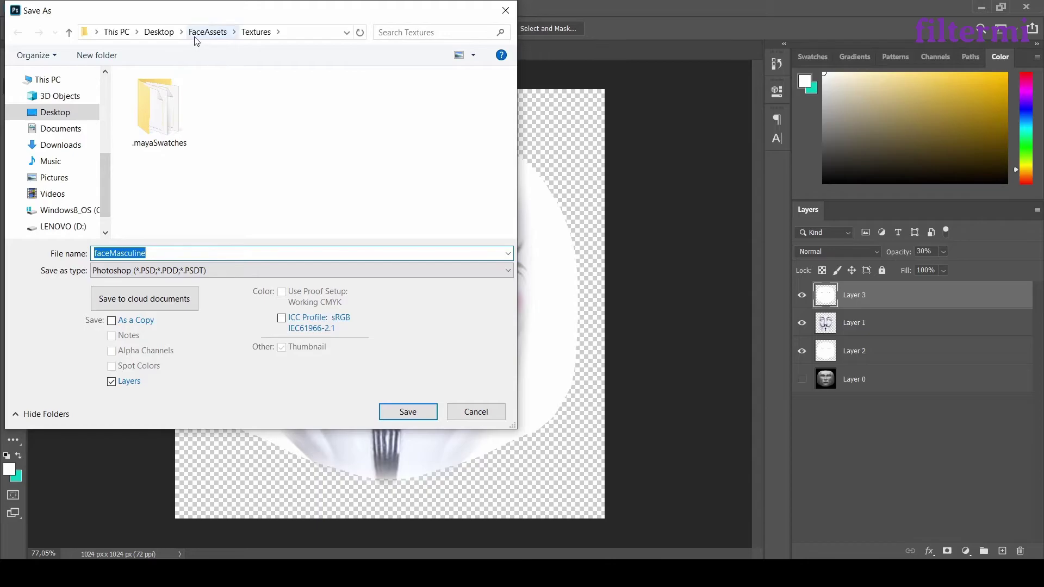
pyautogui.click(193, 278)
pyautogui.click(146, 475)
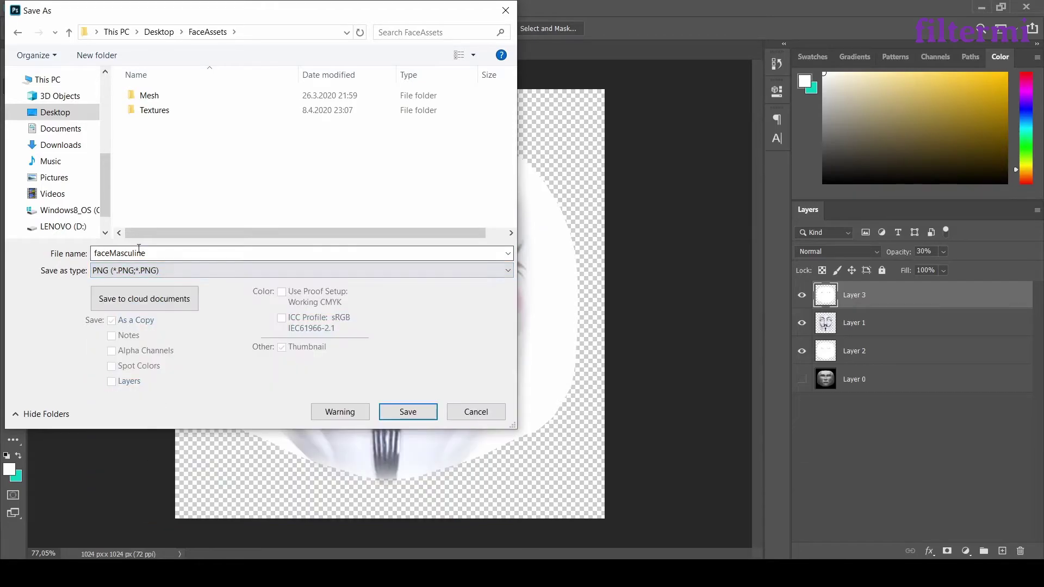
pyautogui.write('maske')
pyautogui.press('Return')
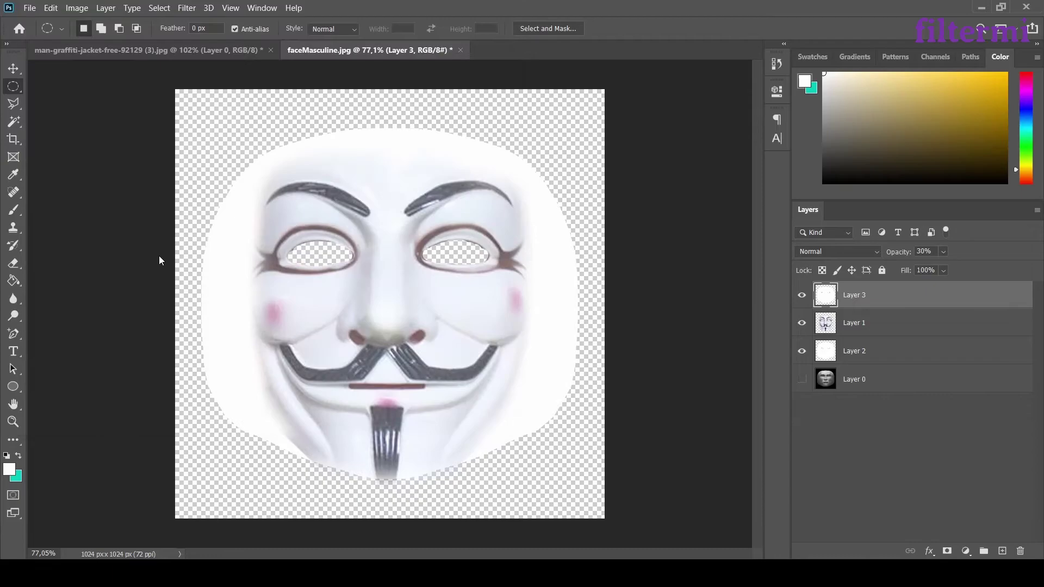
pyautogui.click(594, 164)
# - In Spark AR, import maske.png from Desktop > FaceAssets as a 1024×1024 texture
pyautogui.click(344, 510)
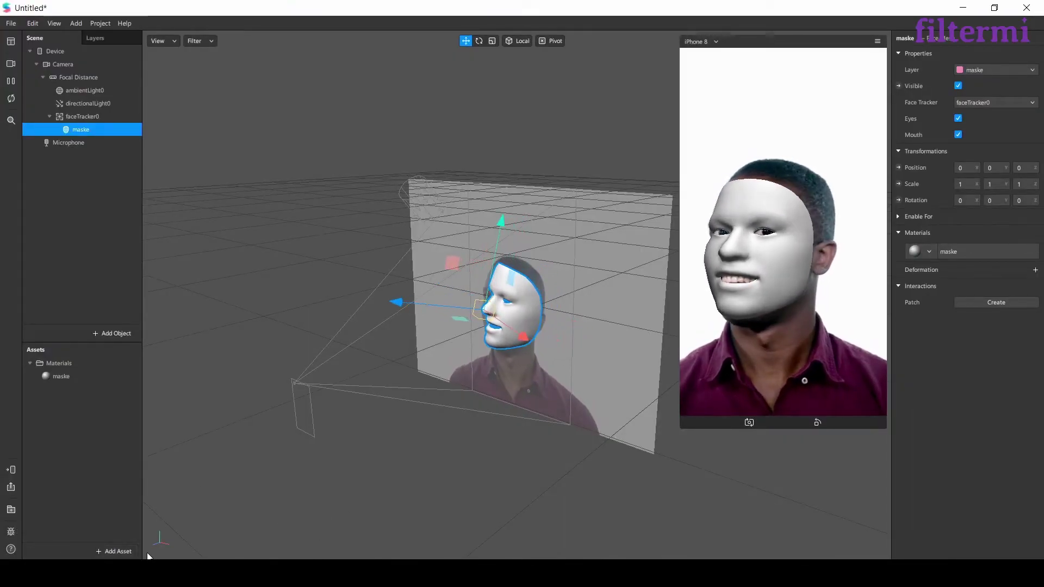
pyautogui.click(128, 552)
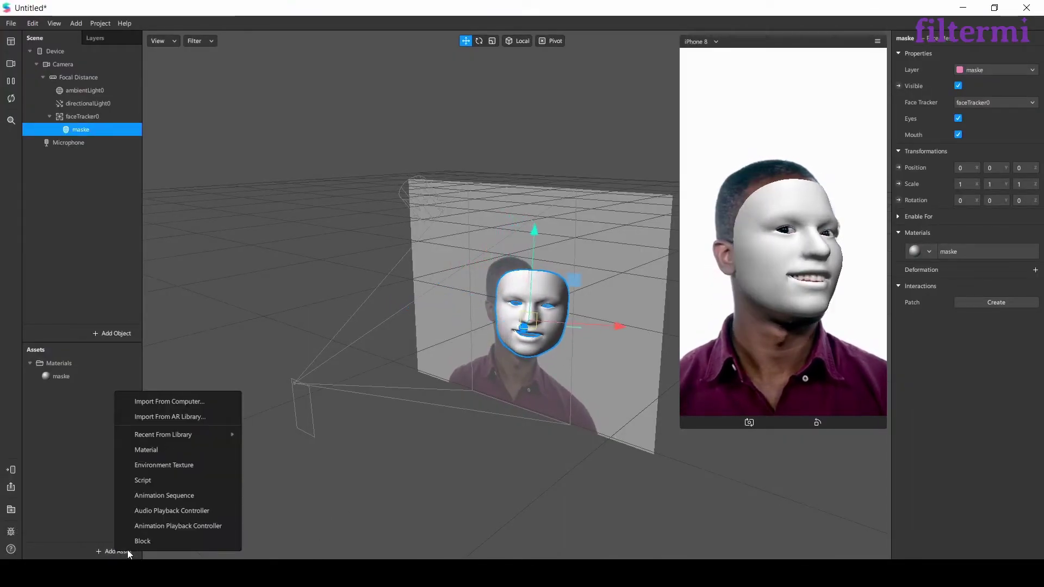
pyautogui.click(178, 409)
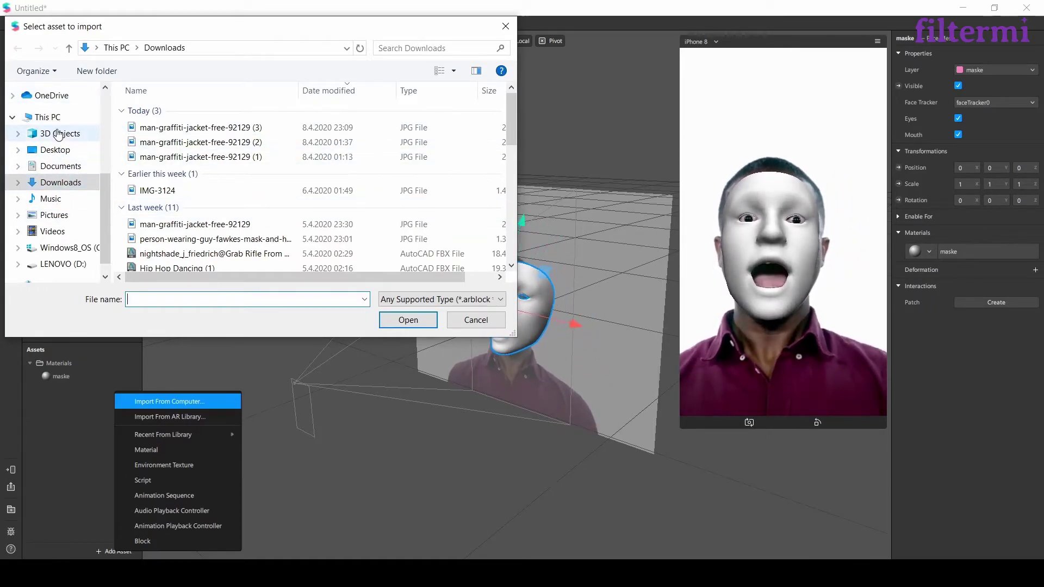
pyautogui.click(56, 150)
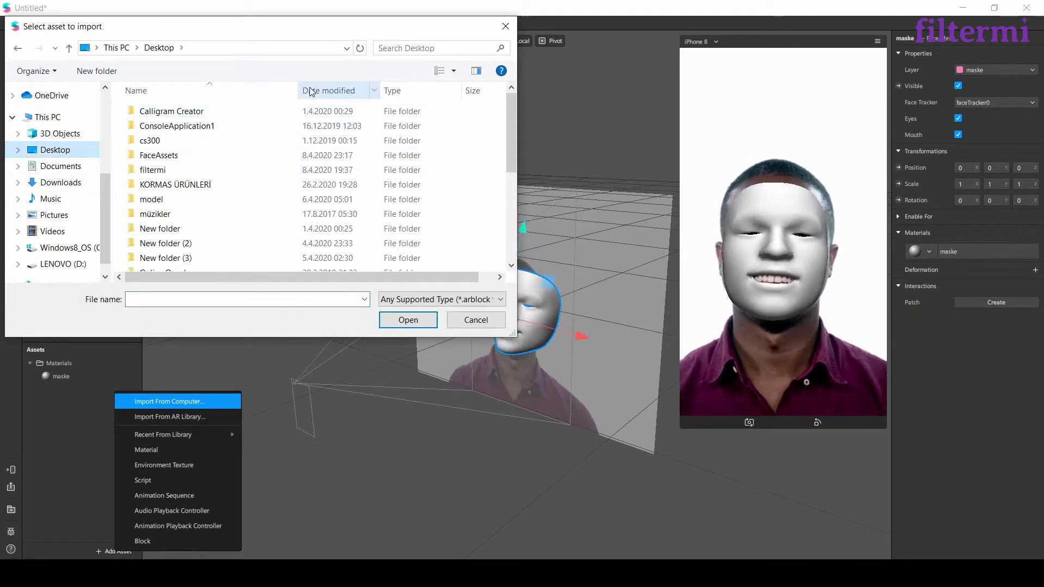
pyautogui.scroll(-2, 199, 188)
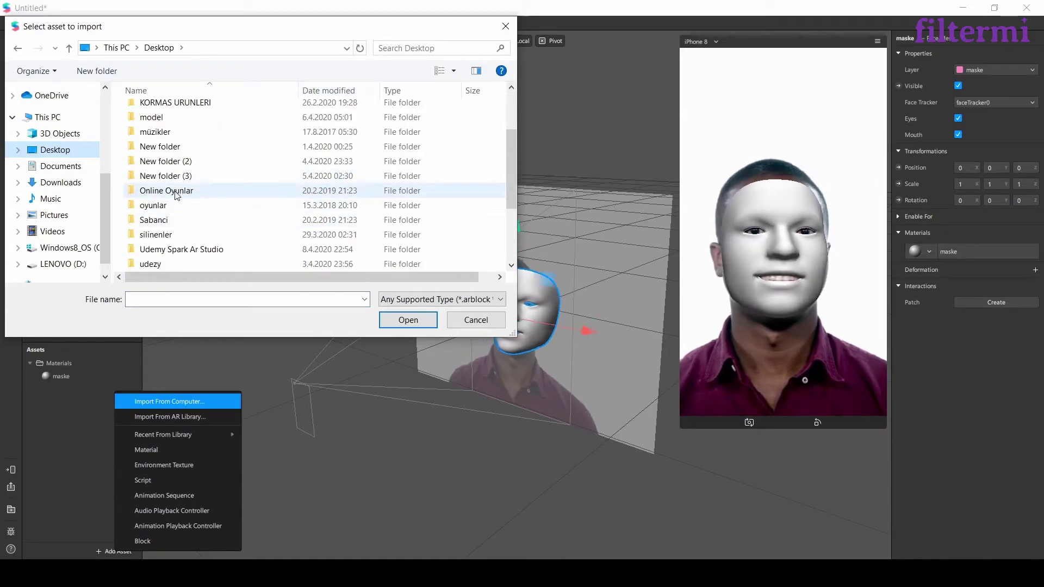
pyautogui.scroll(2, 176, 193)
pyautogui.click(178, 158)
pyautogui.doubleClick(180, 158)
pyautogui.doubleClick(174, 140)
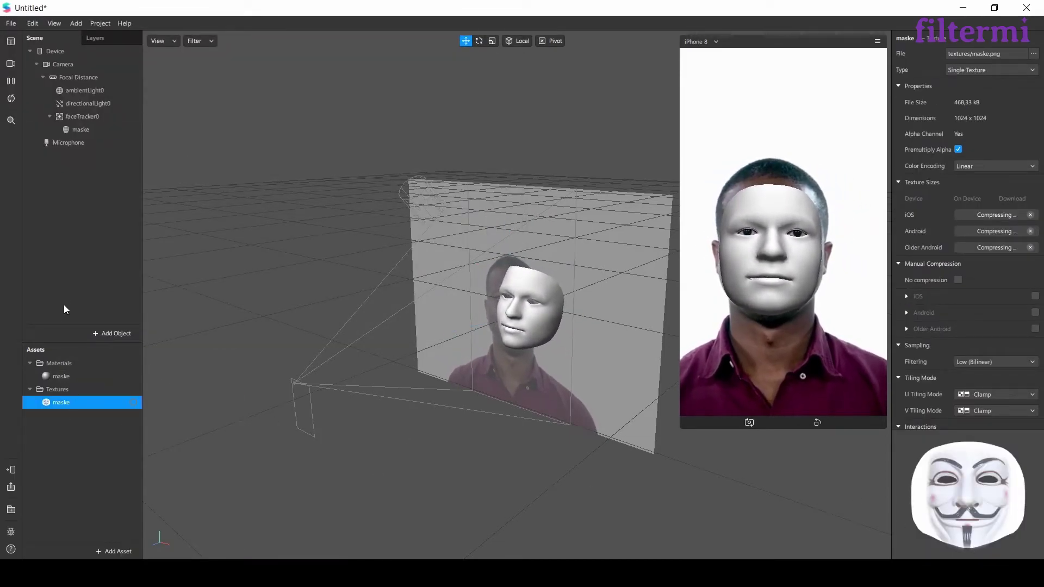
pyautogui.click(65, 376)
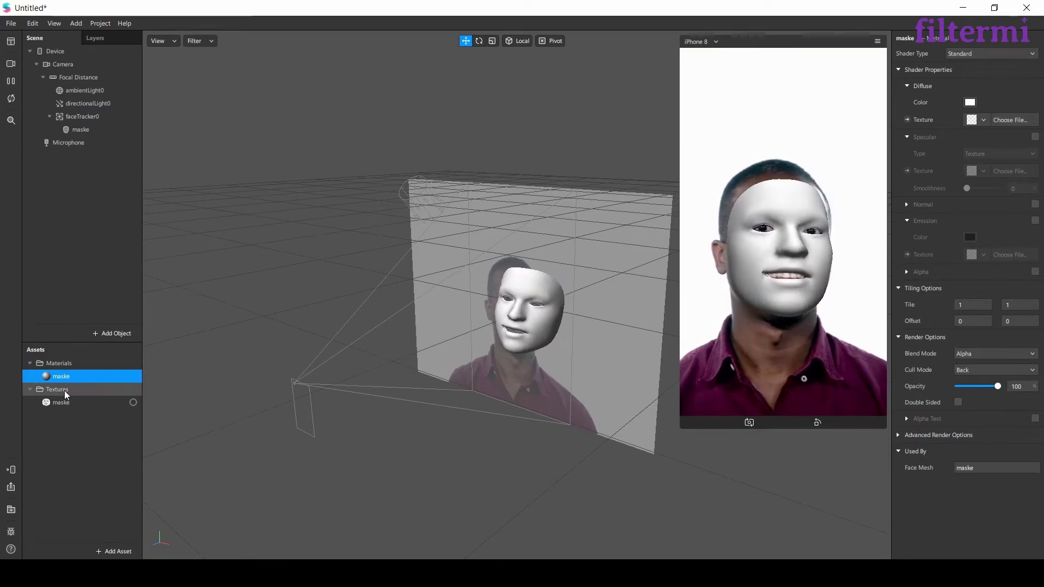
# - Use the maske texture as the maske material's diffuse texture and enable Specular
pyautogui.click(982, 121)
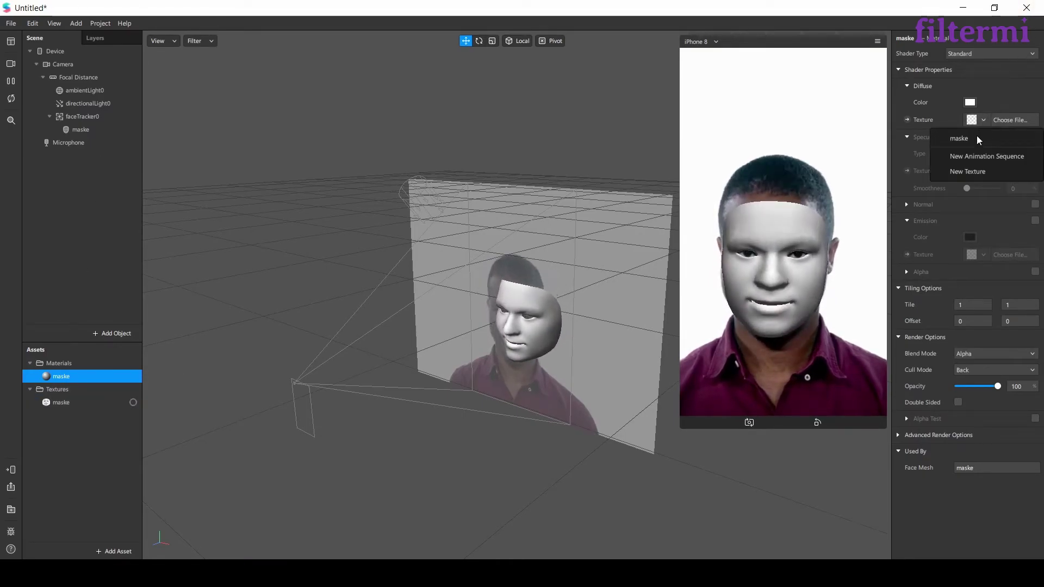
pyautogui.click(974, 144)
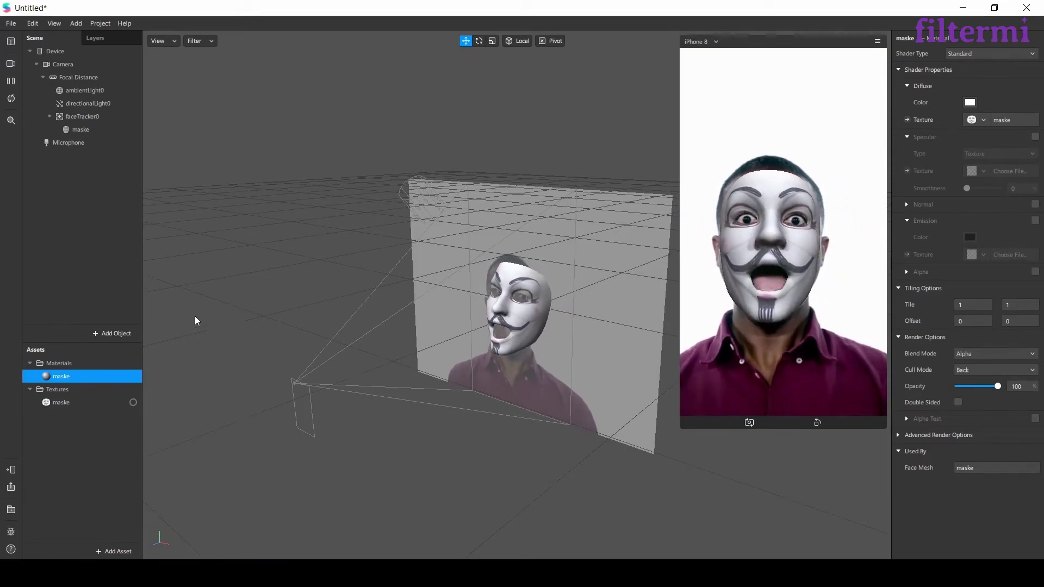
pyautogui.click(1035, 137)
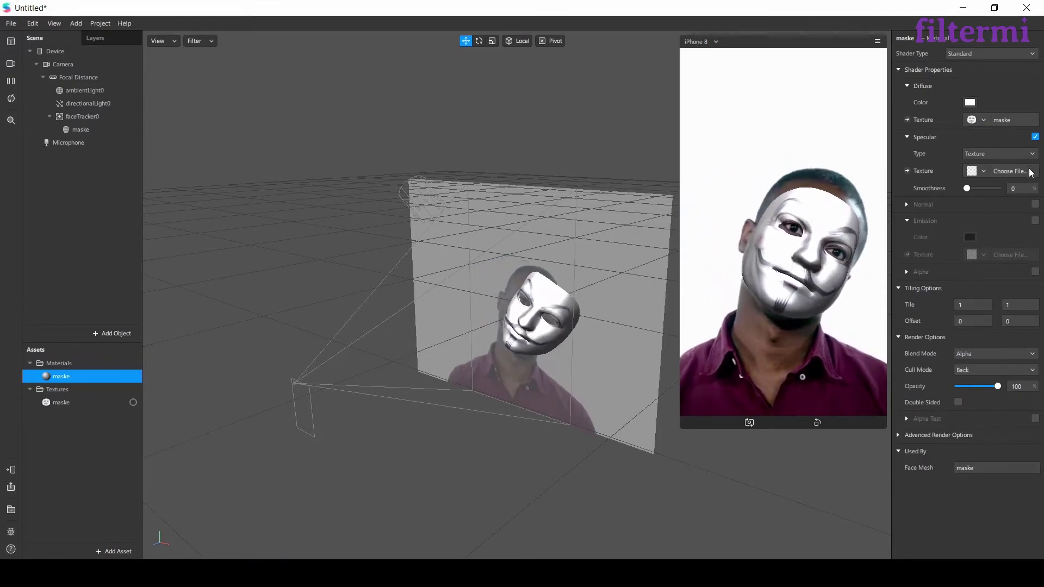
# - Give the maske material a white (#ffffff) Color specular, smoothness 67, and Replace blend mode
pyautogui.click(987, 155)
pyautogui.click(983, 171)
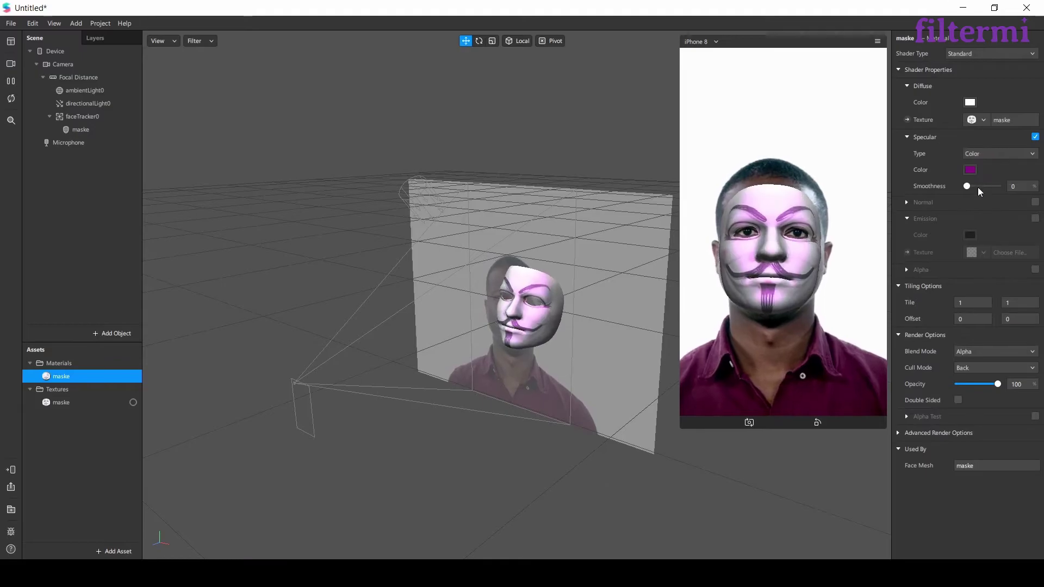
pyautogui.click(971, 170)
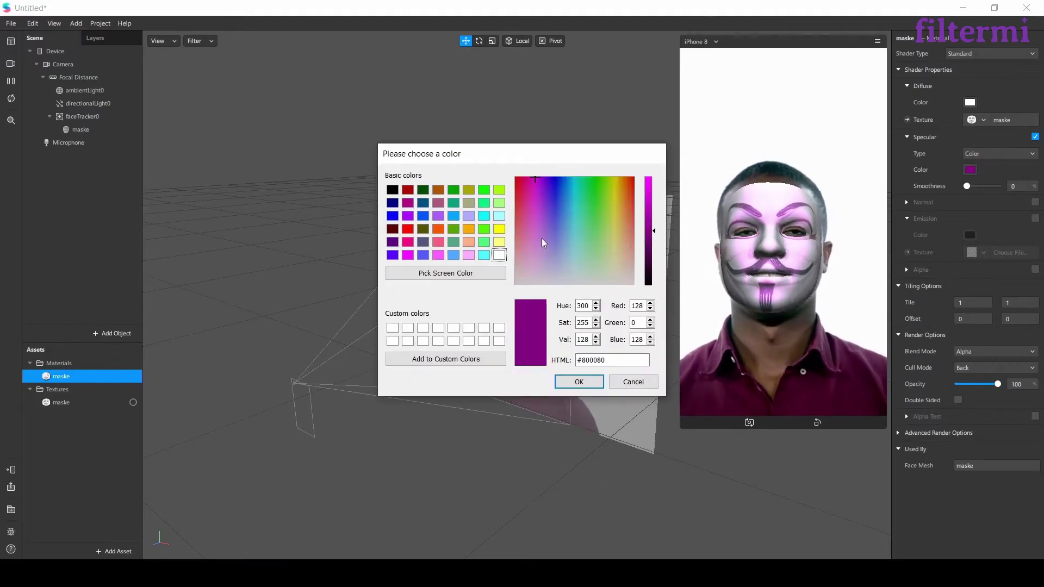
pyautogui.moveTo(558, 271); pyautogui.dragTo(527, 308)
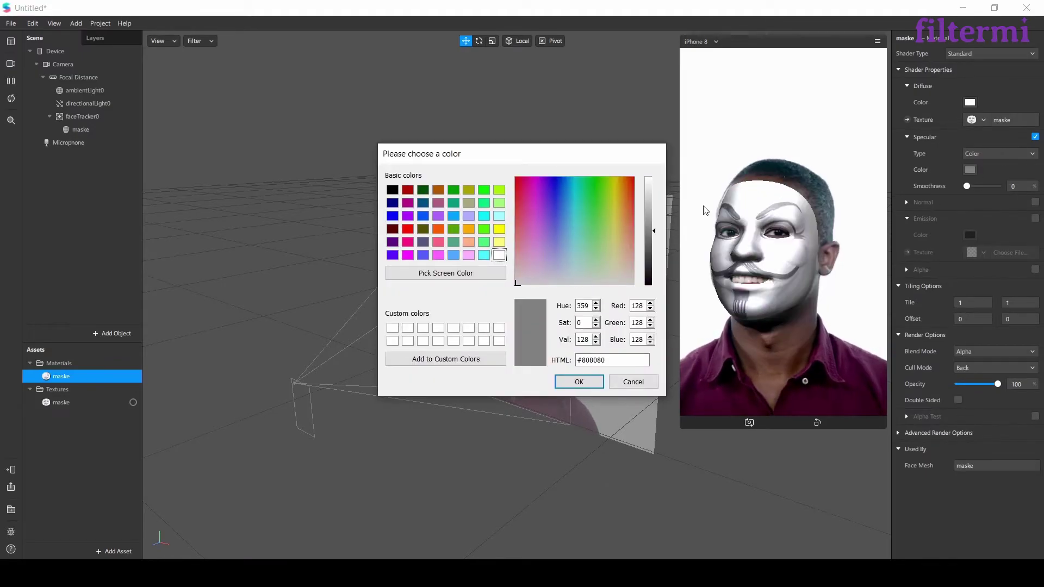
pyautogui.moveTo(648, 222); pyautogui.dragTo(648, 177)
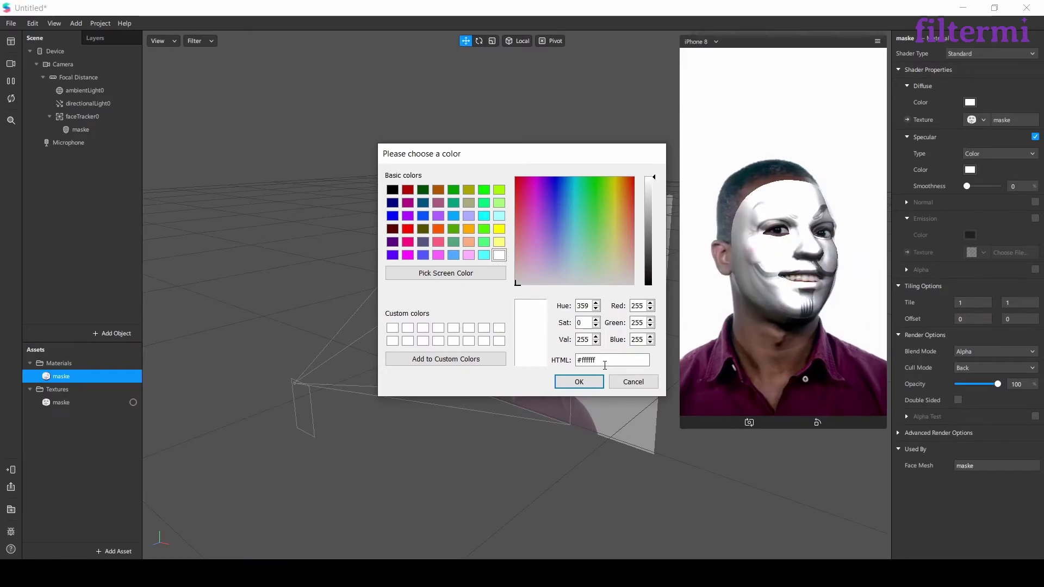
pyautogui.click(580, 382)
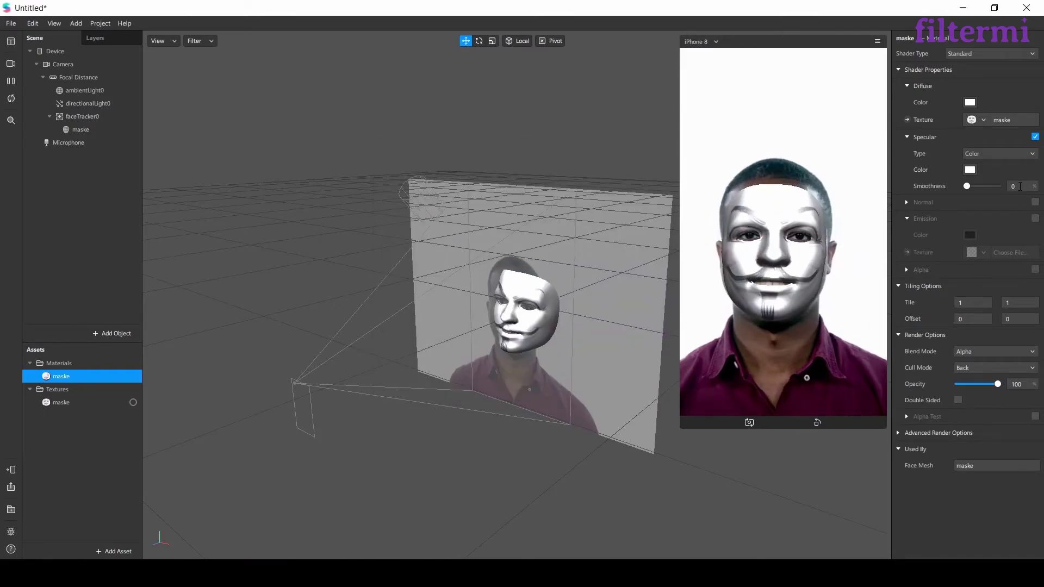
pyautogui.click(987, 186)
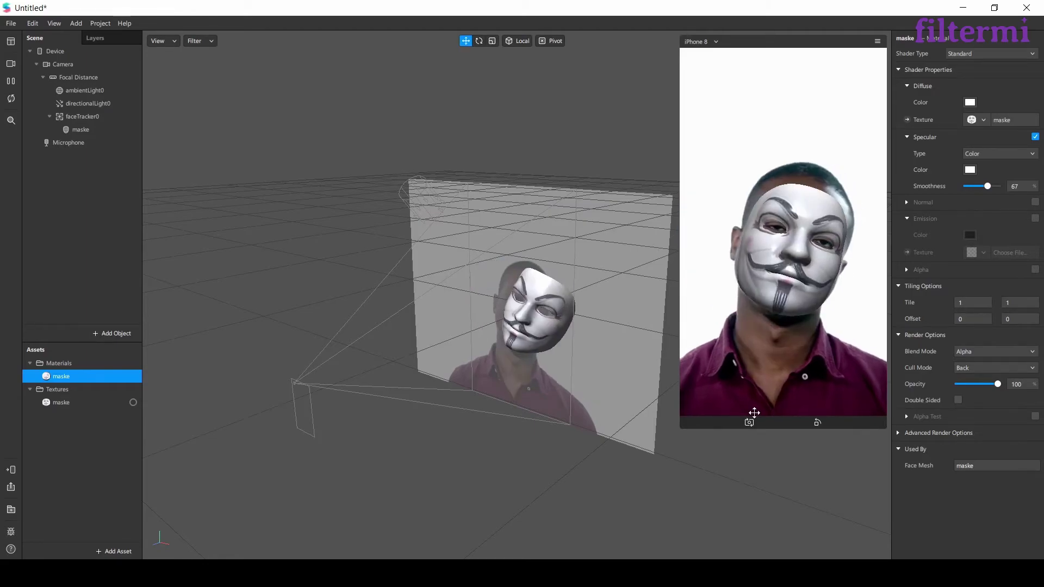
pyautogui.click(1006, 352)
pyautogui.click(990, 409)
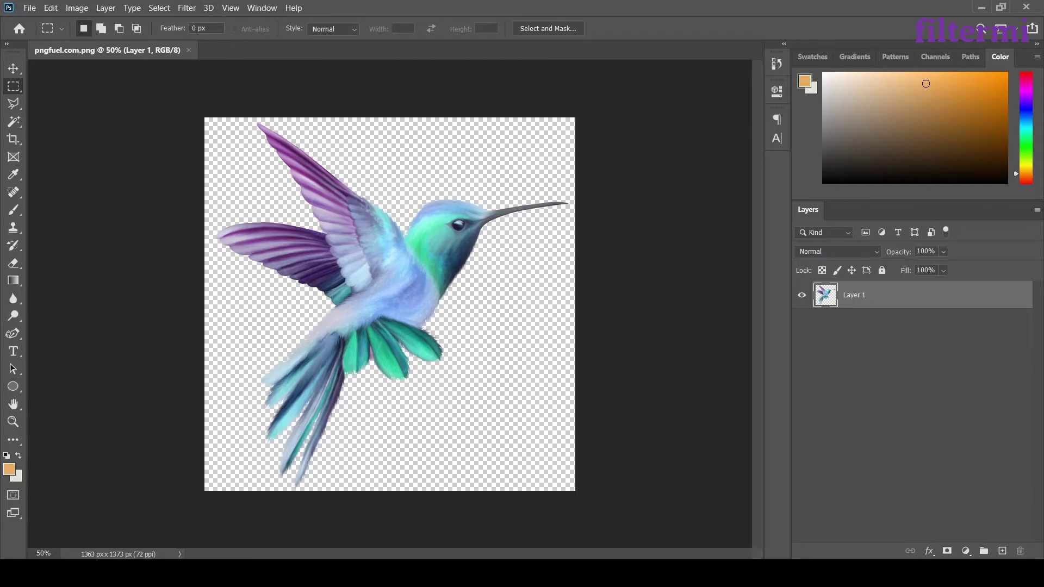
# - Open faceMeshTrackers.png from the Textures folder in Adobe Photoshop 2020
pyautogui.click(109, 513)
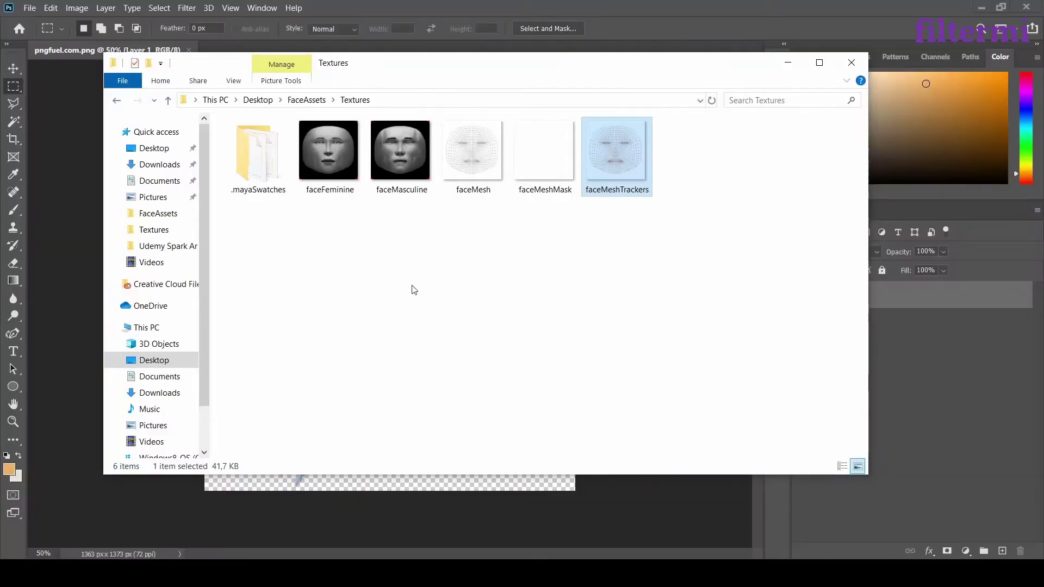
pyautogui.rightClick(617, 172)
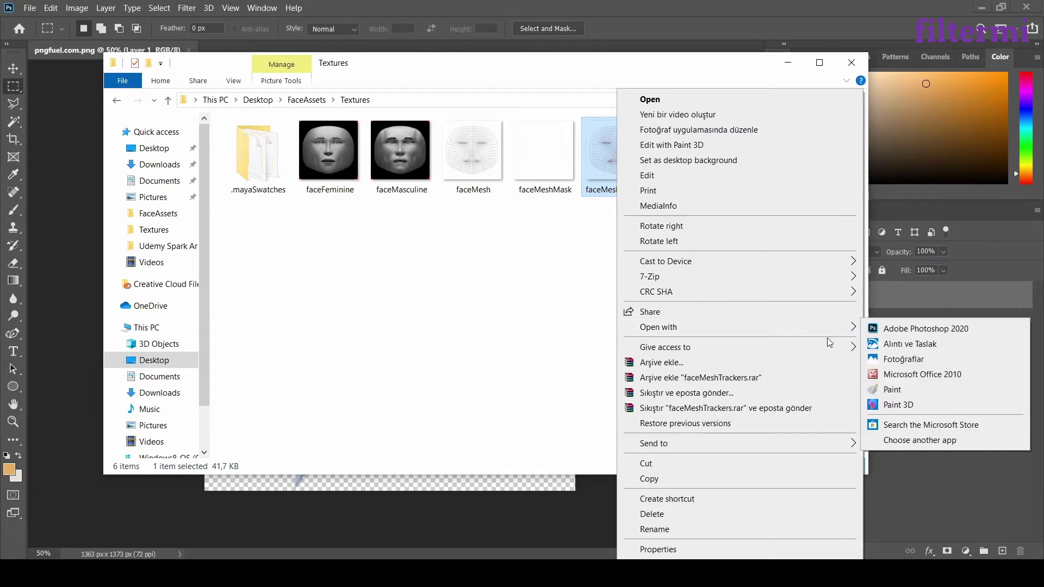
pyautogui.click(878, 328)
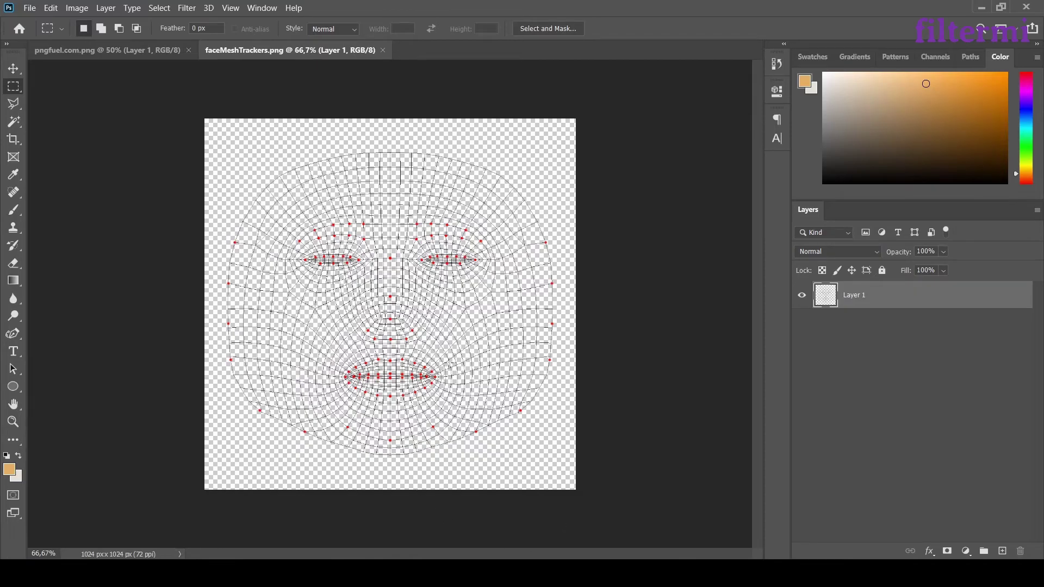
# - Add a new Layer 2 and move it beneath the face mesh Layer 1
pyautogui.hotkey('ctrl', 'shift', 'n')
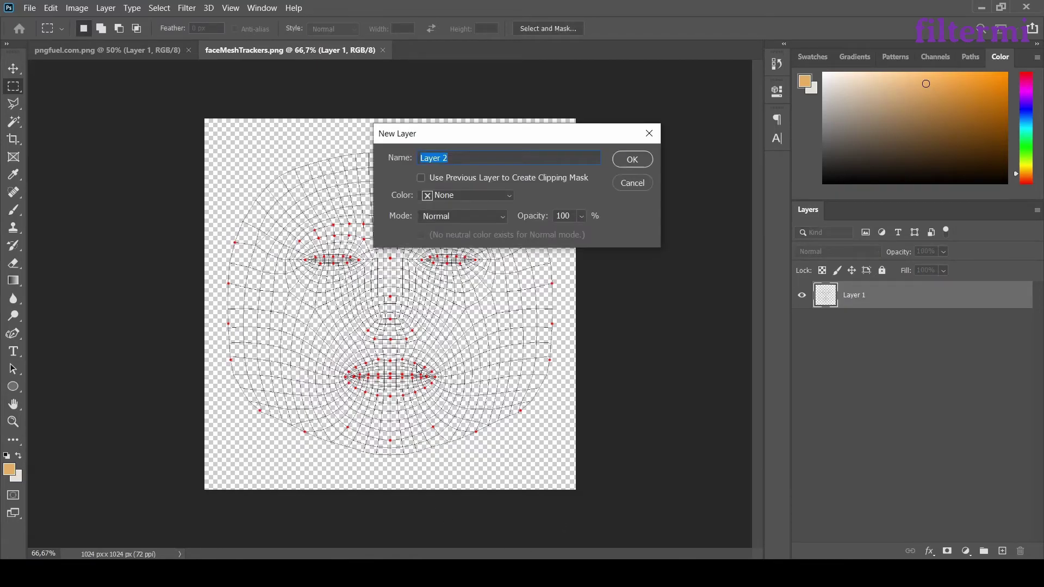
pyautogui.press('Return')
pyautogui.moveTo(898, 301); pyautogui.dragTo(886, 371)
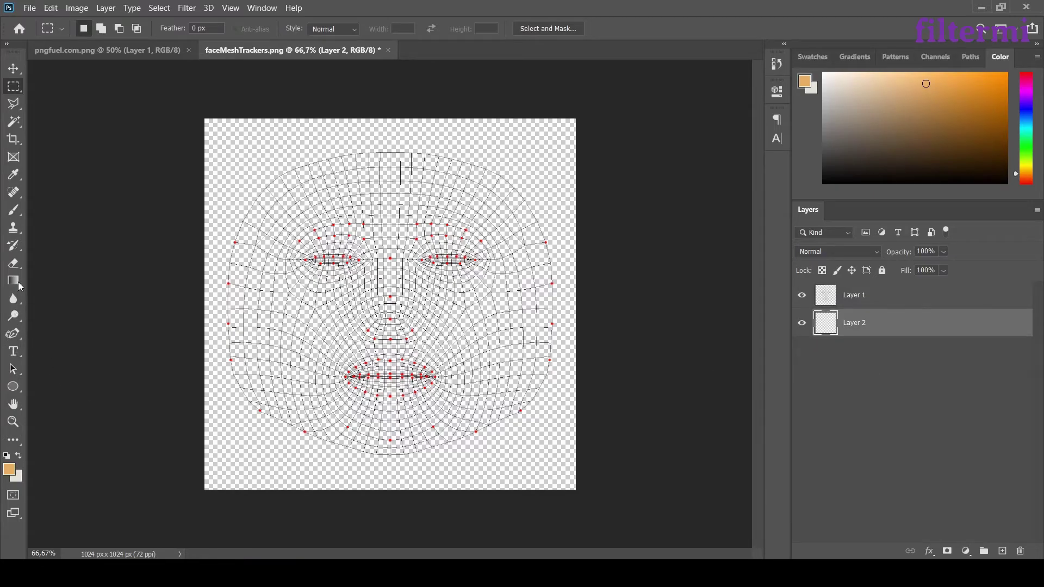
# - Fill Layer 2 with white (#ffffff) using the Paint Bucket
pyautogui.moveTo(20, 285); pyautogui.dragTo(45, 293)
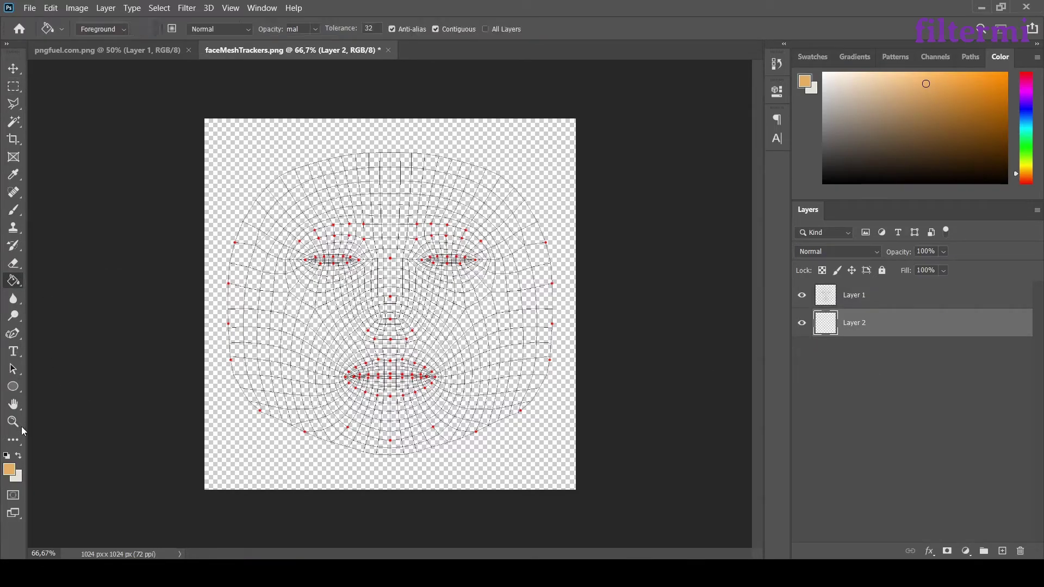
pyautogui.click(20, 456)
pyautogui.click(501, 471)
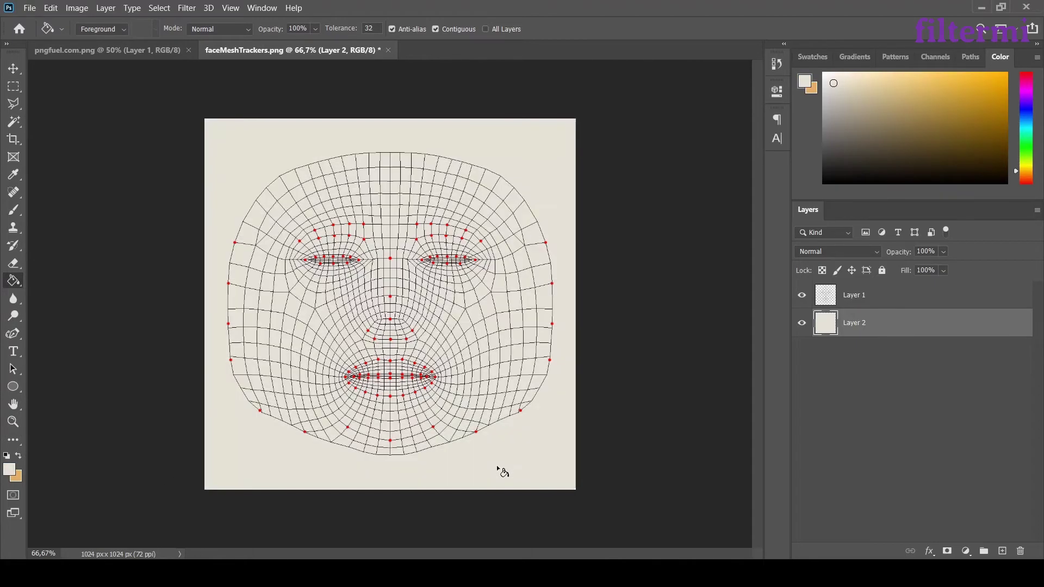
pyautogui.click(7, 474)
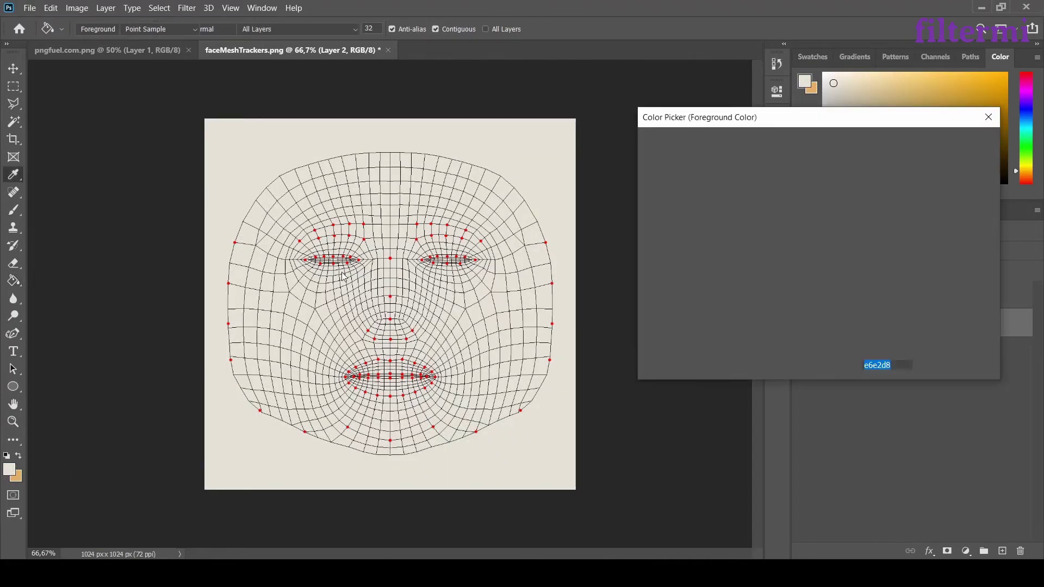
pyautogui.write('ffffff')
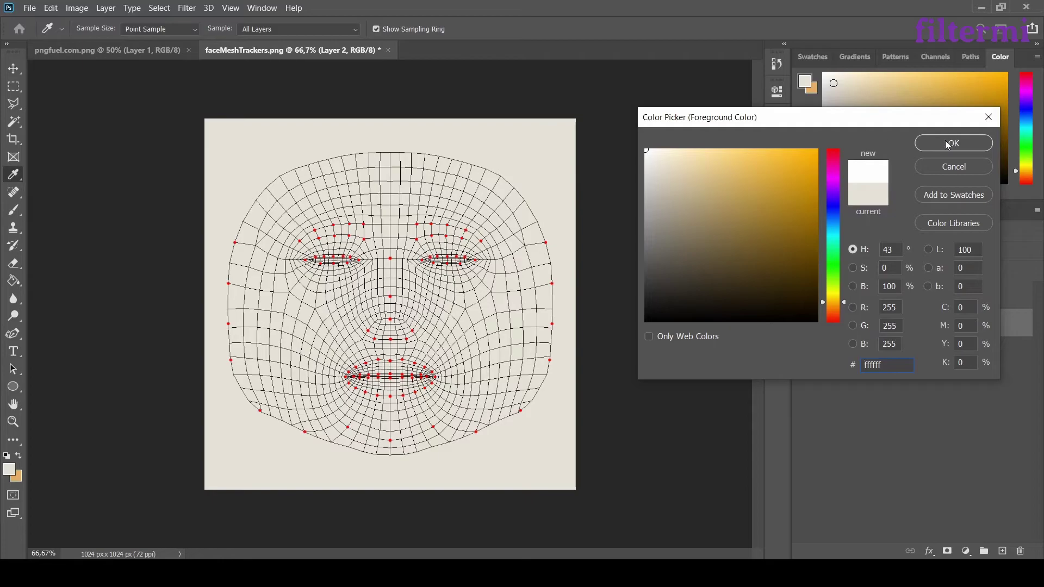
pyautogui.click(936, 150)
pyautogui.click(536, 154)
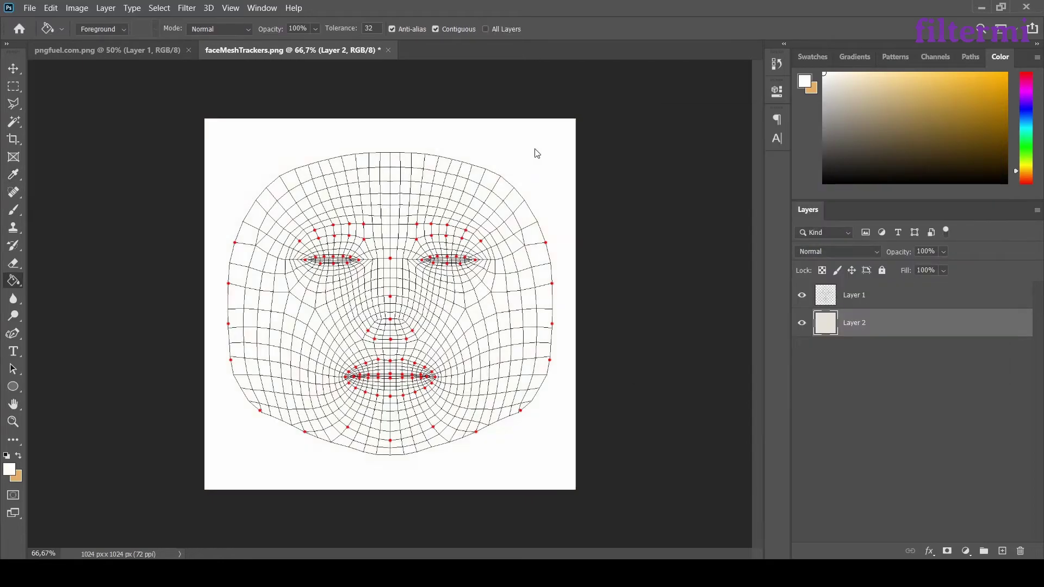
# - Move the hummingbird from pngfuel.com.png into the faceMeshTrackers document as Layer 3
pyautogui.click(82, 49)
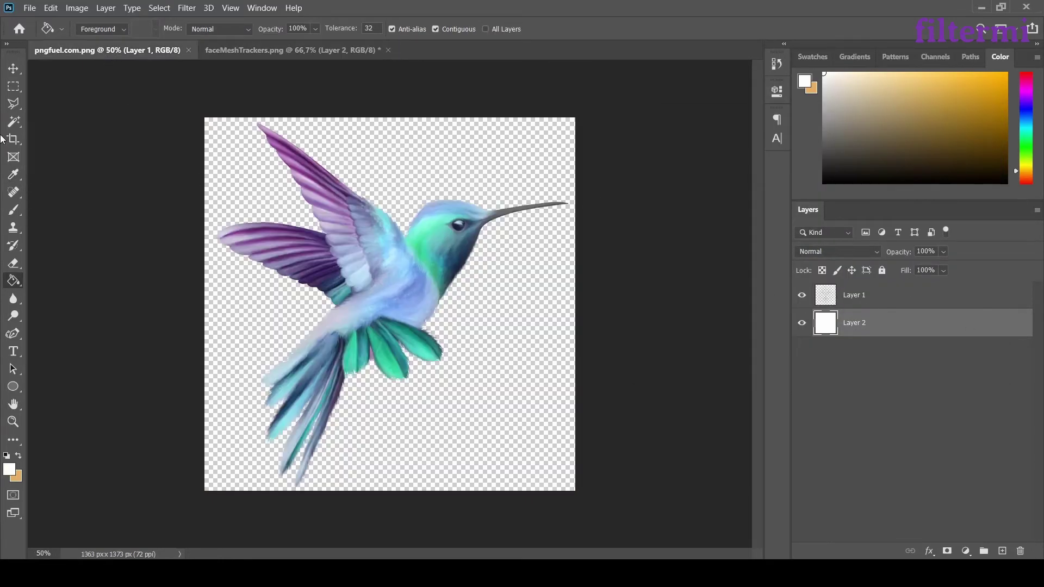
pyautogui.click(14, 68)
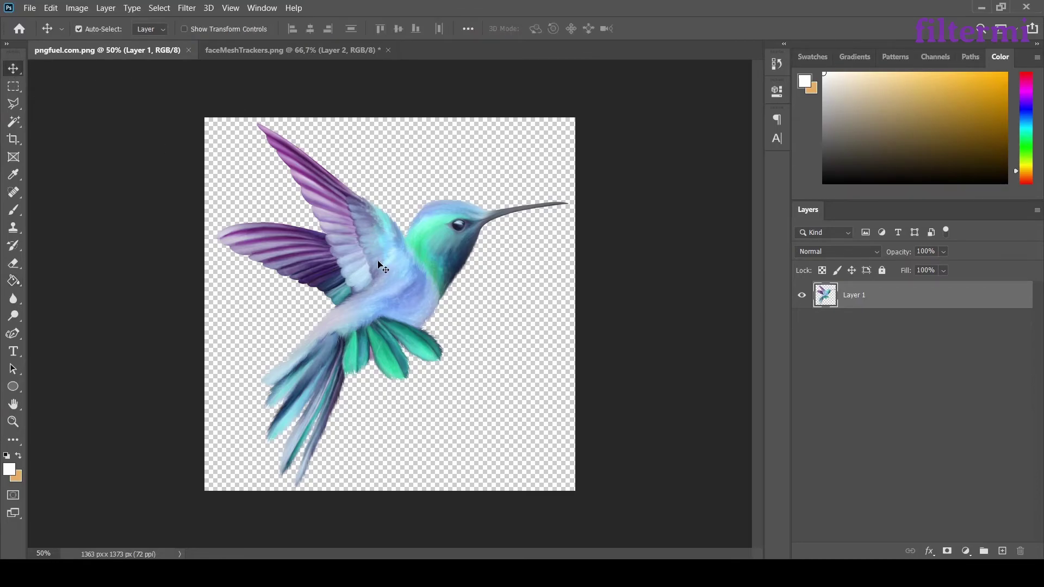
pyautogui.moveTo(381, 264)
pyautogui.mouseDown()
pyautogui.moveTo(328, 177)
pyautogui.moveTo(313, 50)
pyautogui.moveTo(387, 286)
pyautogui.moveTo(406, 296)
pyautogui.mouseUp()
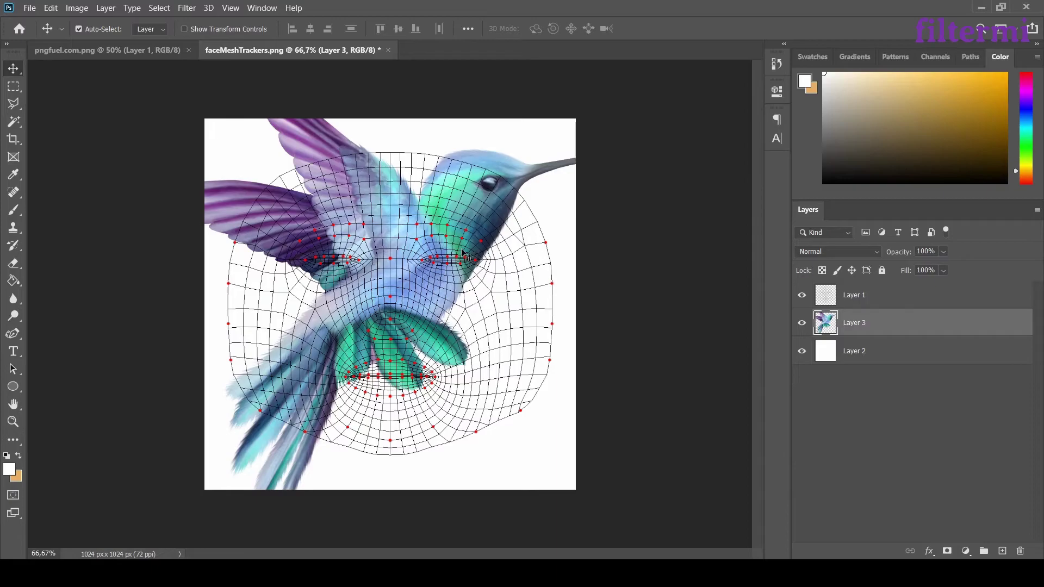
# - Shrink the hummingbird, mirror it to face left, and place it beside the right eye
pyautogui.hotkey('ctrl', 't')
pyautogui.hotkey('ctrl', '0')
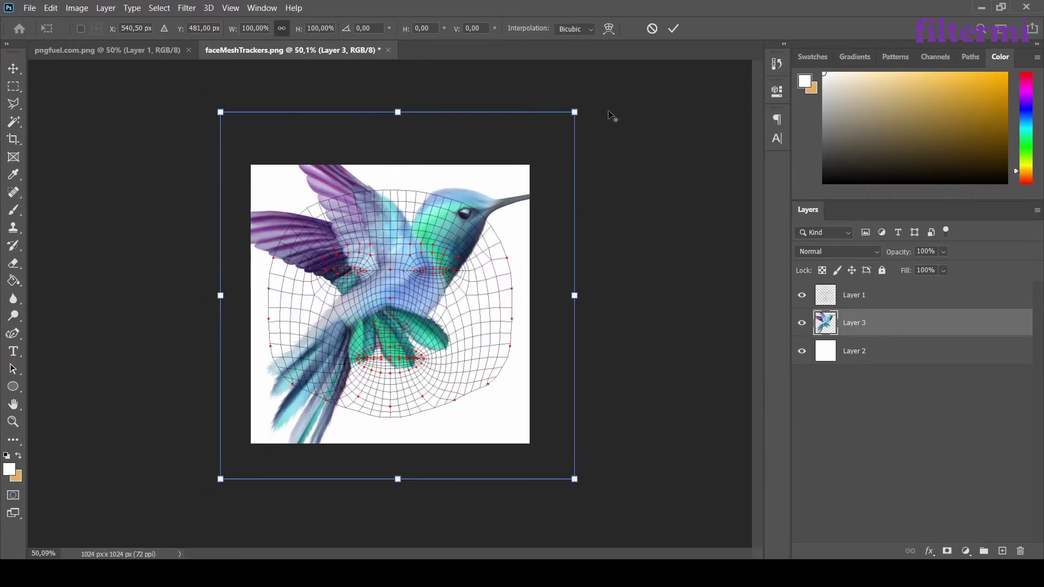
pyautogui.keyDown('alt'); pyautogui.moveTo(551, 144); pyautogui.dragTo(435, 260); pyautogui.keyUp('alt')
pyautogui.keyDown('alt'); pyautogui.scroll(3, 391, 317); pyautogui.keyUp('alt')
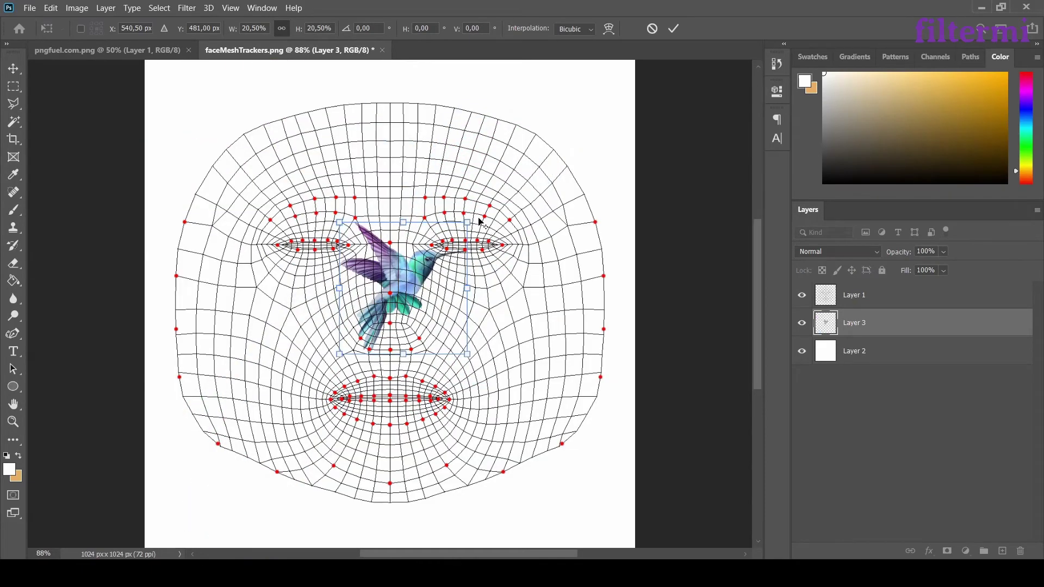
pyautogui.keyDown('alt'); pyautogui.moveTo(465, 222); pyautogui.dragTo(457, 235); pyautogui.keyUp('alt')
pyautogui.moveTo(472, 283); pyautogui.dragTo(389, 315)
pyautogui.moveTo(453, 287); pyautogui.dragTo(537, 299)
pyautogui.press('Return')
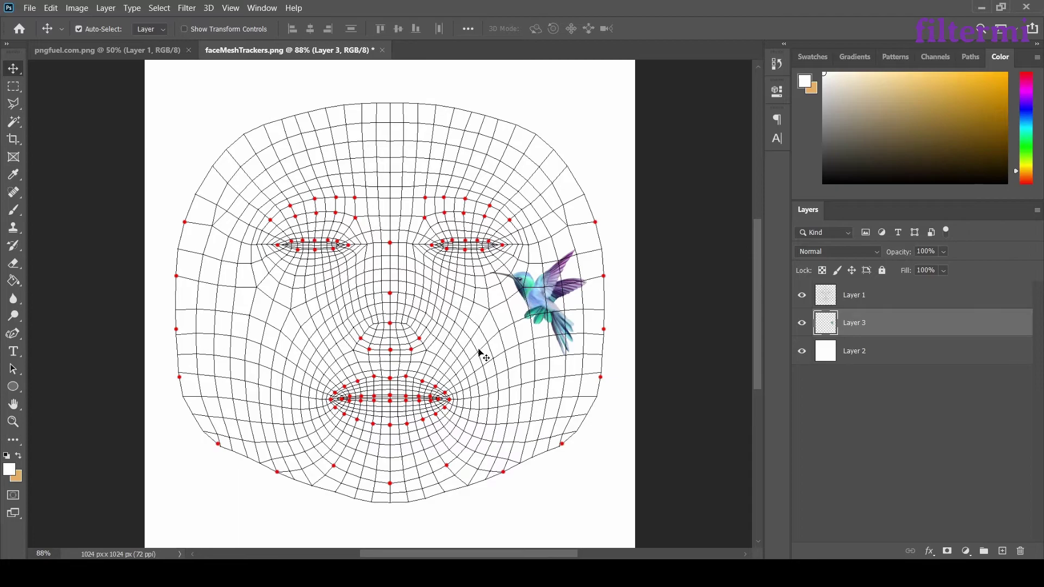
pyautogui.keyDown('alt'); pyautogui.scroll(2, 506, 362); pyautogui.keyUp('alt')
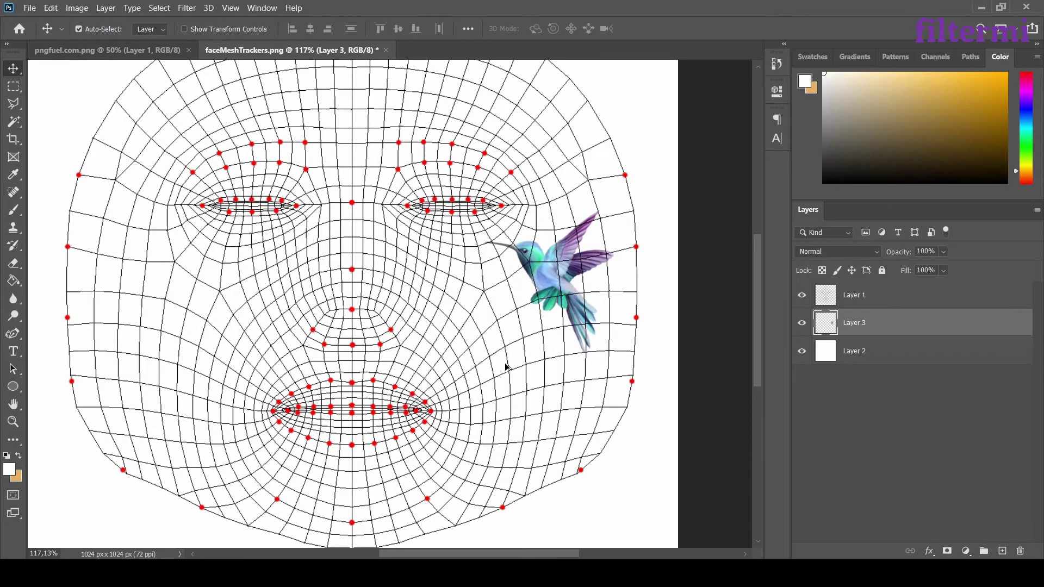
pyautogui.click(551, 282)
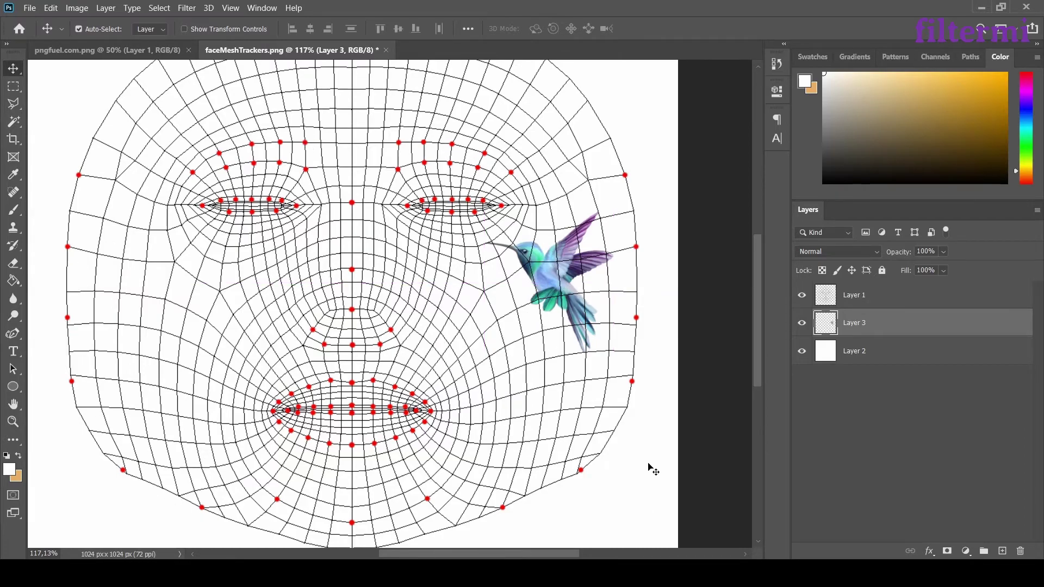
pyautogui.keyDown('alt'); pyautogui.scroll(-2, 383, 329); pyautogui.keyUp('alt')
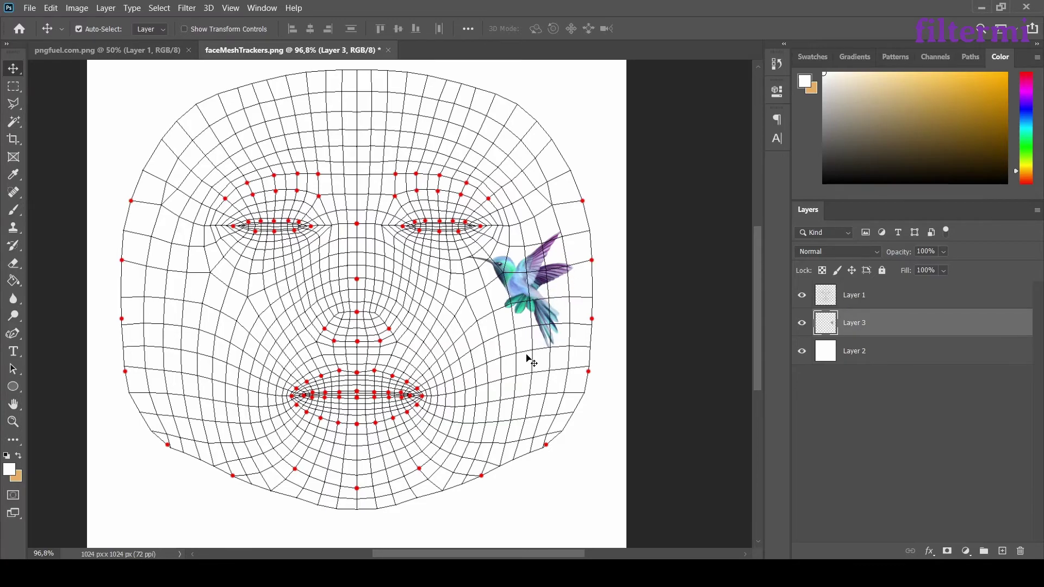
pyautogui.keyDown('alt'); pyautogui.scroll(2, 533, 302); pyautogui.keyUp('alt')
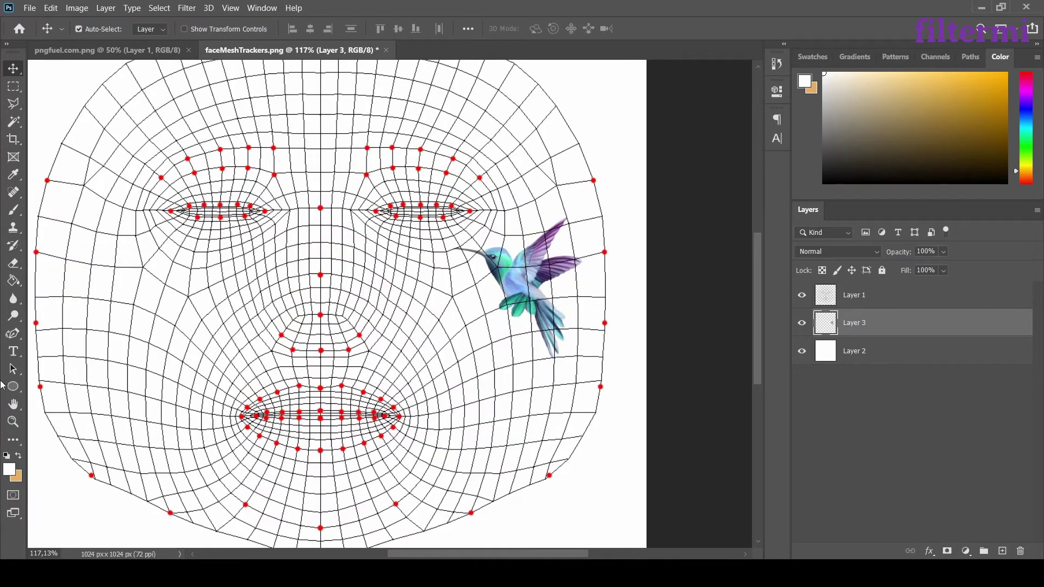
# - Type 'freedom' below the bird in black (#000000) Bauhaus 93 and nudge it into place
pyautogui.click(13, 354)
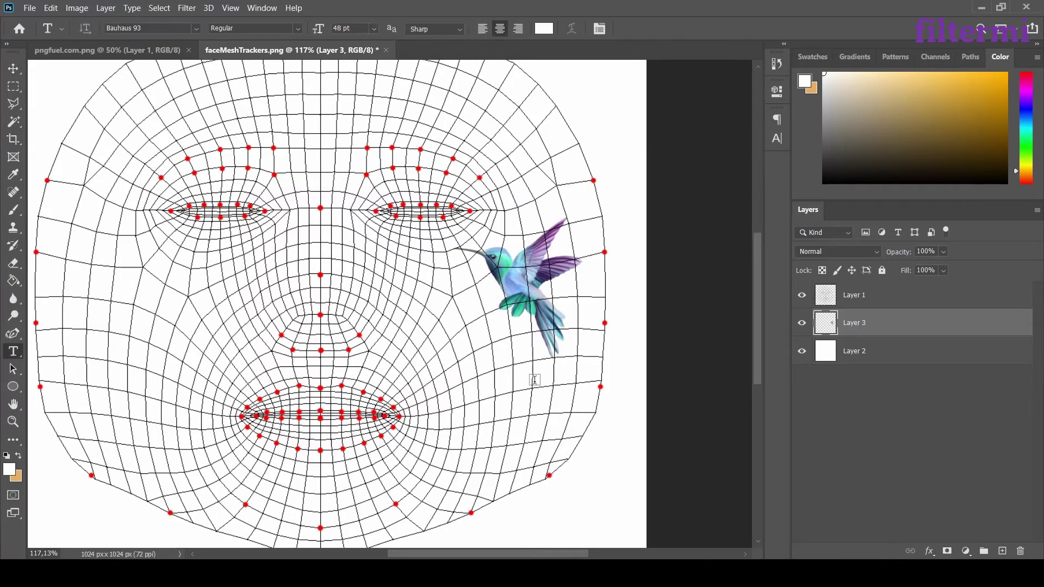
pyautogui.click(485, 362)
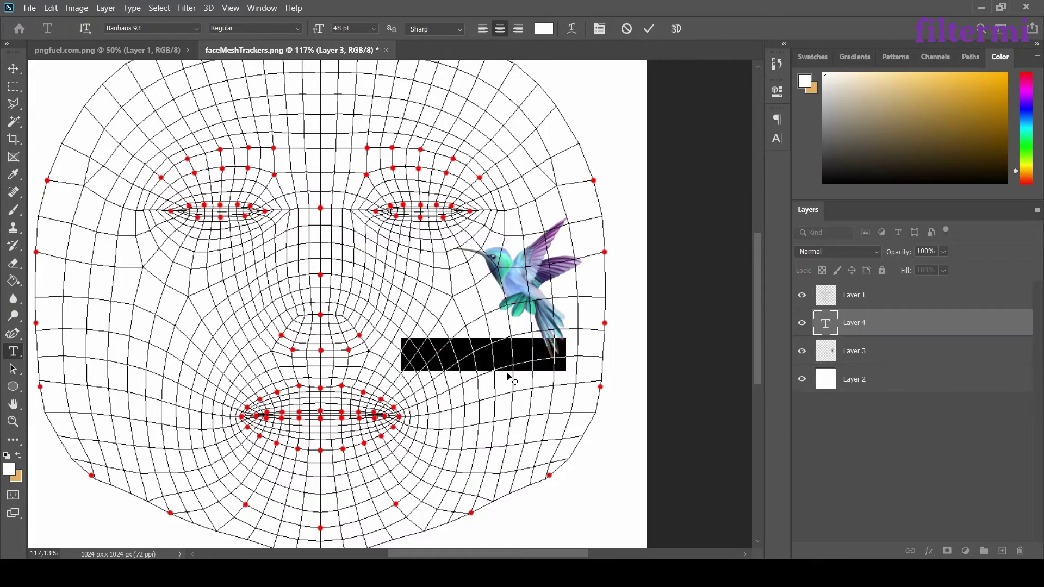
pyautogui.press('BackSpace')
pyautogui.write('ab')
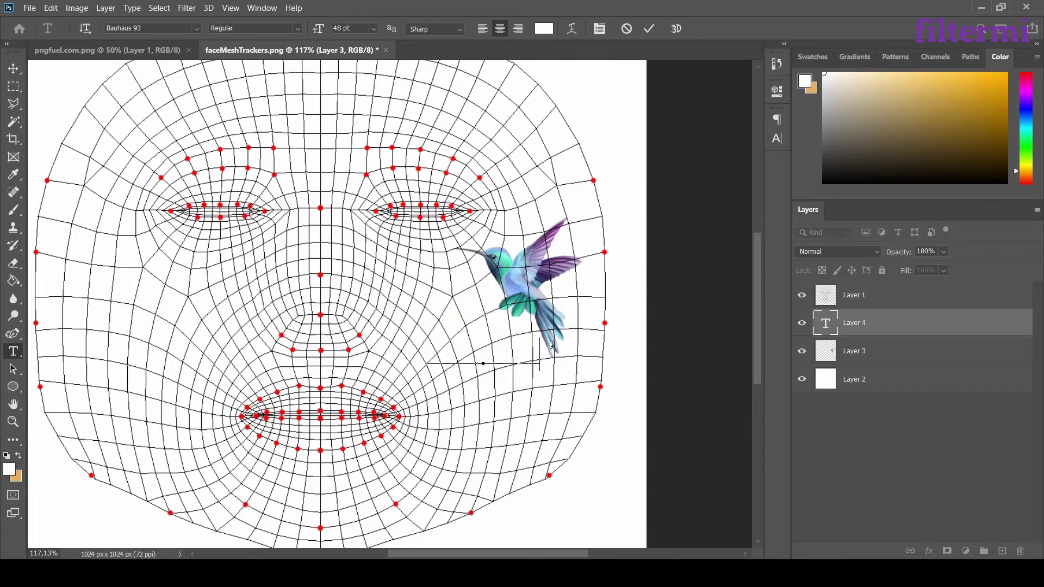
pyautogui.moveTo(553, 343); pyautogui.dragTo(390, 348)
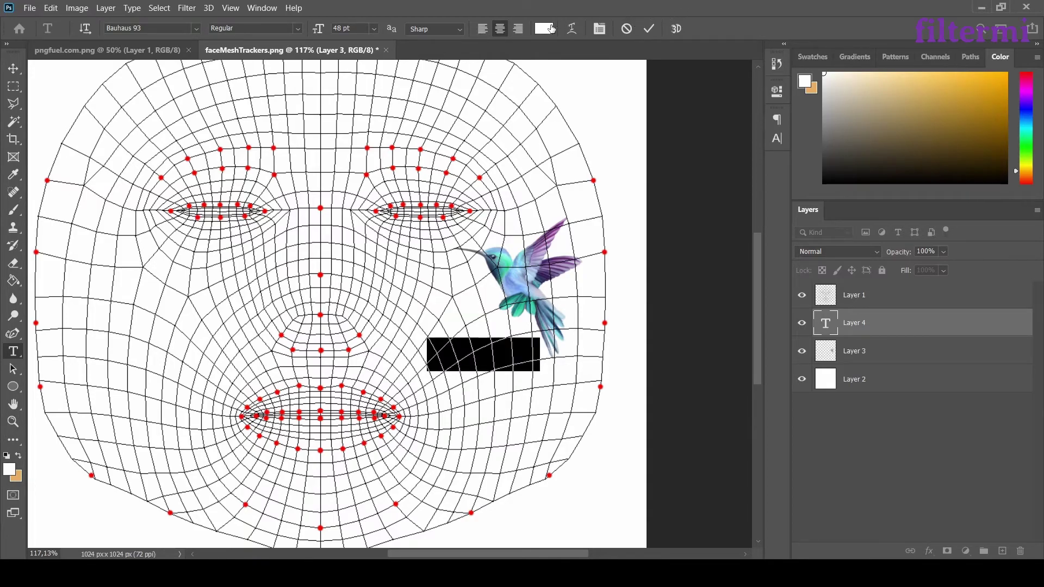
pyautogui.click(551, 29)
pyautogui.write('000000')
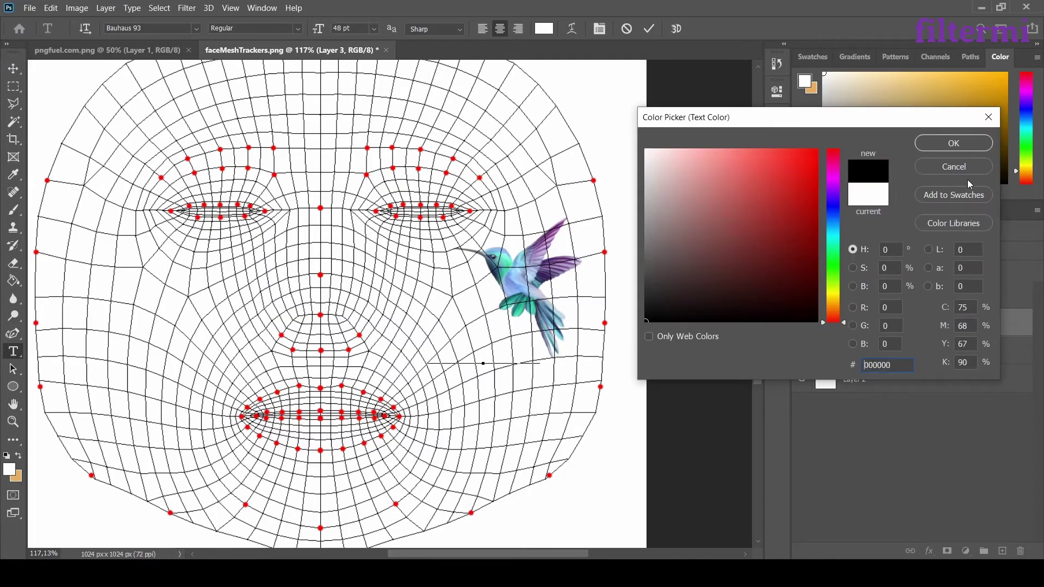
pyautogui.click(955, 143)
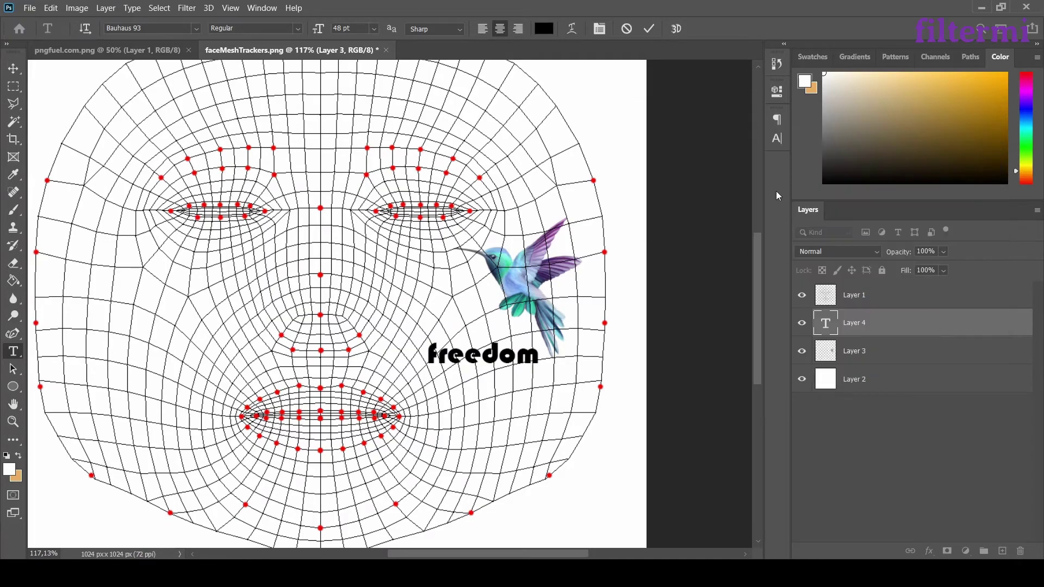
pyautogui.click(10, 69)
pyautogui.moveTo(516, 362); pyautogui.dragTo(552, 379)
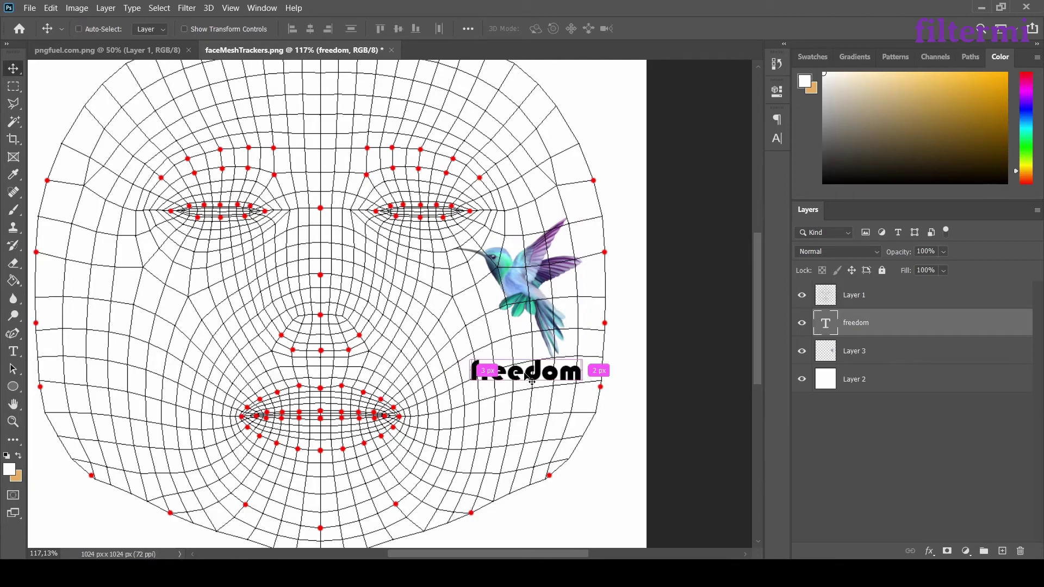
# - Rotate the freedom text to about -11° and shift it right and down
pyautogui.hotkey('ctrl', 't')
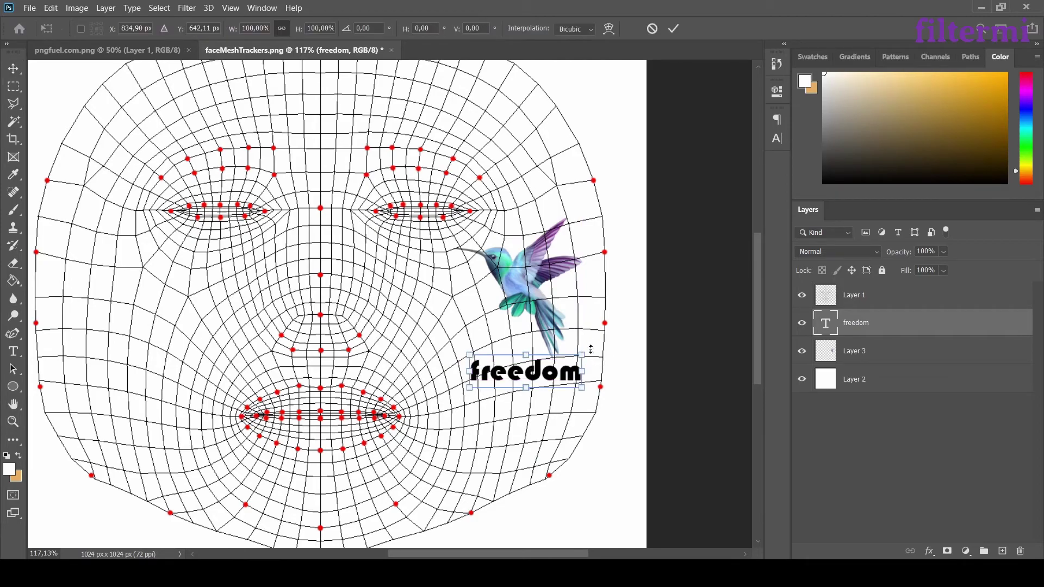
pyautogui.moveTo(596, 345); pyautogui.dragTo(590, 340)
pyautogui.moveTo(550, 379); pyautogui.dragTo(559, 381)
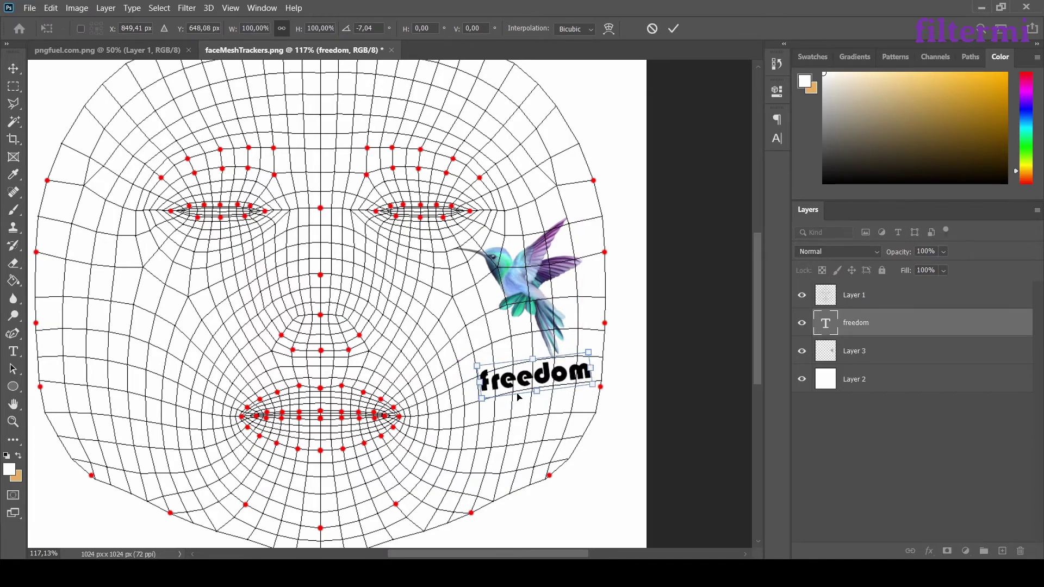
pyautogui.moveTo(606, 348); pyautogui.dragTo(602, 349)
pyautogui.press('Return')
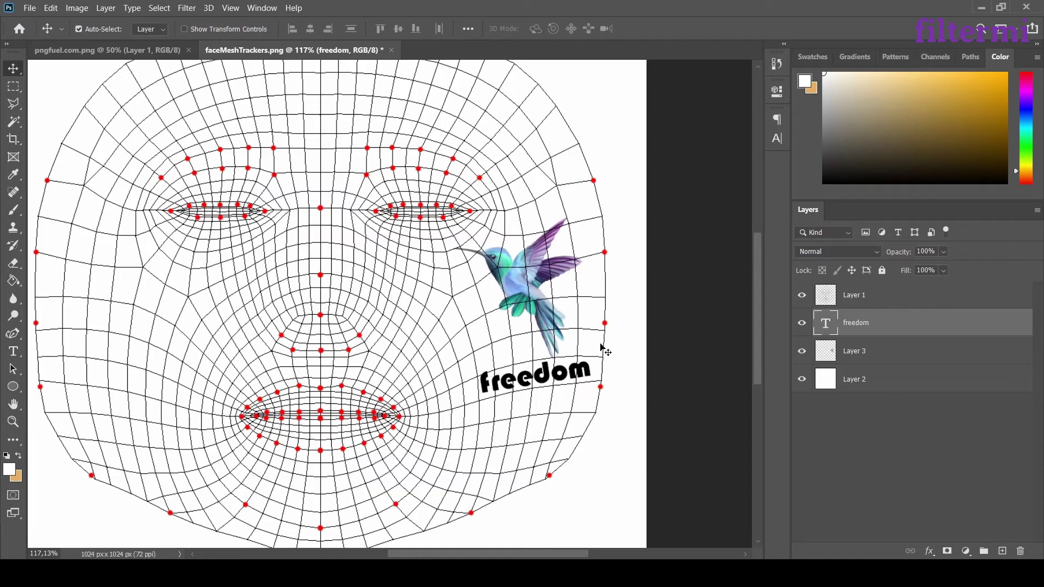
# - Tilt the hummingbird about 19° and raise freedom just beneath its tail
pyautogui.scroll(1, 604, 351)
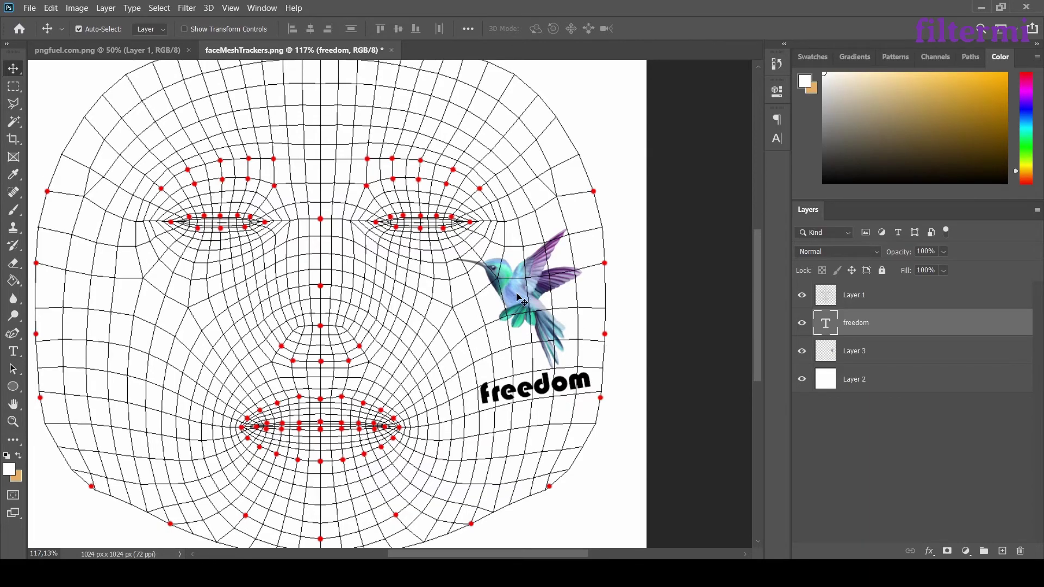
pyautogui.moveTo(518, 295); pyautogui.dragTo(507, 301)
pyautogui.hotkey('ctrl', 't')
pyautogui.moveTo(593, 217); pyautogui.dragTo(564, 223)
pyautogui.press('Return')
pyautogui.moveTo(524, 397)
pyautogui.mouseDown()
pyautogui.moveTo(517, 370)
pyautogui.moveTo(515, 379)
pyautogui.mouseUp()
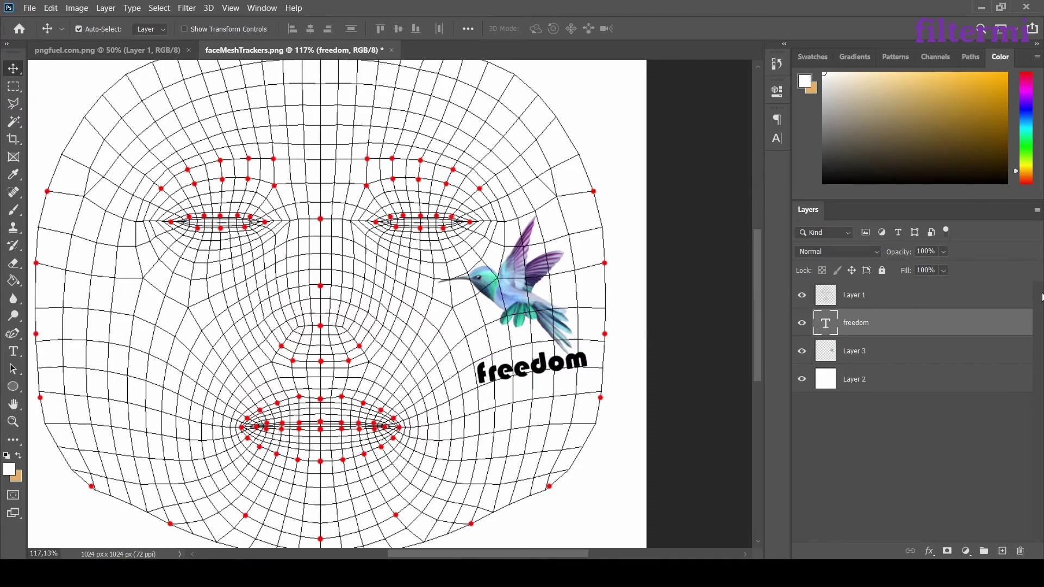
# - Hide the face mesh and white background layers so the design sits on transparency
pyautogui.click(889, 300)
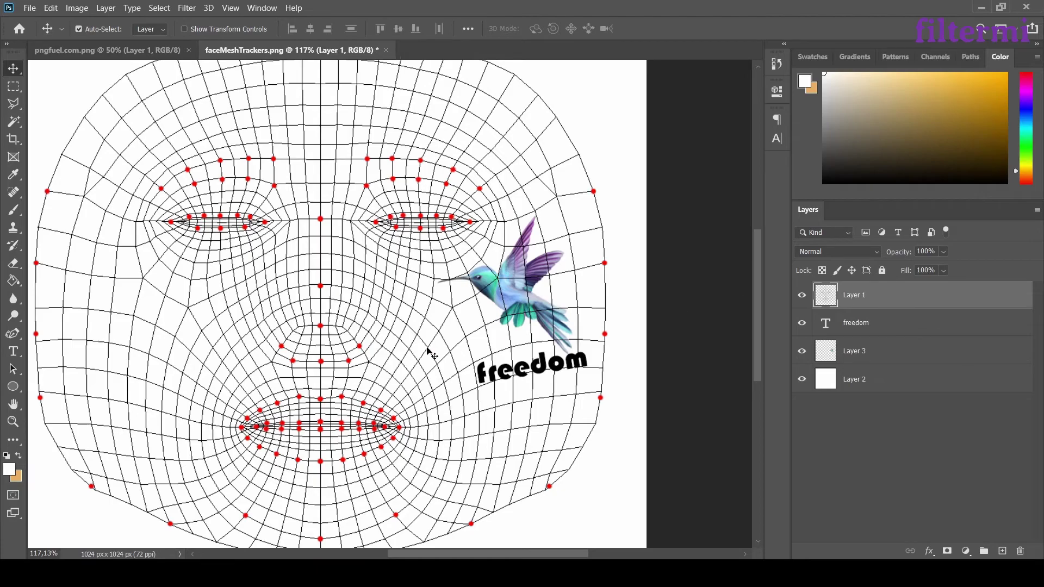
pyautogui.keyDown('alt'); pyautogui.scroll(-3, 463, 376); pyautogui.keyUp('alt')
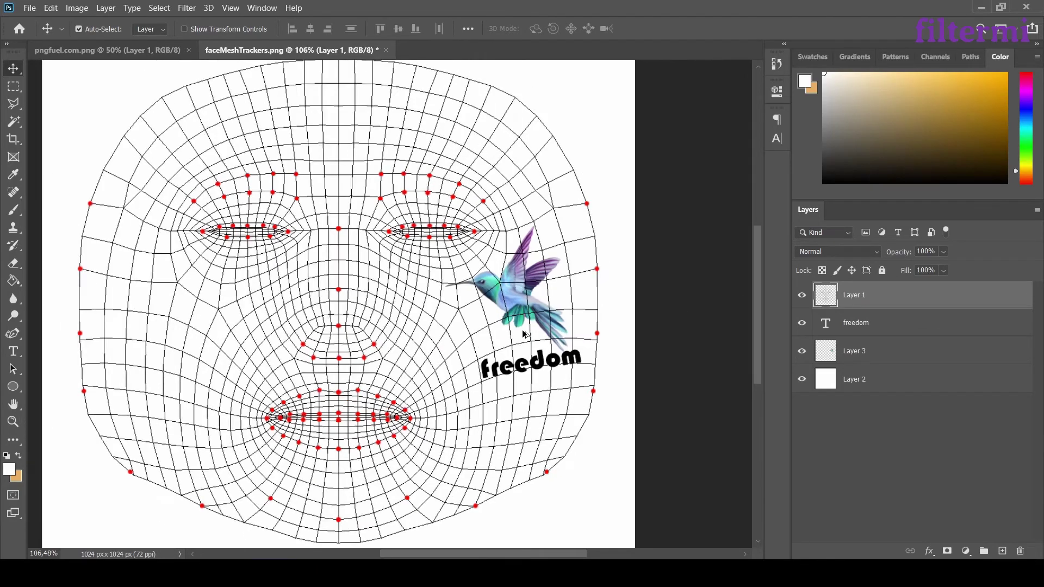
pyautogui.keyDown('alt'); pyautogui.scroll(-1, 413, 388); pyautogui.keyUp('alt')
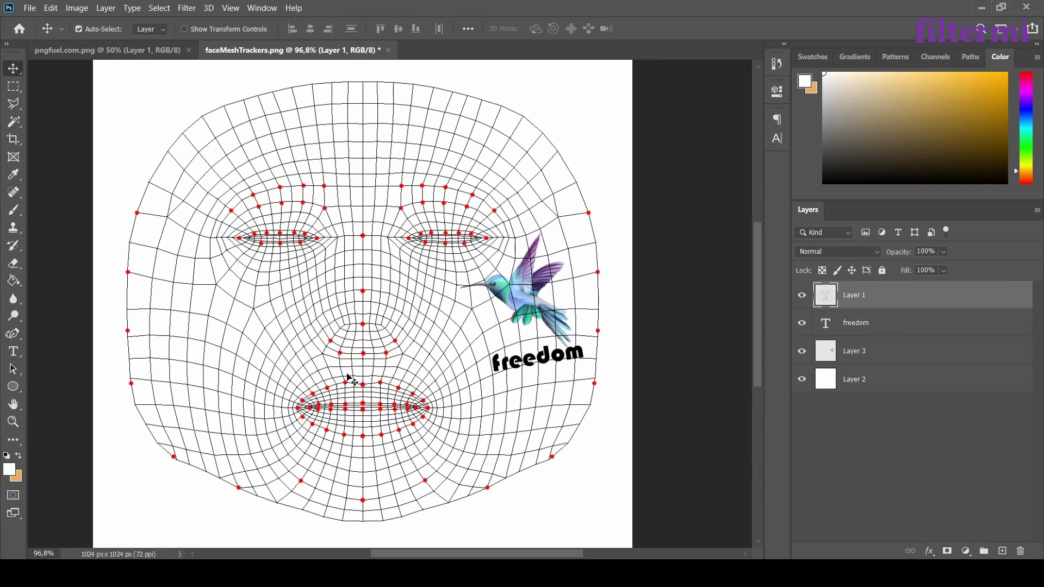
pyautogui.click(802, 352)
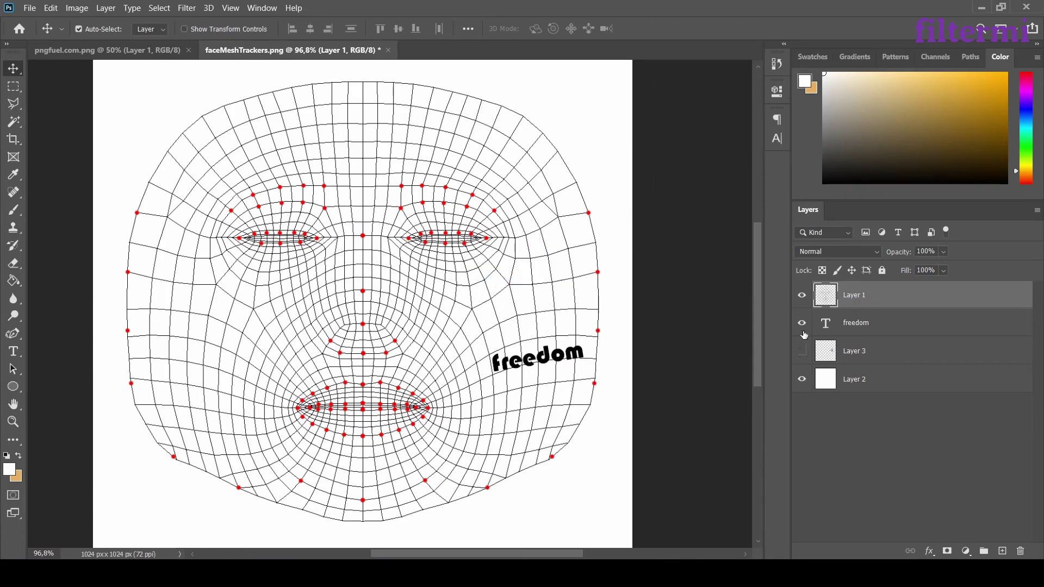
pyautogui.click(804, 298)
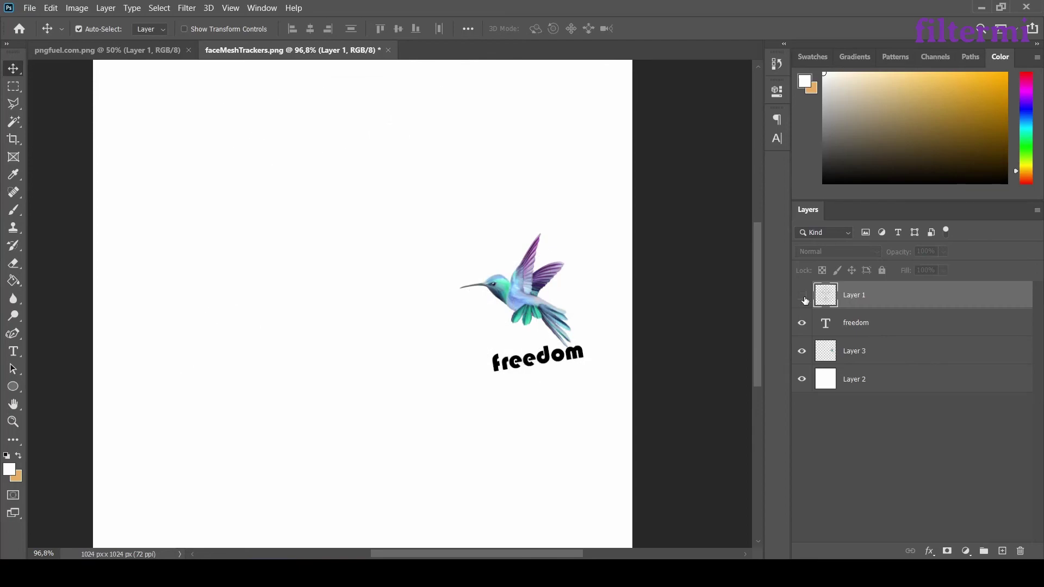
pyautogui.click(803, 381)
pyautogui.keyDown('alt'); pyautogui.scroll(-2, 597, 361); pyautogui.keyUp('alt')
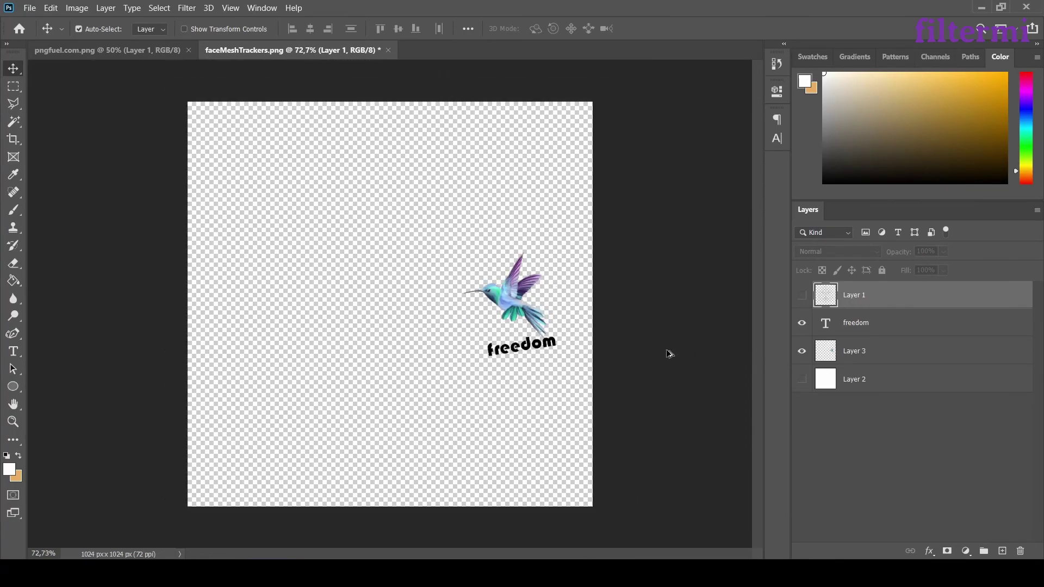
# - Save the design as a PNG file named kuş
pyautogui.click(27, 8)
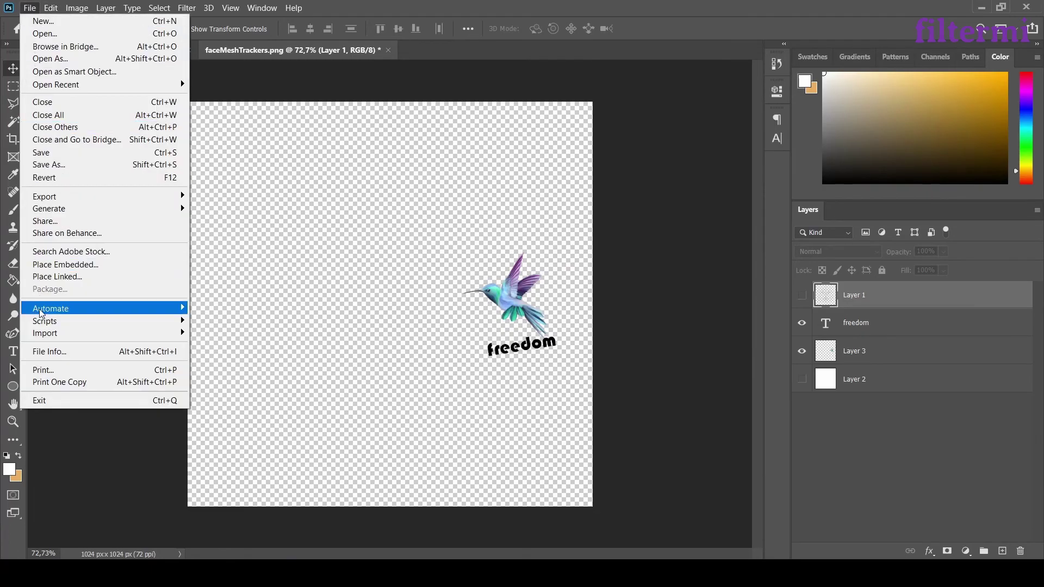
pyautogui.click(51, 165)
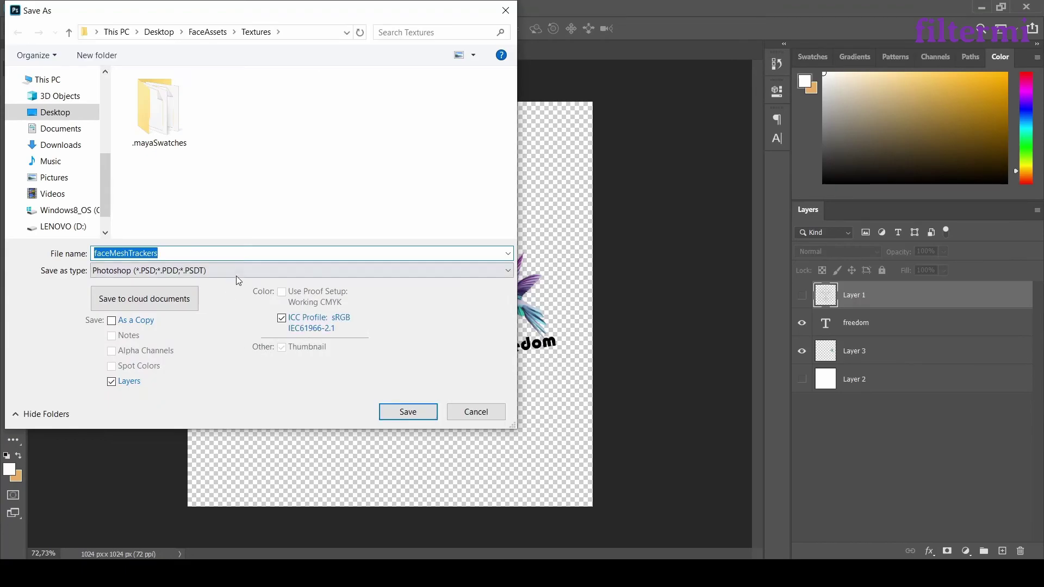
pyautogui.click(236, 275)
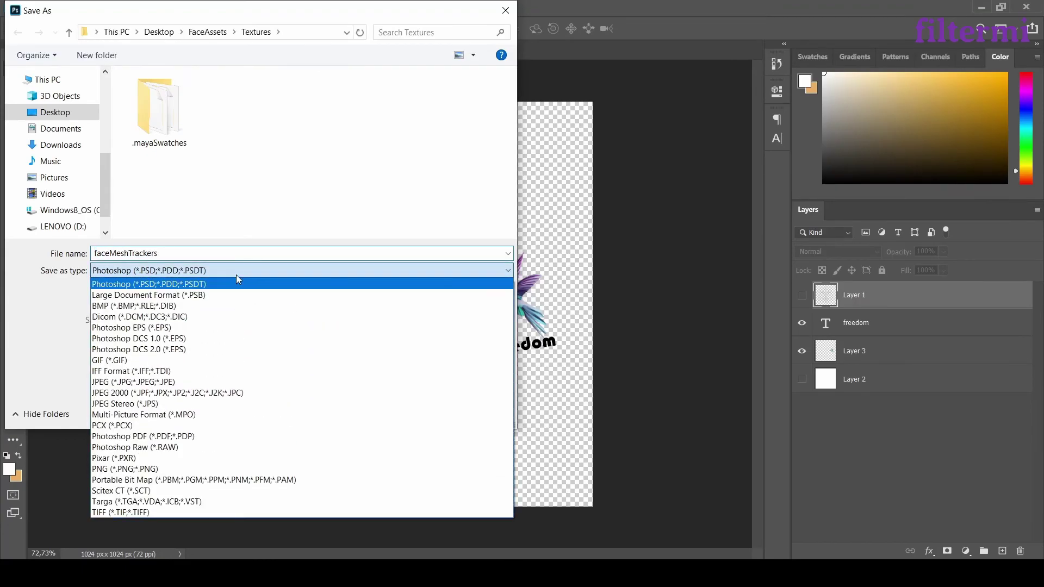
pyautogui.click(169, 468)
pyautogui.doubleClick(171, 252)
pyautogui.write('kus')
pyautogui.press('Return')
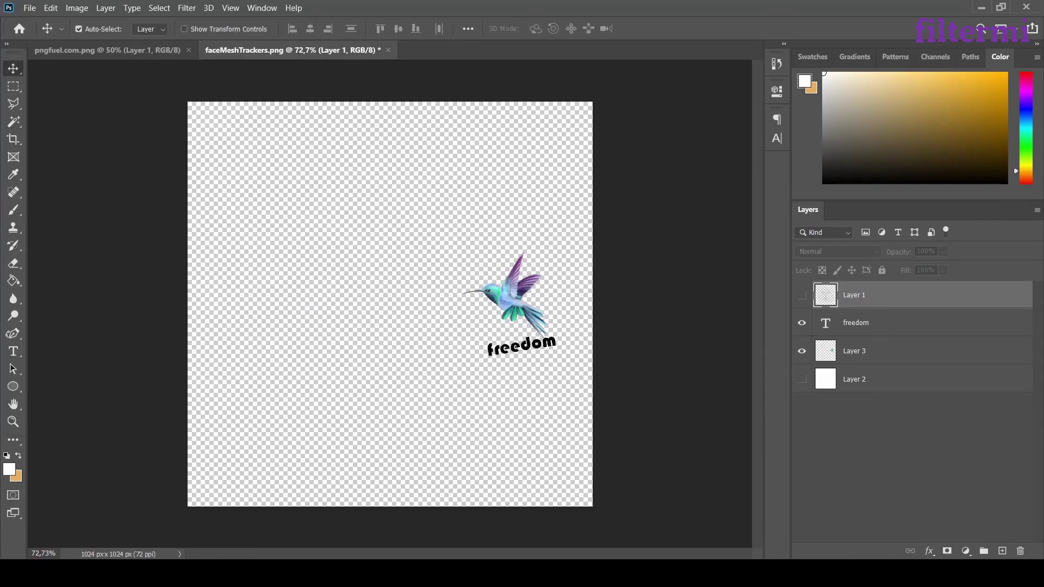
pyautogui.click(599, 165)
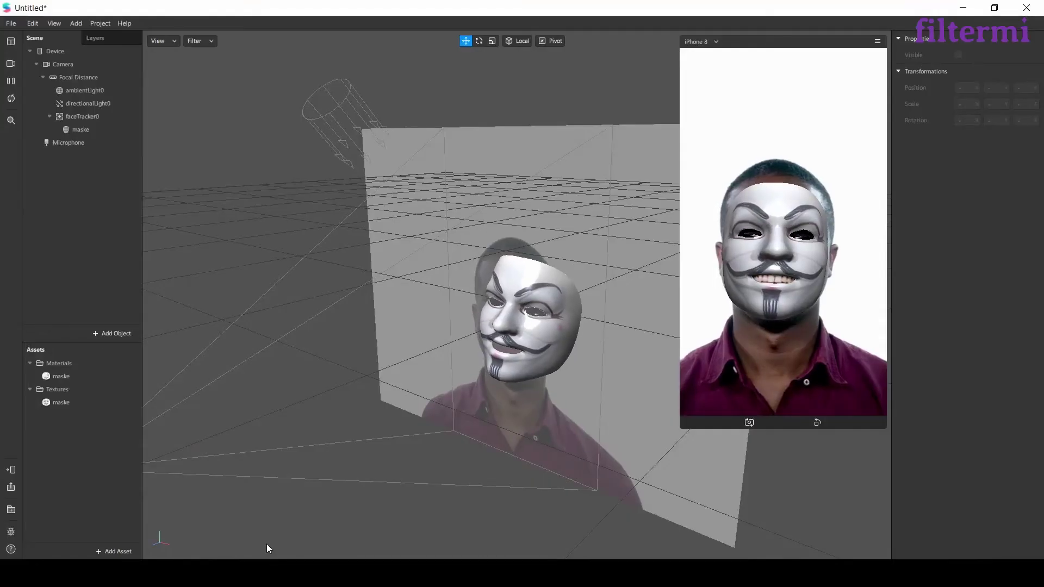
# - Import kuş.png from the Textures folder into Spark AR, adding it beside the maske texture
pyautogui.click(77, 402)
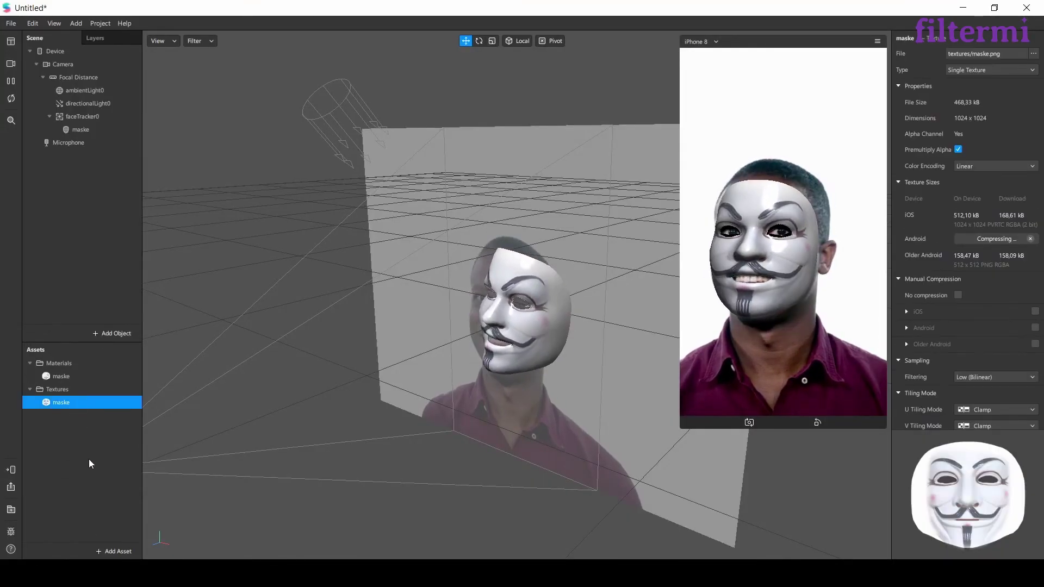
pyautogui.click(113, 551)
pyautogui.click(160, 401)
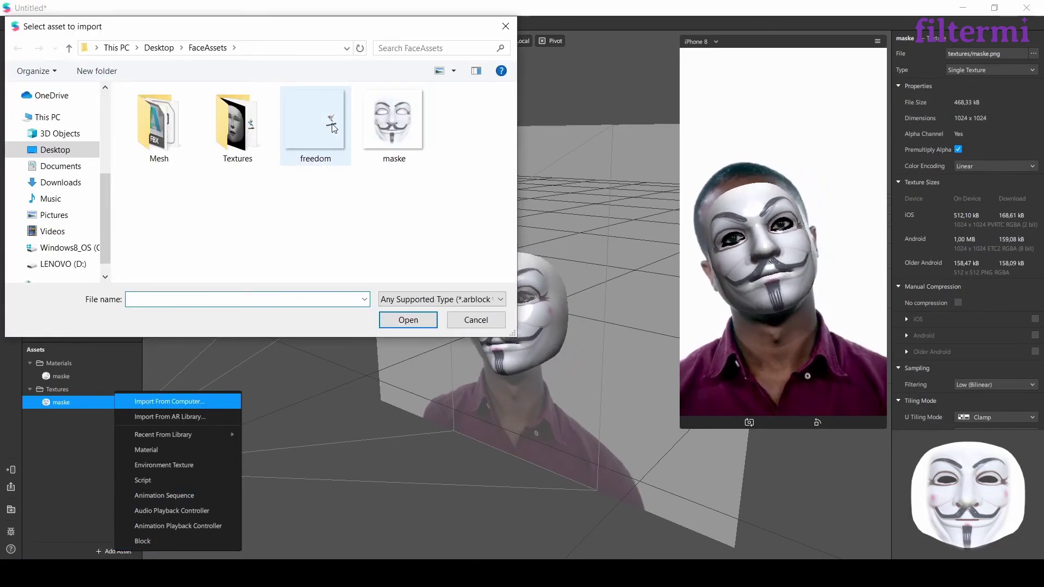
pyautogui.doubleClick(223, 119)
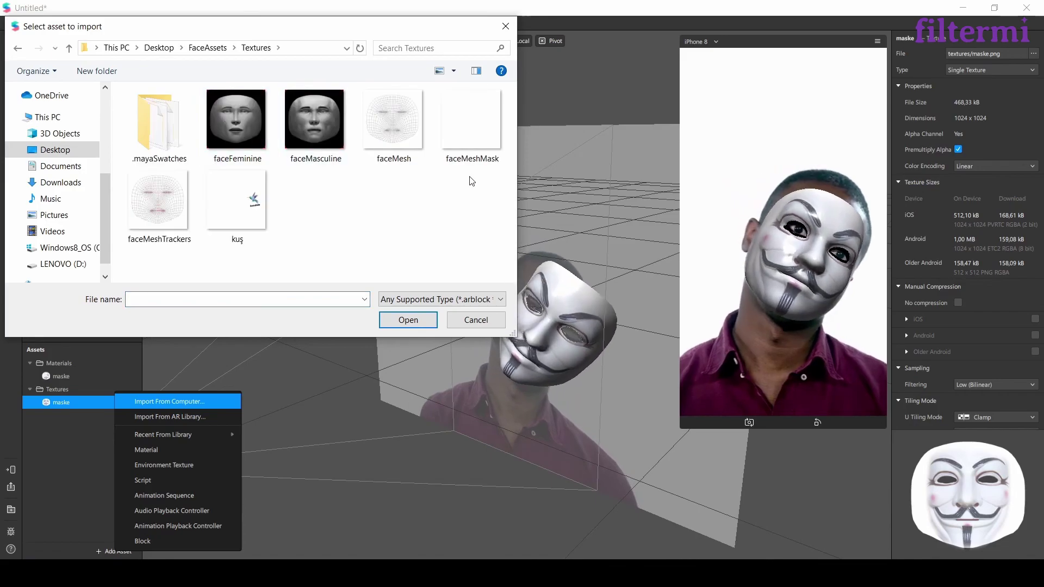
pyautogui.doubleClick(240, 222)
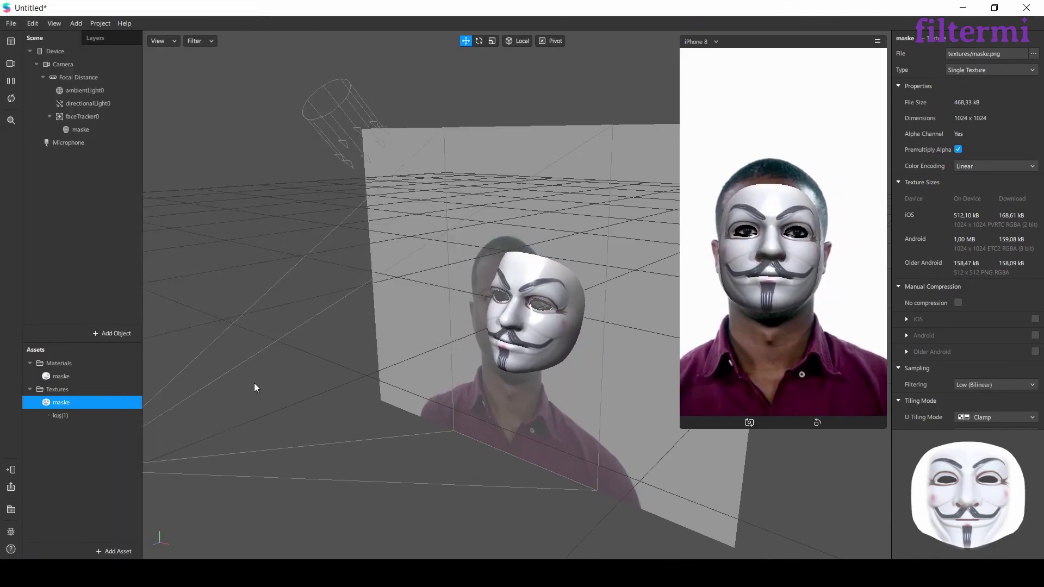
# - Assign the kuş(1) texture as the maske material's Diffuse Texture
pyautogui.click(82, 374)
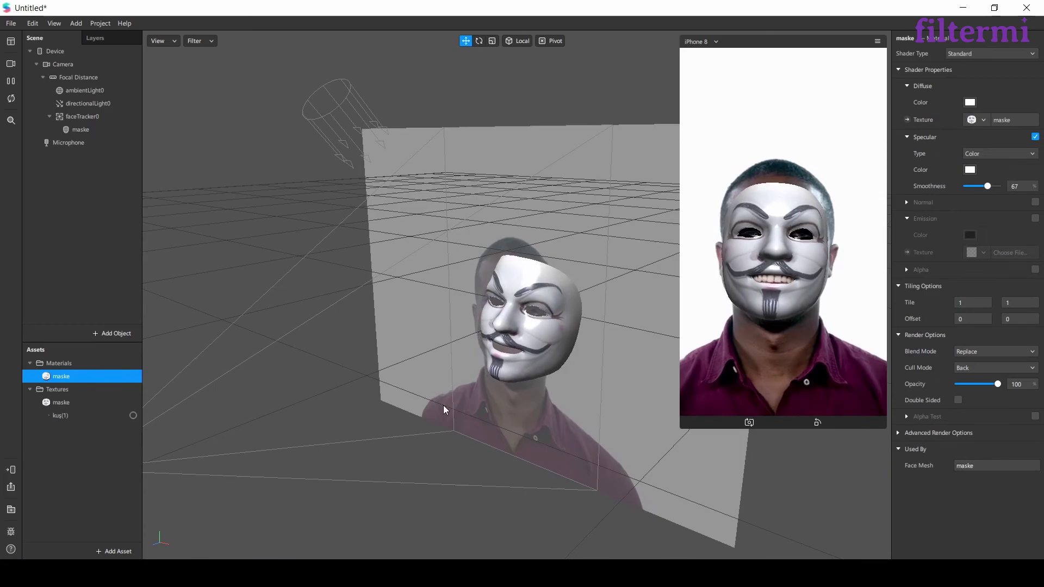
pyautogui.click(982, 121)
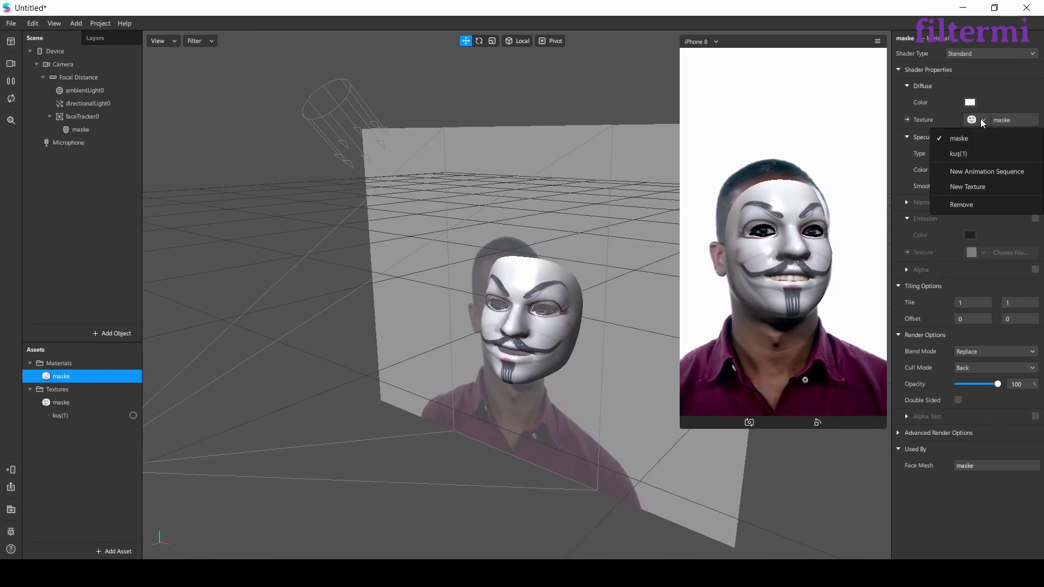
pyautogui.click(971, 150)
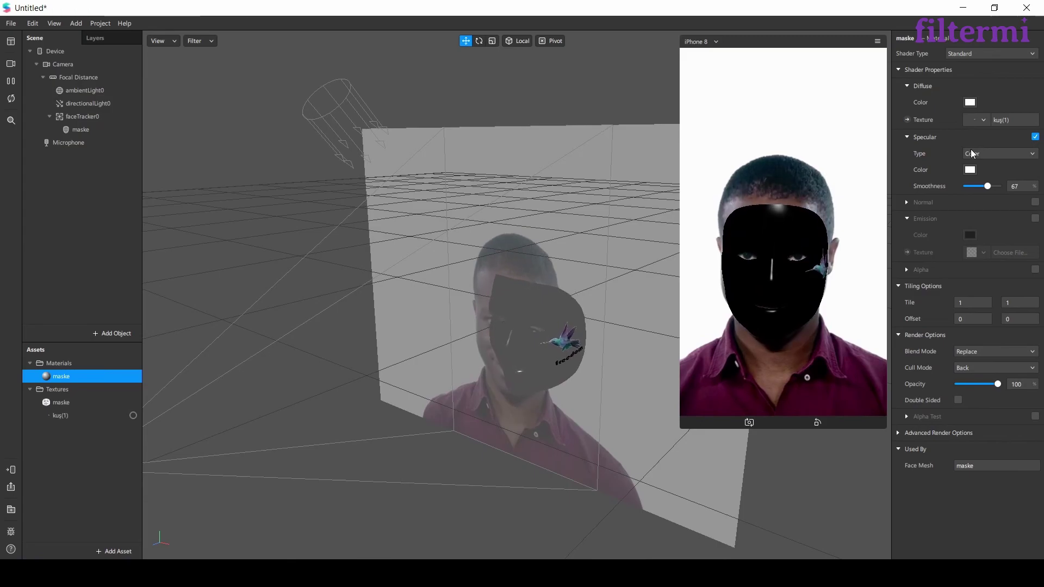
# - Turn off Specular on the maske material and set its Blend Mode to Alpha
pyautogui.click(1035, 137)
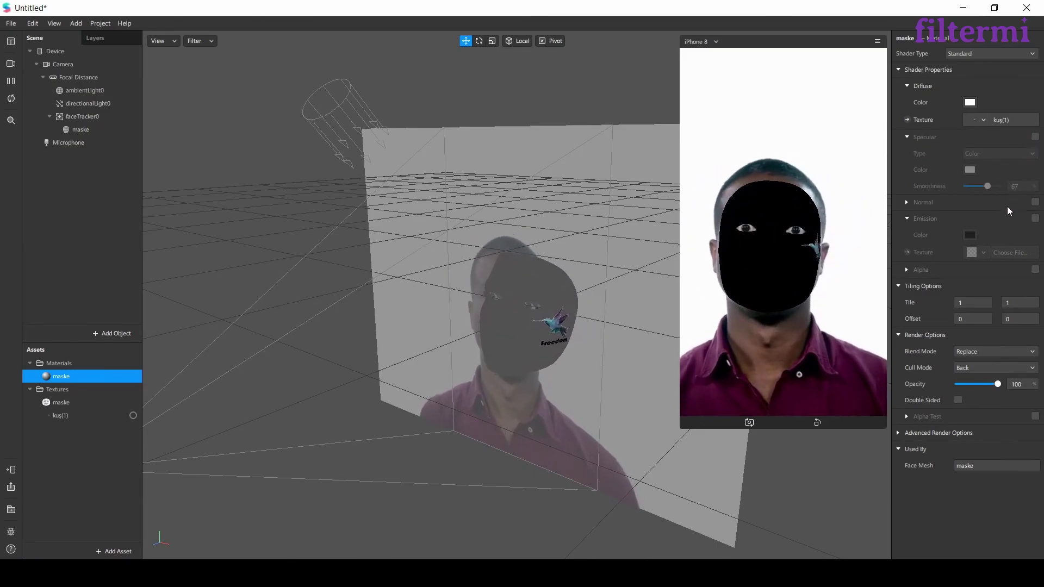
pyautogui.click(987, 352)
pyautogui.click(982, 376)
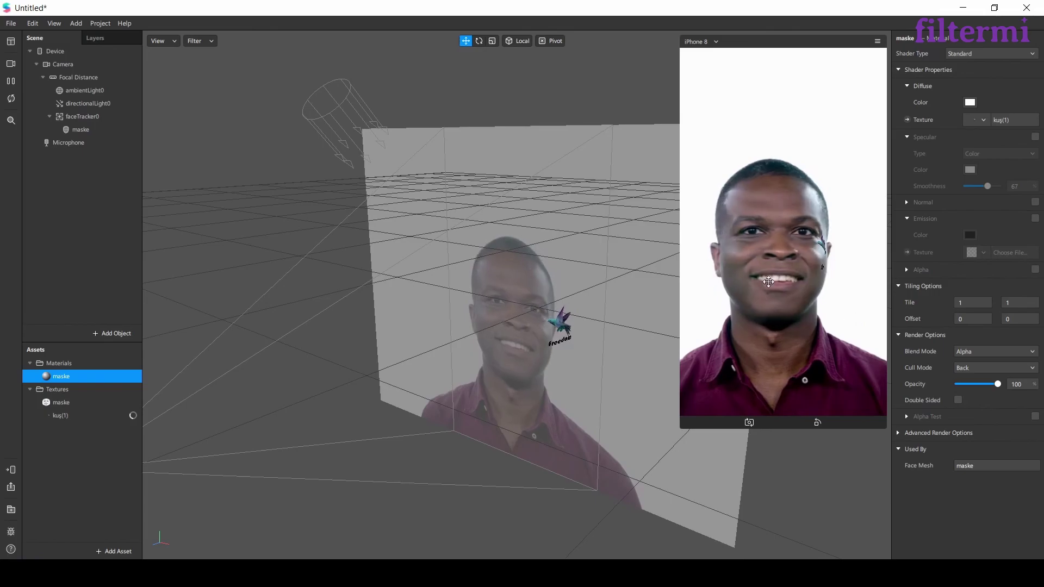
pyautogui.click(1012, 54)
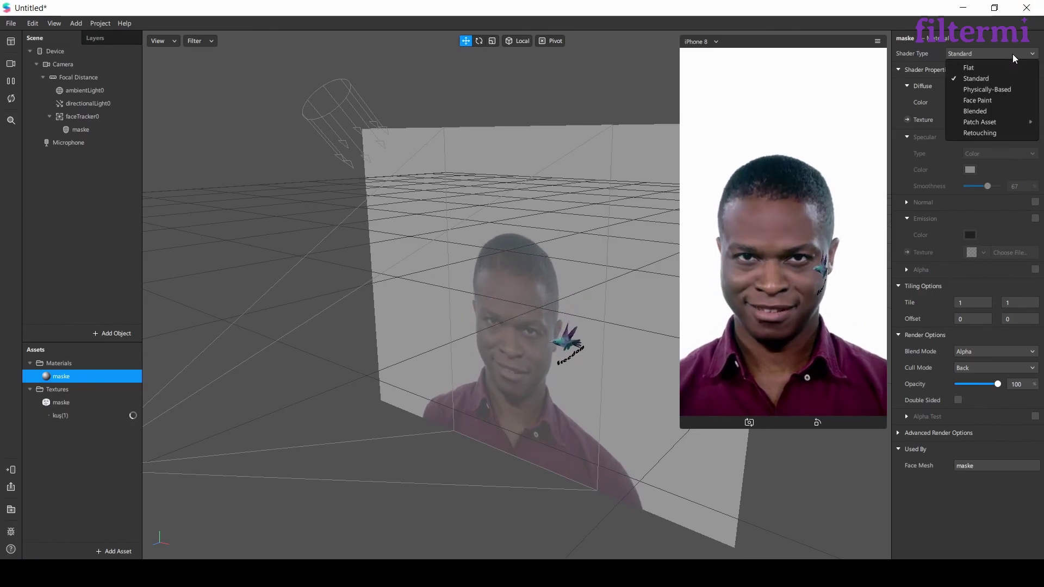
# - Switch maske to the Face Paint shader, pause the preview, and set BG Influence to 55
pyautogui.click(996, 99)
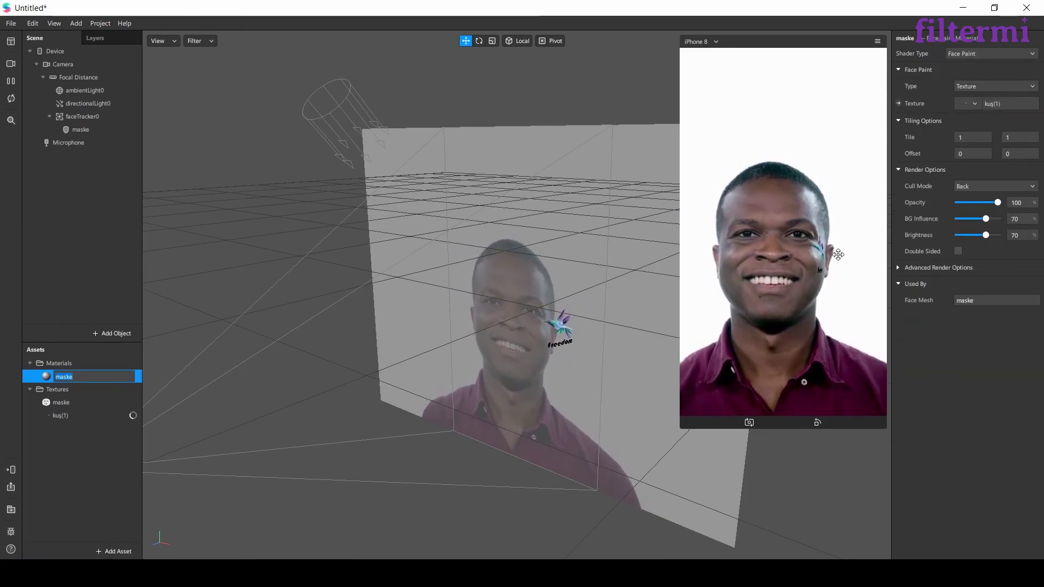
pyautogui.click(11, 81)
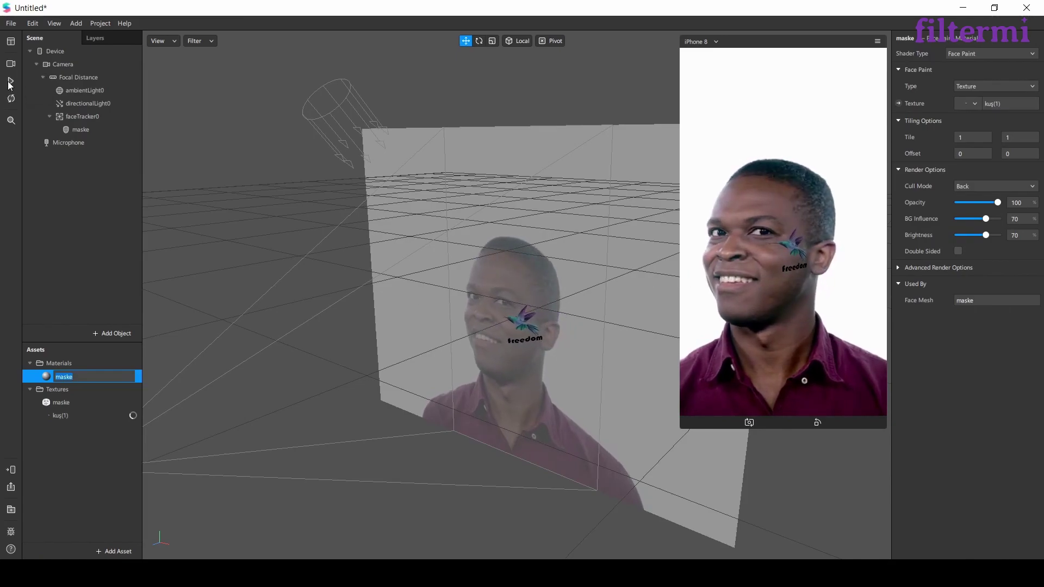
pyautogui.click(987, 220)
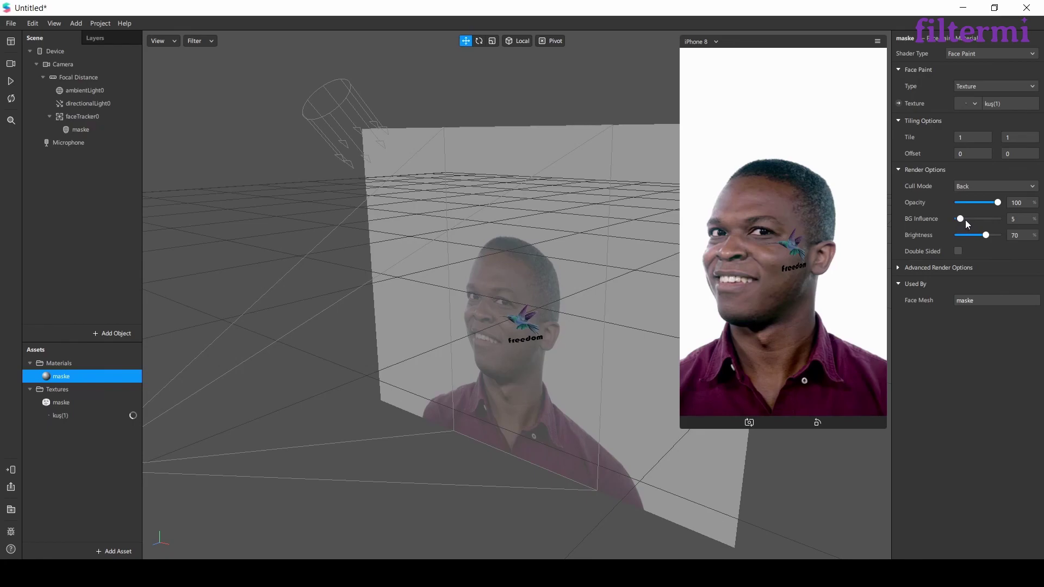
pyautogui.moveTo(965, 220); pyautogui.dragTo(986, 222)
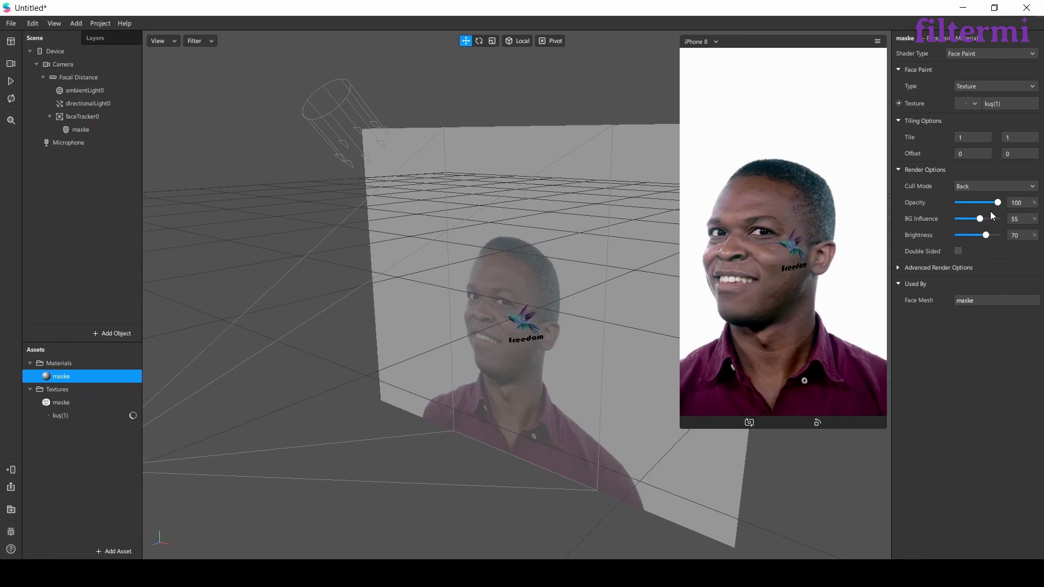